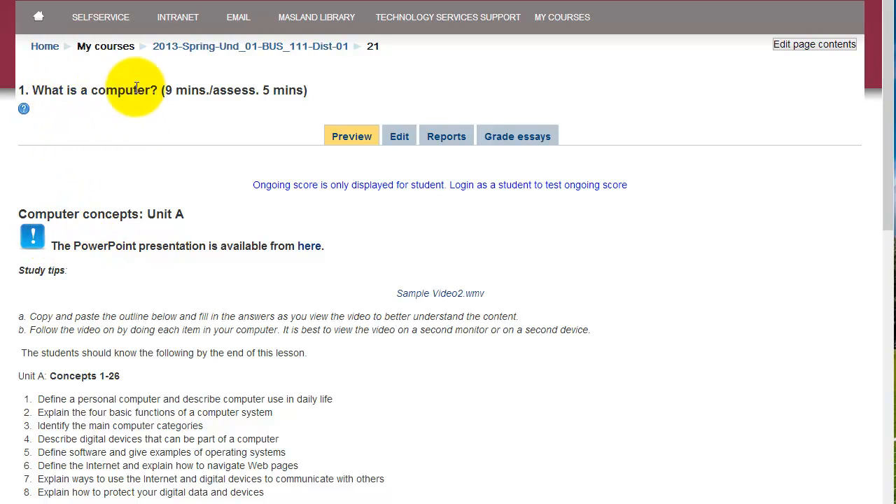
# Examine the sample lesson "What is a computer?" from its title, study tips and objectives to the video and the link for proceeding
pyautogui.moveTo(52, 89); pyautogui.dragTo(296, 85)
pyautogui.scroll(-1, 93, 266)
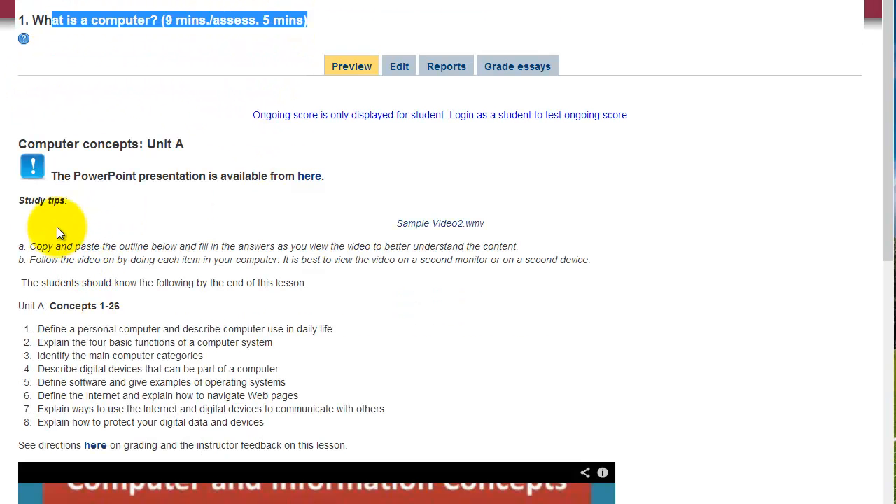
pyautogui.moveTo(71, 176); pyautogui.dragTo(285, 176)
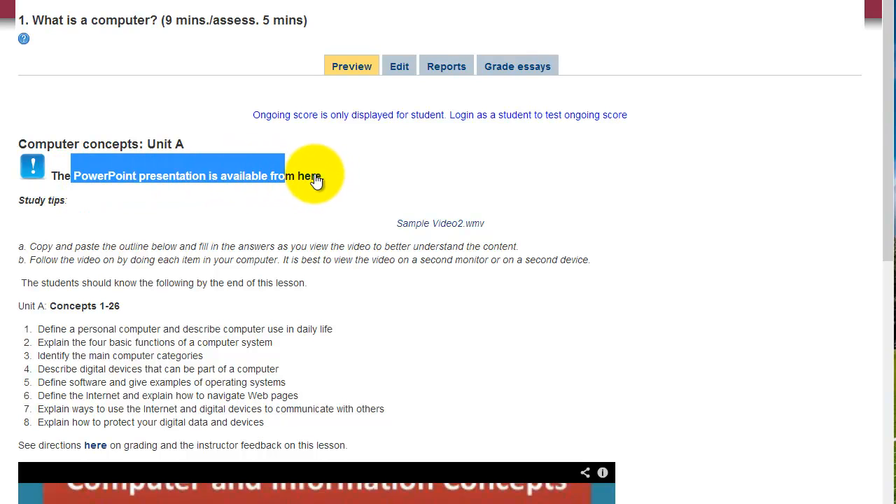
pyautogui.moveTo(48, 245); pyautogui.dragTo(216, 258)
pyautogui.moveTo(54, 329); pyautogui.dragTo(293, 421)
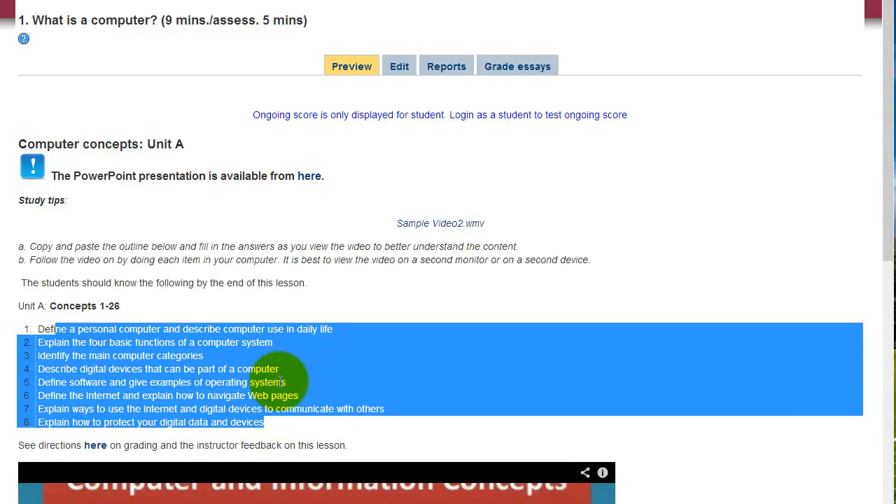
pyautogui.scroll(-2, 280, 381)
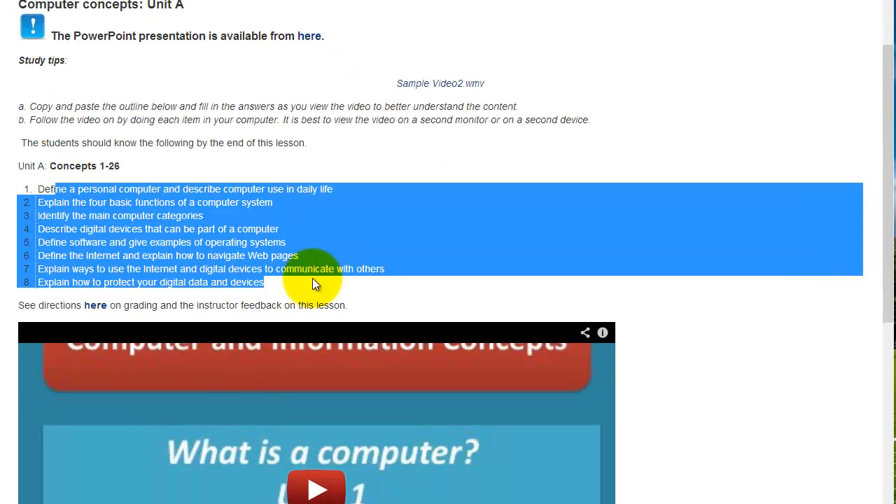
pyautogui.scroll(-3, 314, 279)
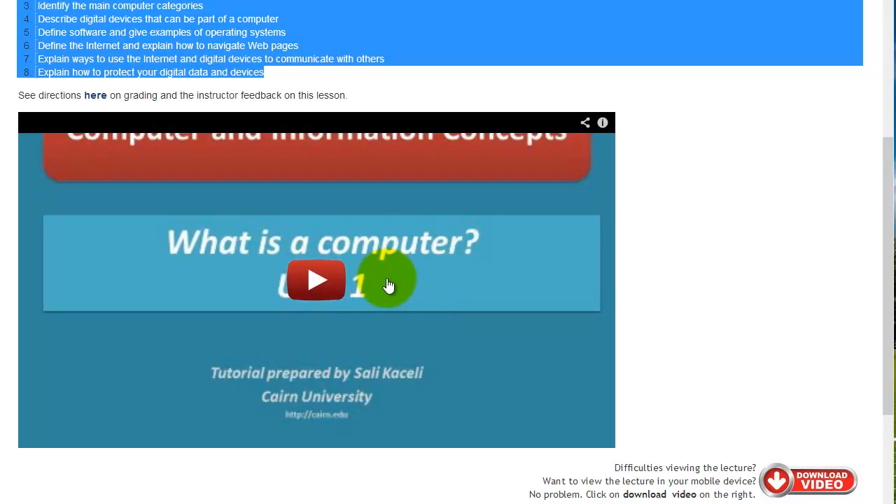
pyautogui.click(709, 277)
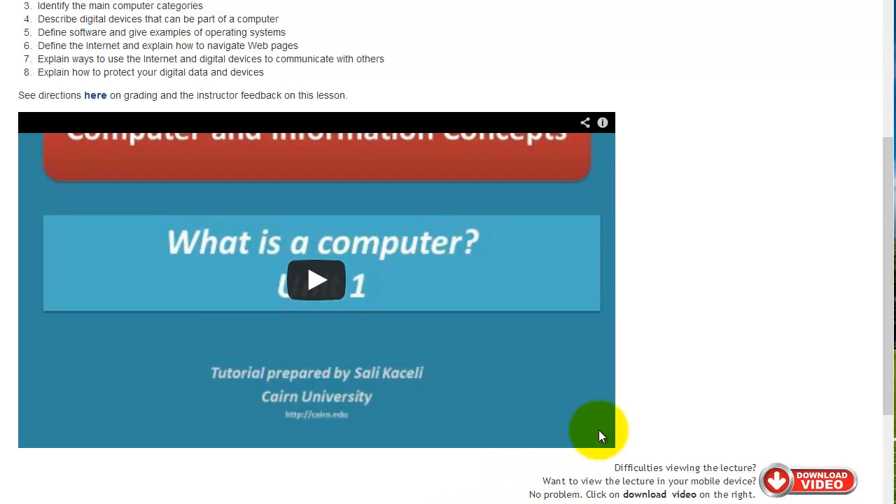
pyautogui.scroll(6, 700, 221)
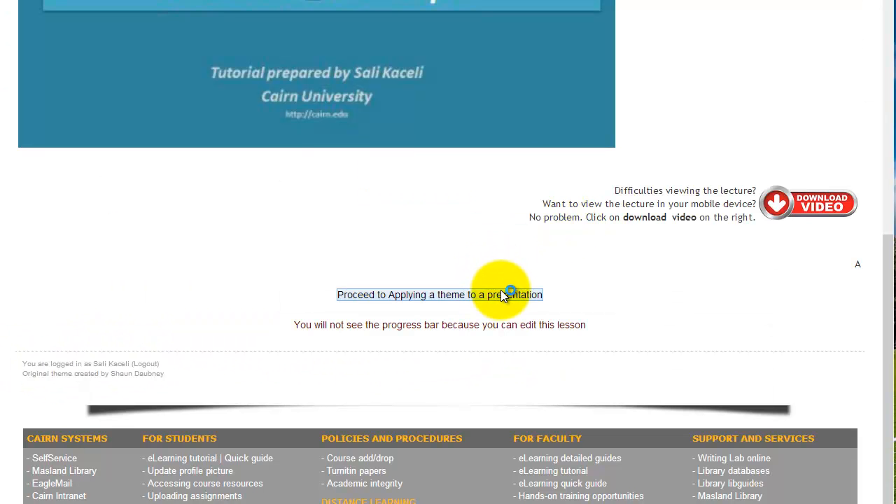
pyautogui.click(501, 293)
pyautogui.scroll(-3, 303, 230)
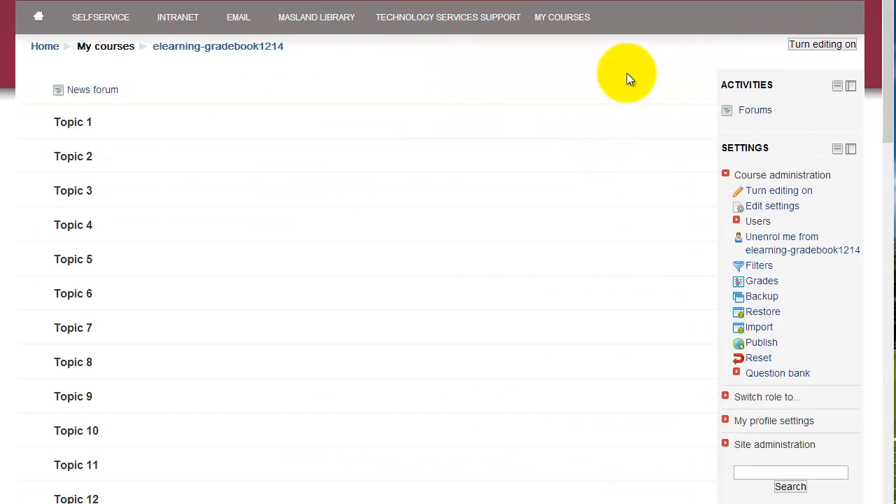
# Enable editing in the elearning-gradebook1214 course and add a Lesson activity to Topic 1
pyautogui.click(802, 45)
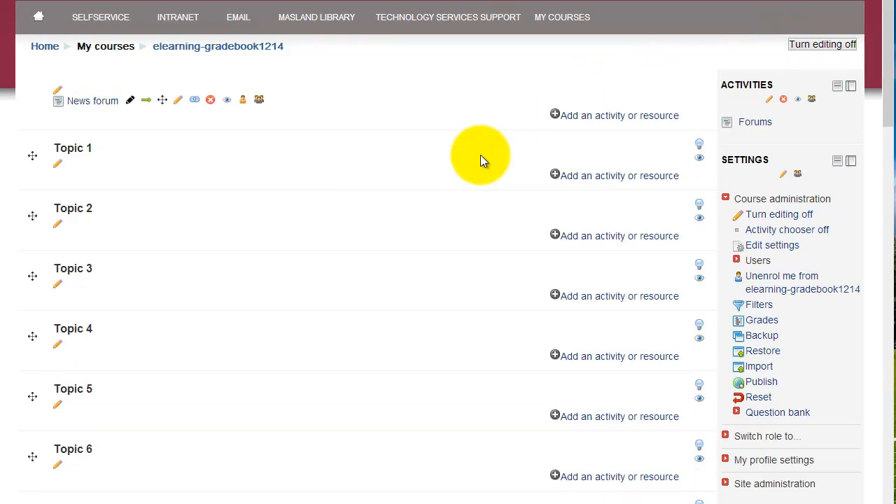
pyautogui.click(609, 177)
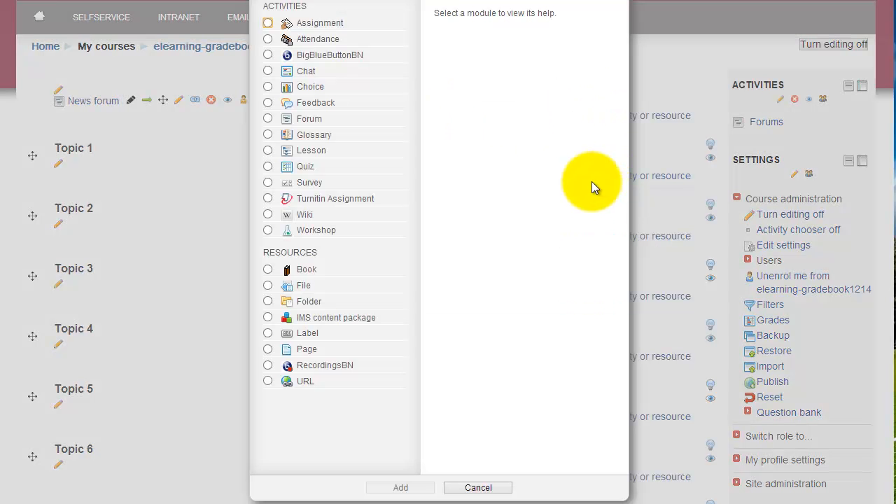
pyautogui.click(281, 150)
pyautogui.click(405, 488)
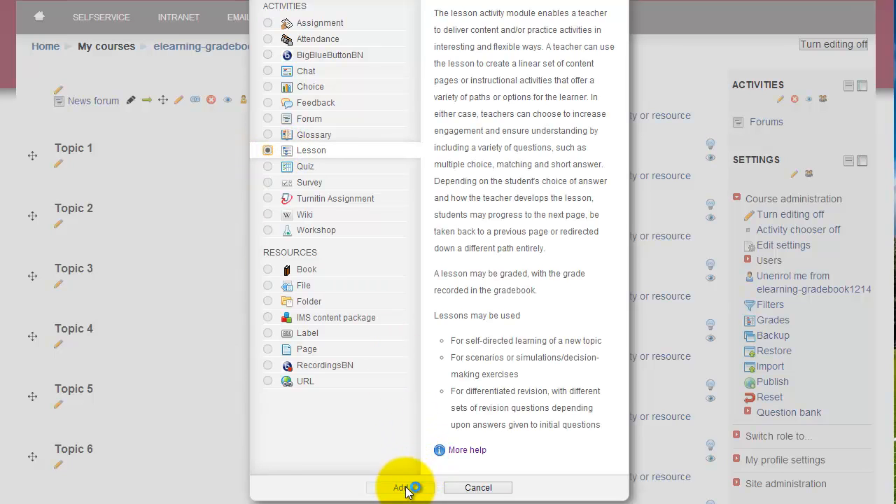
# Name the lesson "Lesson 1: What is a computer" and enable its deadline
pyautogui.click(329, 168)
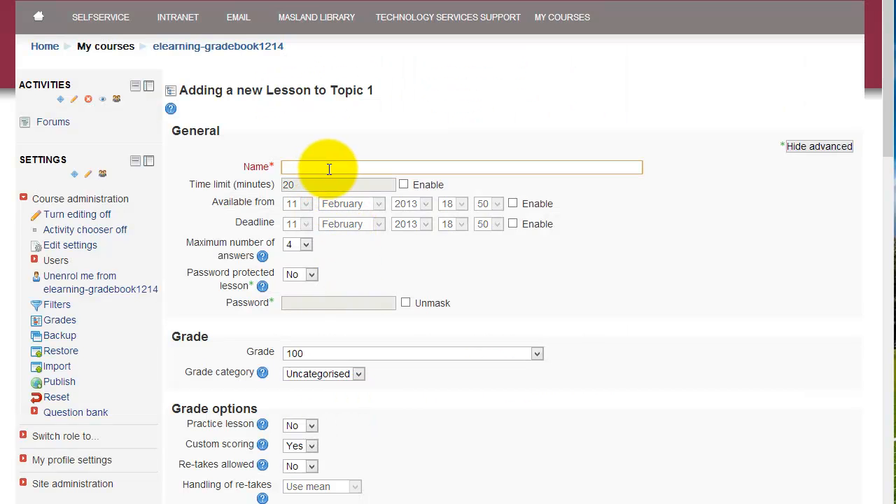
pyautogui.write('Lesson 1: What is a computer')
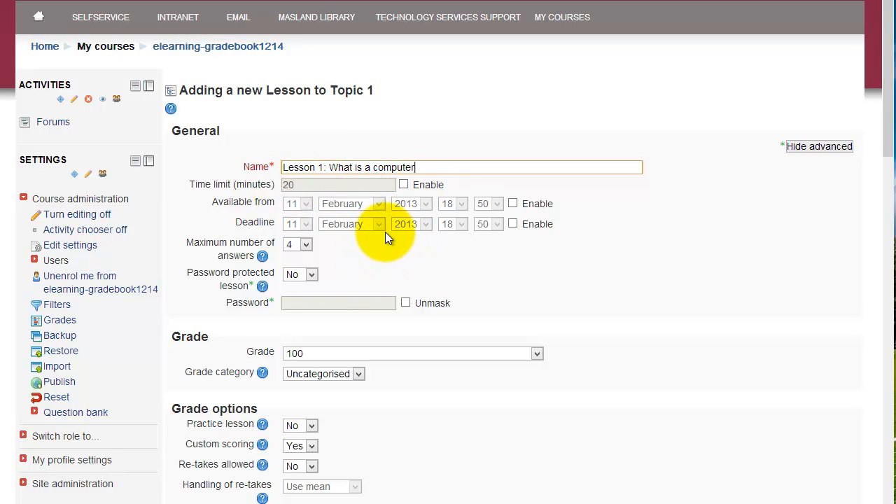
pyautogui.click(515, 225)
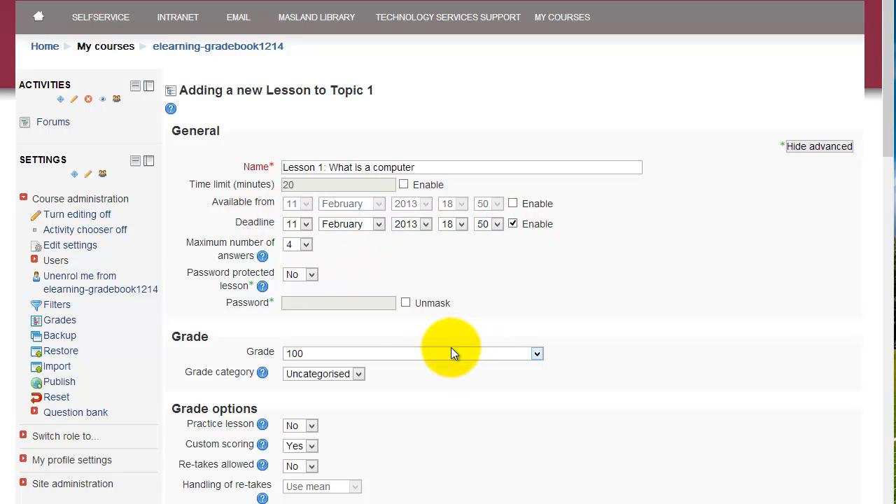
# Set the lesson's grade to 10
pyautogui.click(359, 358)
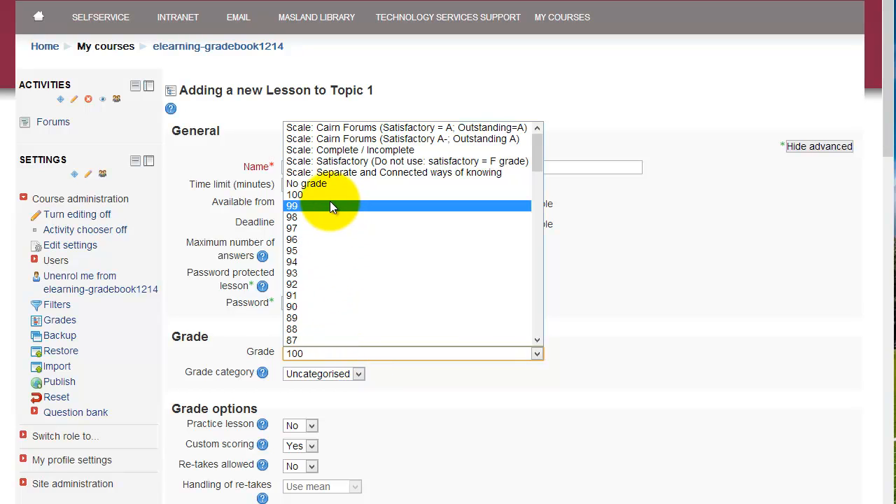
pyautogui.click(537, 262)
pyautogui.scroll(-20, 477, 267)
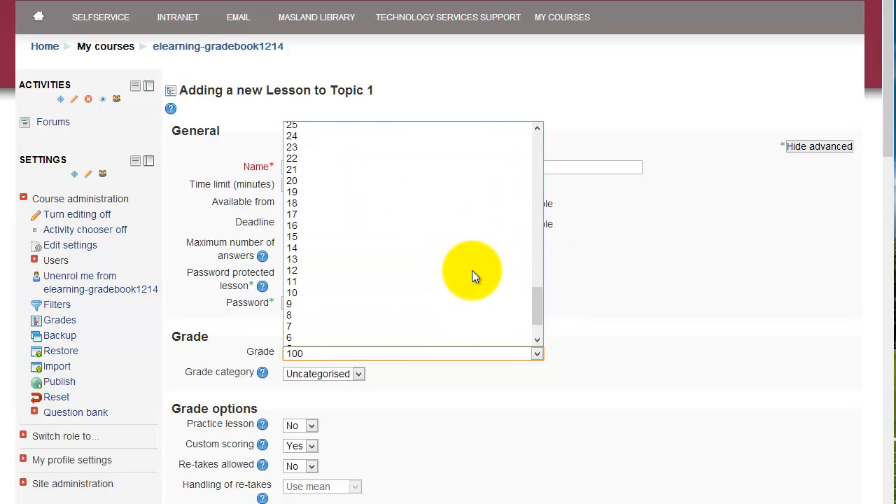
pyautogui.click(365, 292)
pyautogui.click(725, 292)
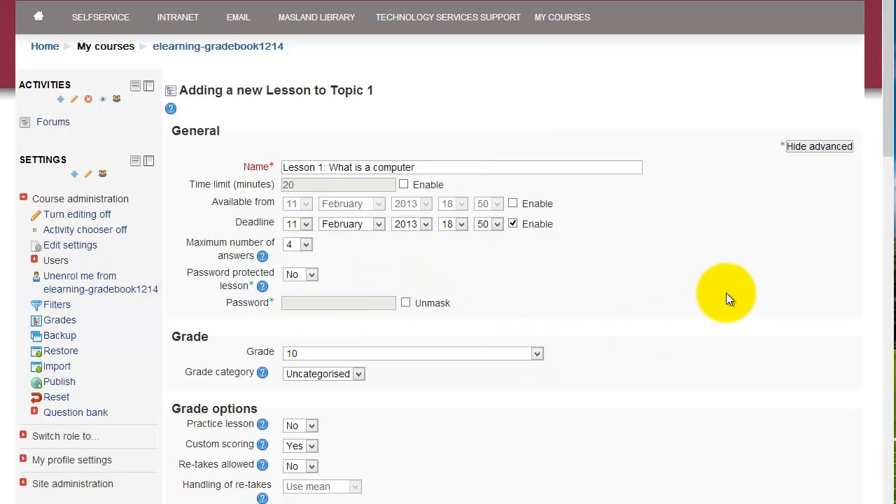
# Check the grade category choices and read the help text for the practice lesson option
pyautogui.click(359, 375)
pyautogui.click(359, 375)
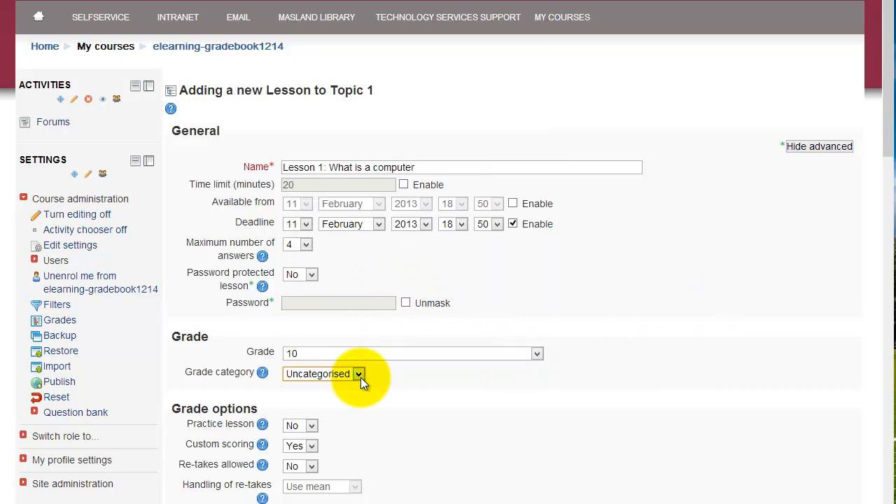
pyautogui.click(358, 376)
pyautogui.click(379, 382)
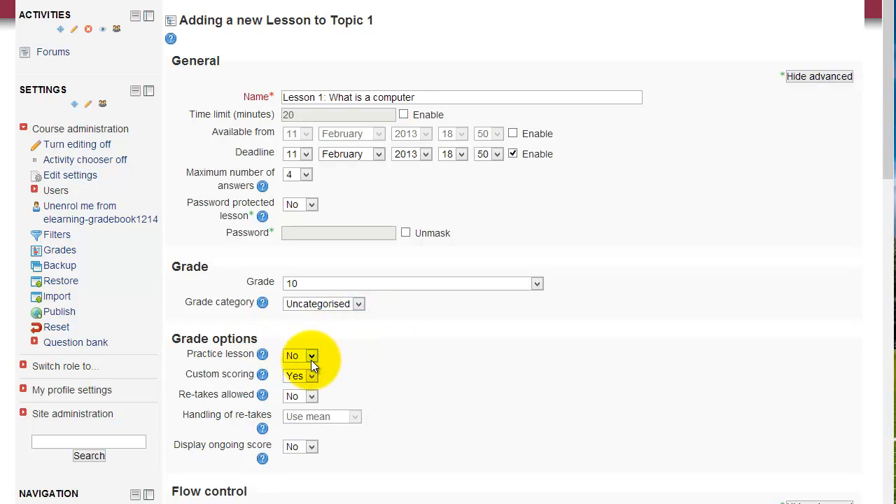
pyautogui.click(262, 354)
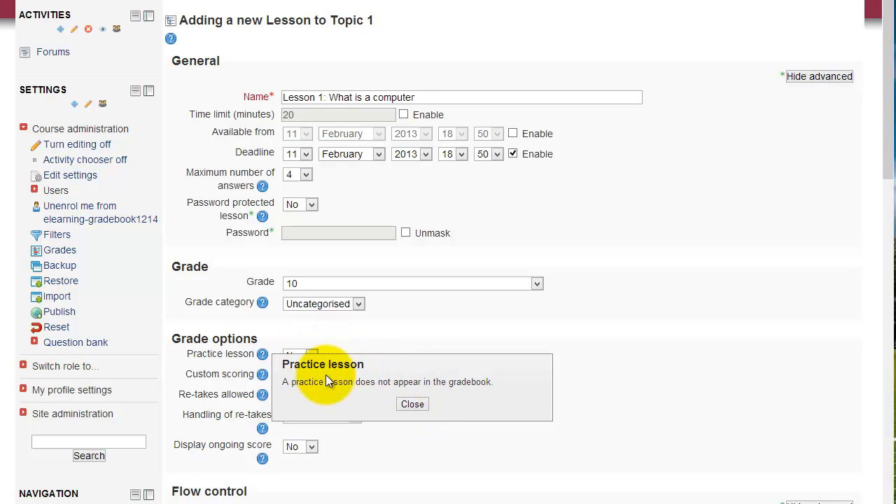
pyautogui.click(413, 405)
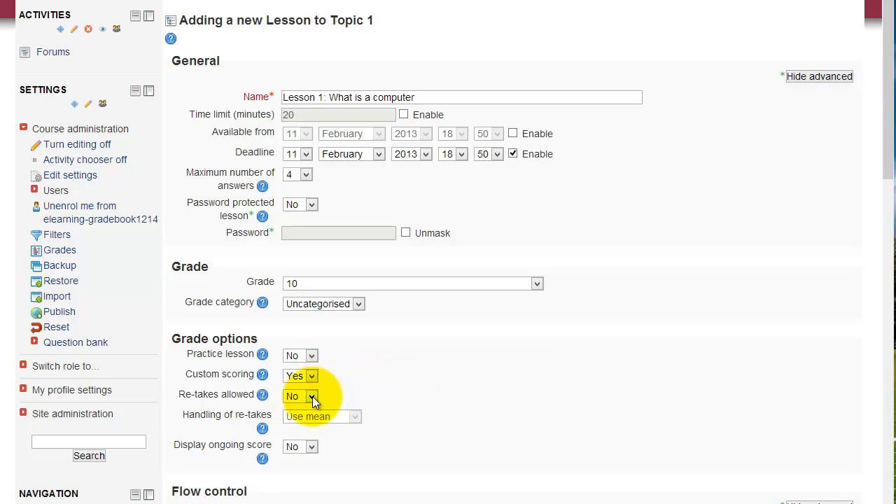
# Allow re-takes of the lesson and check the choices for handling re-takes
pyautogui.click(312, 397)
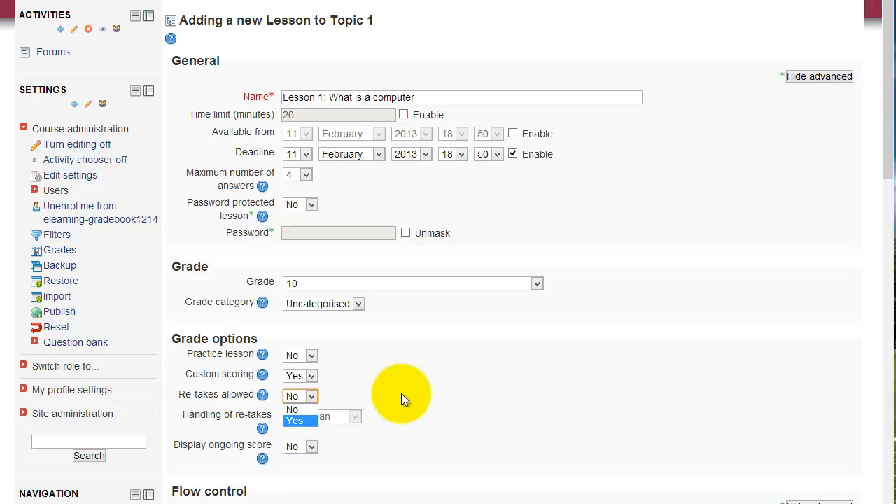
pyautogui.click(363, 426)
pyautogui.click(312, 396)
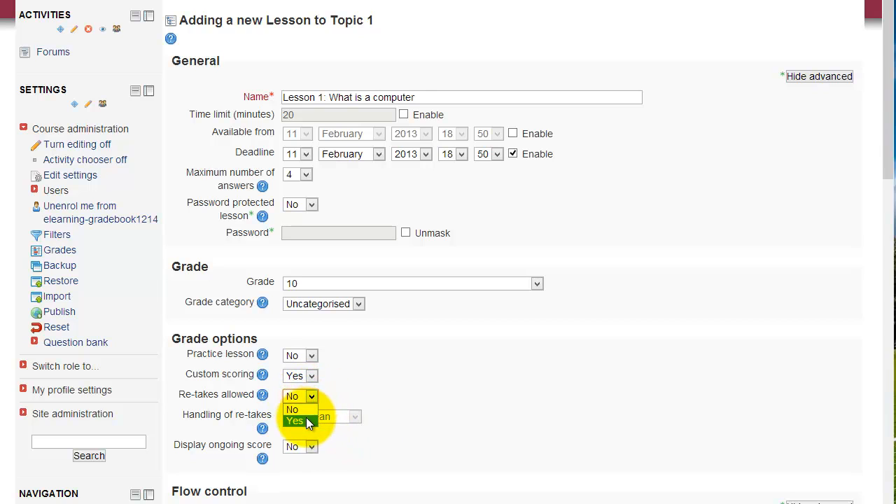
pyautogui.click(306, 420)
pyautogui.click(350, 419)
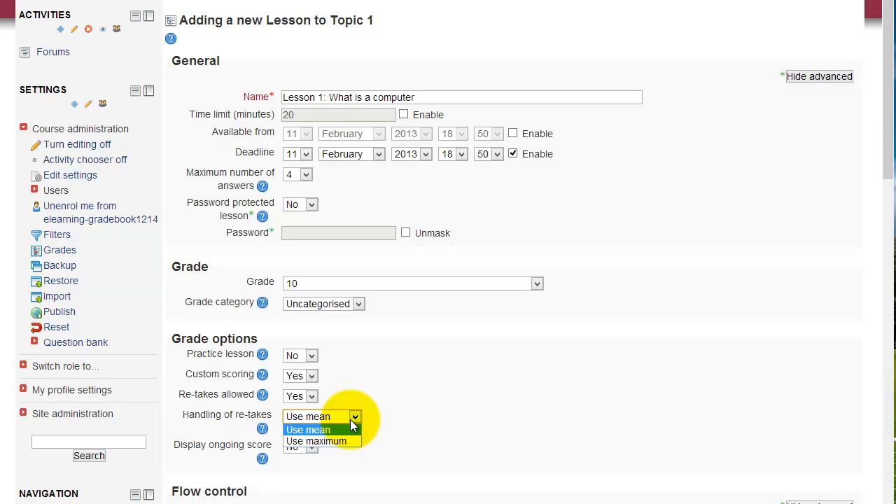
pyautogui.click(487, 414)
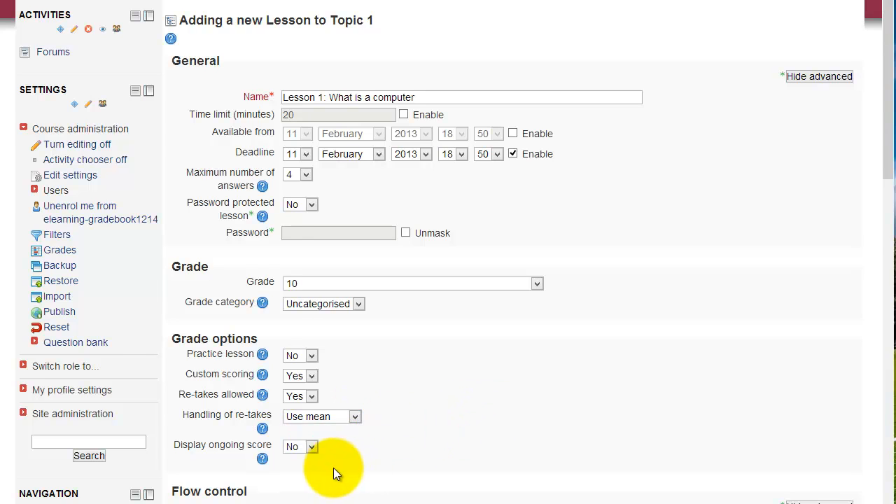
# Read the help text for allowing student review in the flow control settings, and save and display the lesson
pyautogui.scroll(-3, 334, 468)
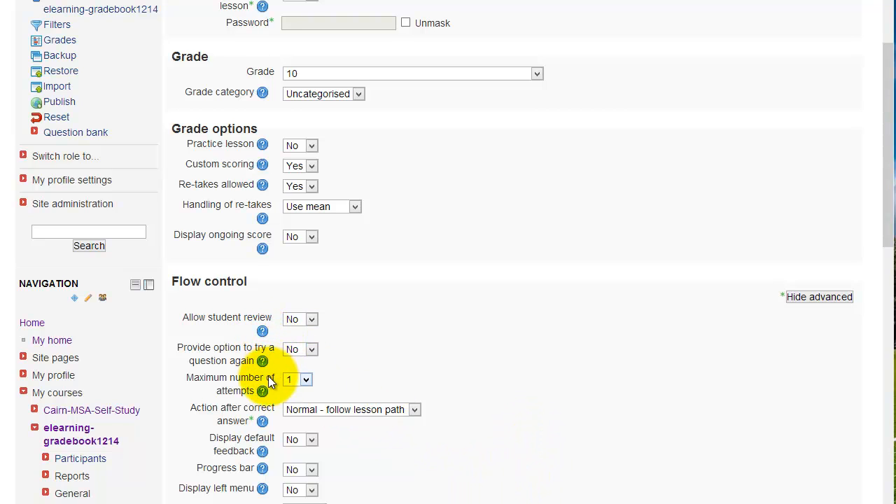
pyautogui.click(262, 332)
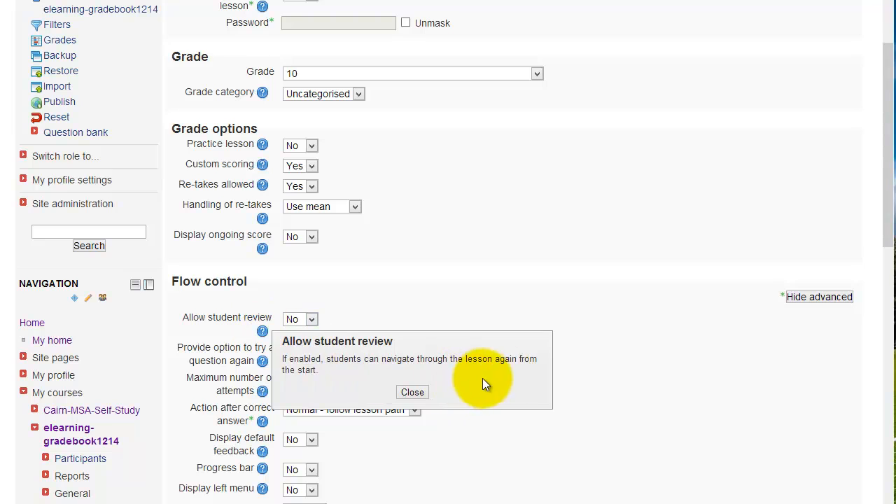
pyautogui.click(412, 393)
pyautogui.scroll(-15, 657, 201)
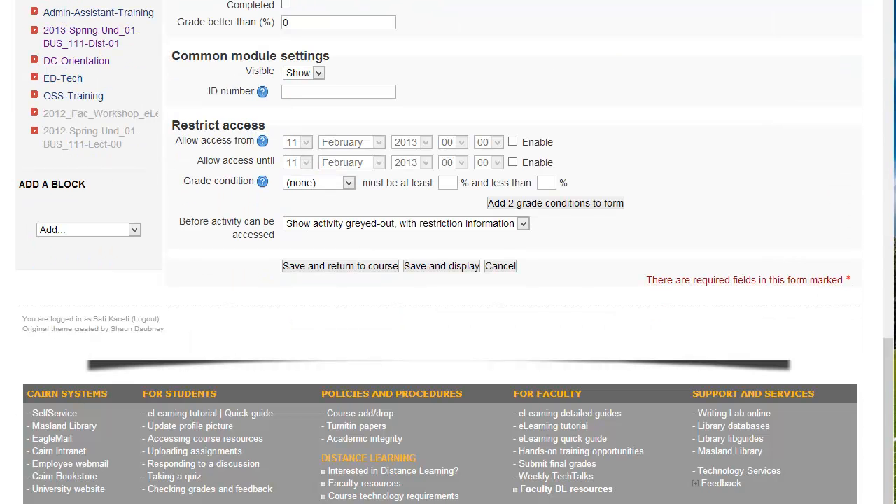
pyautogui.click(425, 267)
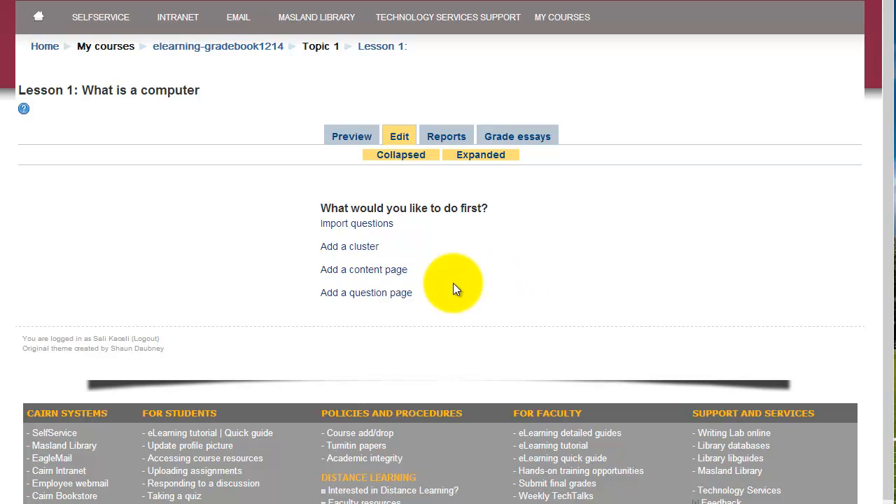
# Add a content page to the lesson with the title "What is computer? A definition of computers?"
pyautogui.click(364, 272)
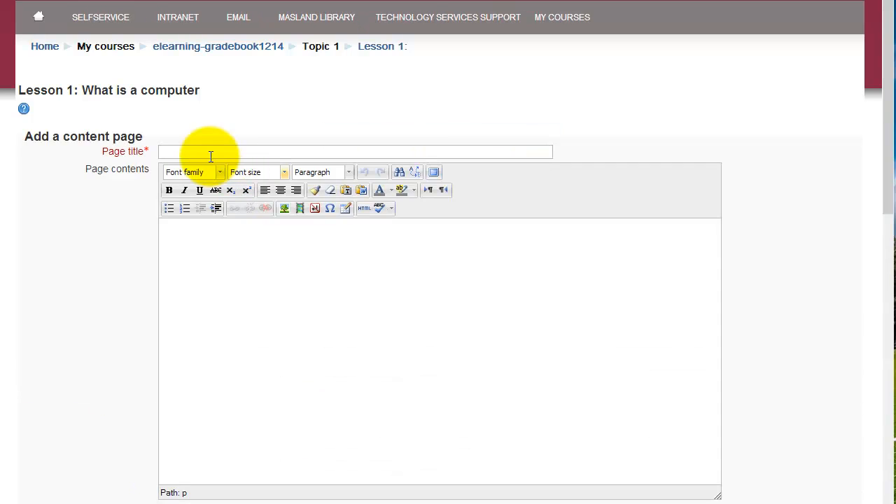
pyautogui.click(205, 151)
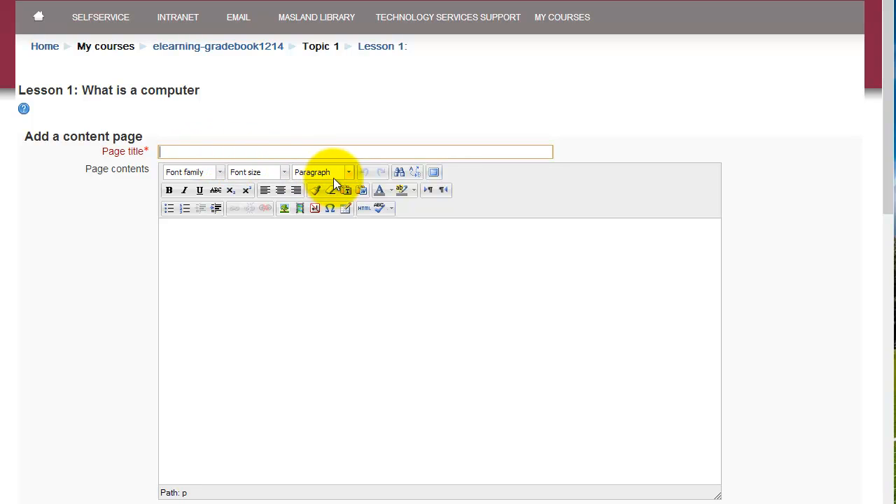
pyautogui.write('Wh')
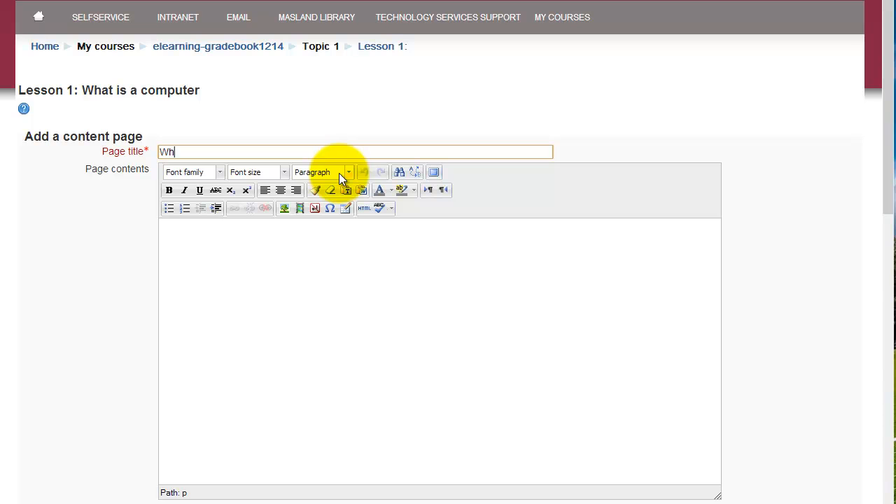
pyautogui.write('at is computer? A definition of computers?')
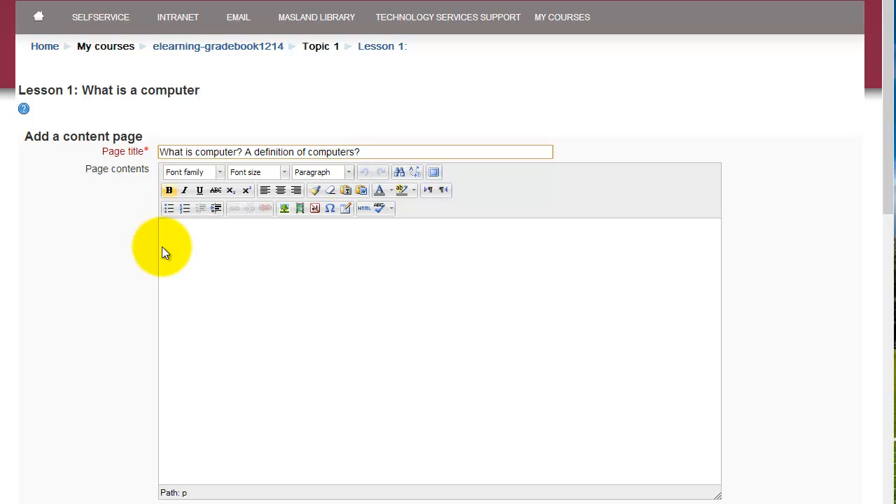
# Fill the page contents with the two-paragraph definition starting "A computer is a general purpose device that can be programmed"
pyautogui.click(210, 254)
pyautogui.scroll(-1, 231, 266)
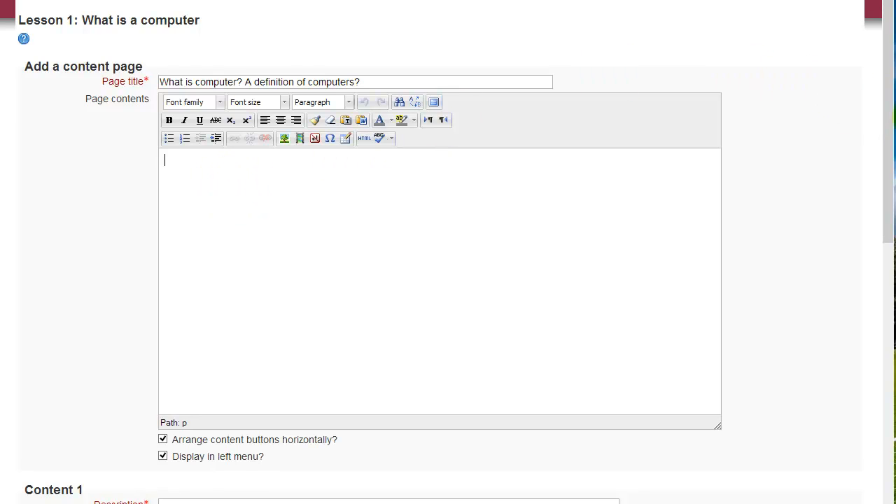
pyautogui.click(209, 164)
pyautogui.write('A computer is a general purpose device that can be programmed to carry out a finite set of arithmetic or logical operations. Since a sequence of operations can be readily changed, the computer can solve more than one kind of problem. Conventionally, a computer consists of at least one processing element, typically a central processing unit (CPU) and some form of memory. The processing element carries out arithmetic and logic operations, and a sequencing and control unit that can change the order of operations based on stored information. Peripheral devices allow information to be retrieved from an external source, and the result of operations saved and retrieved.')
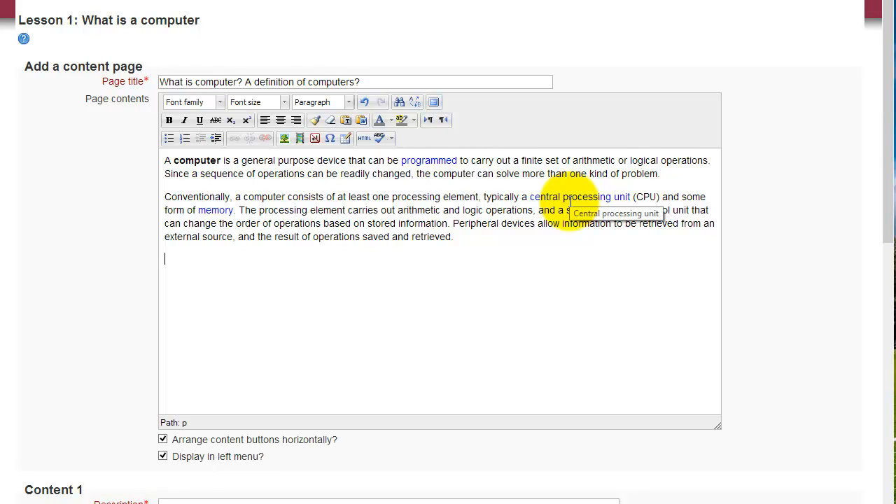
# Add the line "The PowerPoint can be downloaded from here." below the definition in the page contents and make "here" bold
pyautogui.write('Here are the p')
pyautogui.press('BackSpace')
pyautogui.write('PowerPoint ')
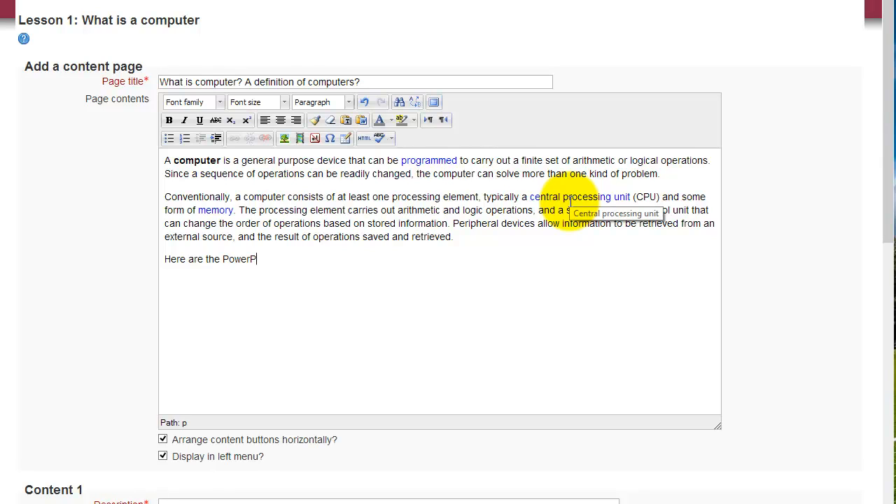
pyautogui.write('Notes:')
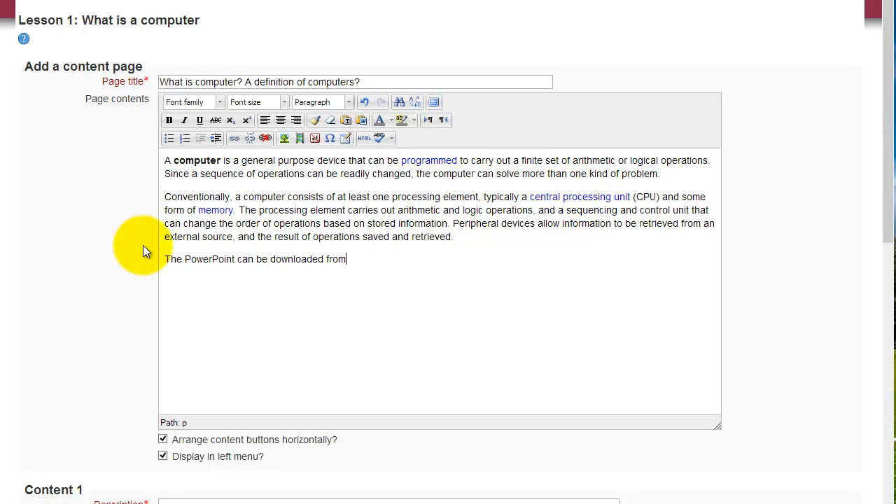
pyautogui.write('here.')
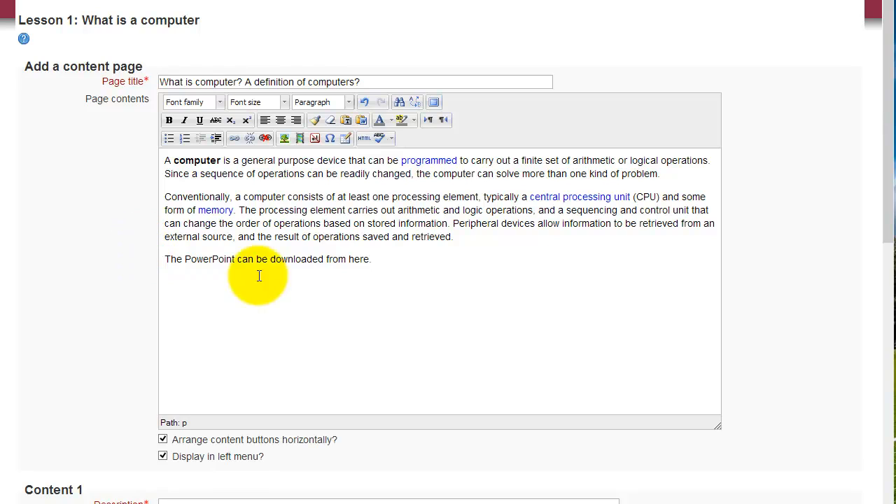
pyautogui.doubleClick(359, 260)
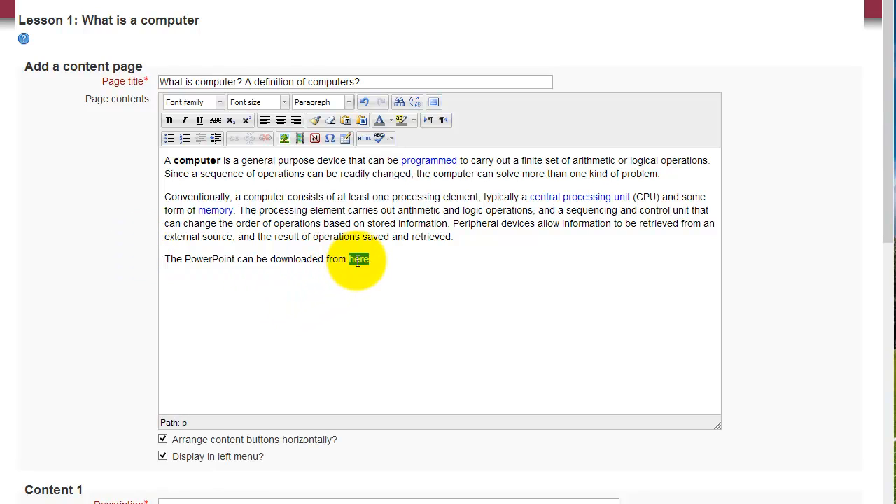
pyautogui.click(169, 119)
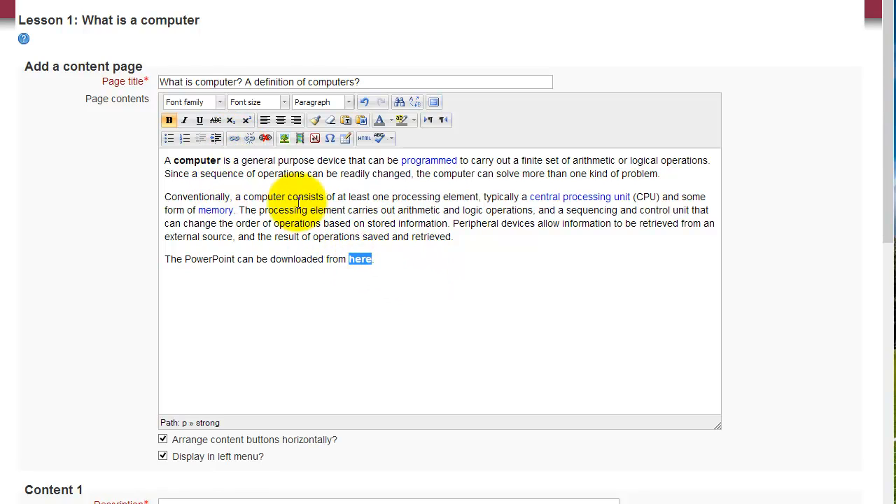
# Link the word "here" to an uploaded copy of the "Concepts 1" PowerPoint file, opening in this window / frame
pyautogui.click(236, 140)
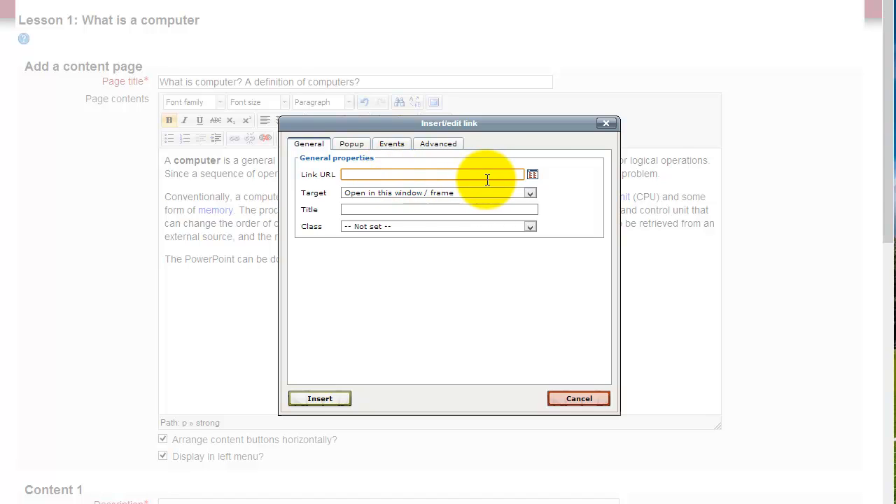
pyautogui.click(534, 177)
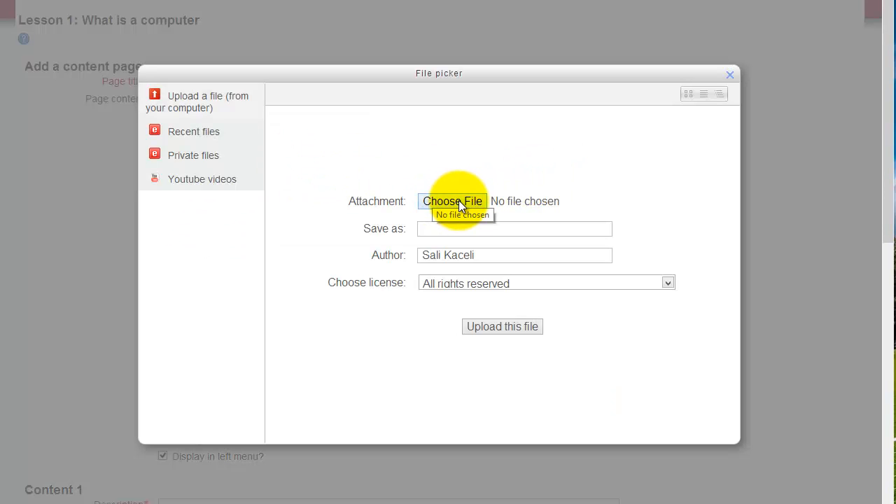
pyautogui.click(458, 200)
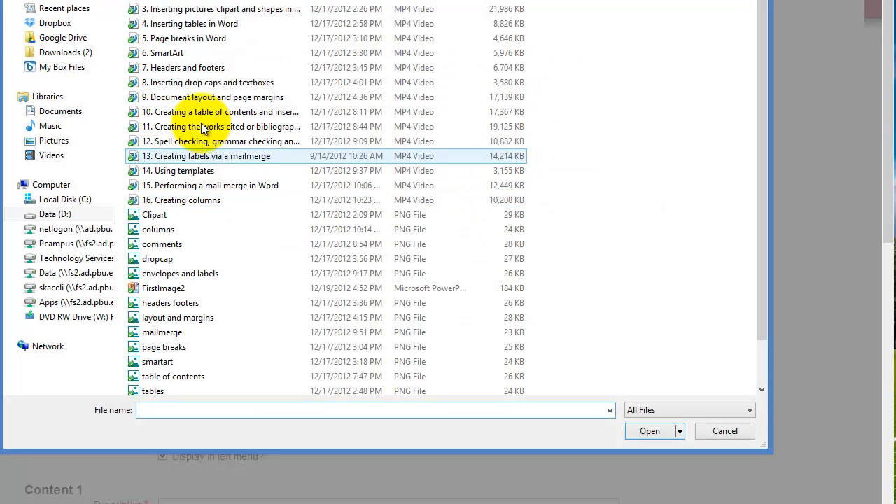
pyautogui.click(60, 28)
pyautogui.doubleClick(200, 56)
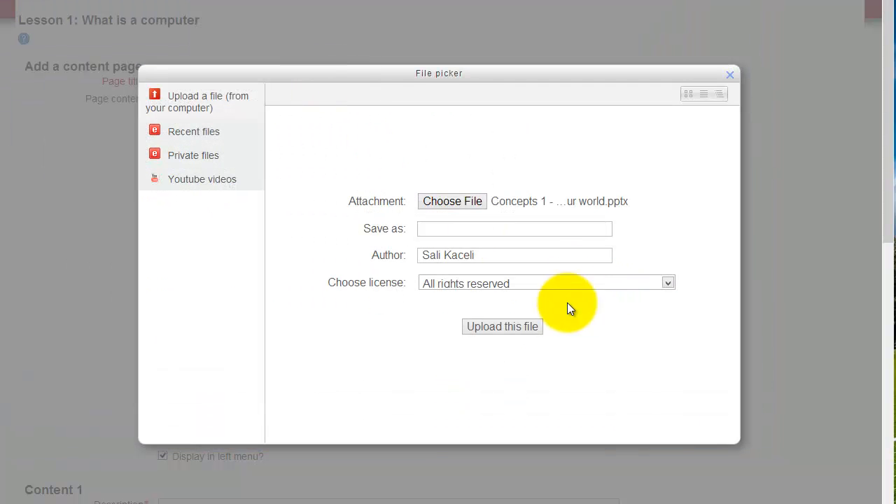
pyautogui.click(507, 327)
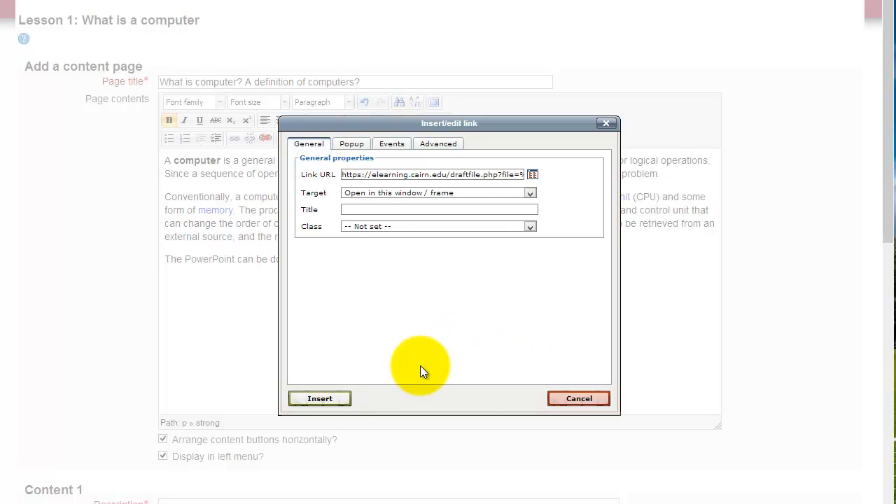
pyautogui.click(323, 399)
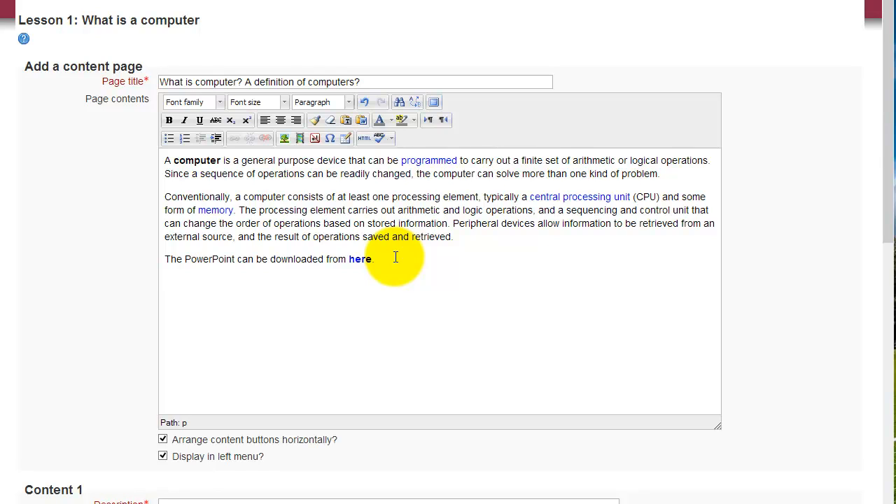
# Add the italic video instructions a and b below the PowerPoint line, followed by the eight-item numbered outline "Unit A: Concepts 1-26"
pyautogui.press('Return')
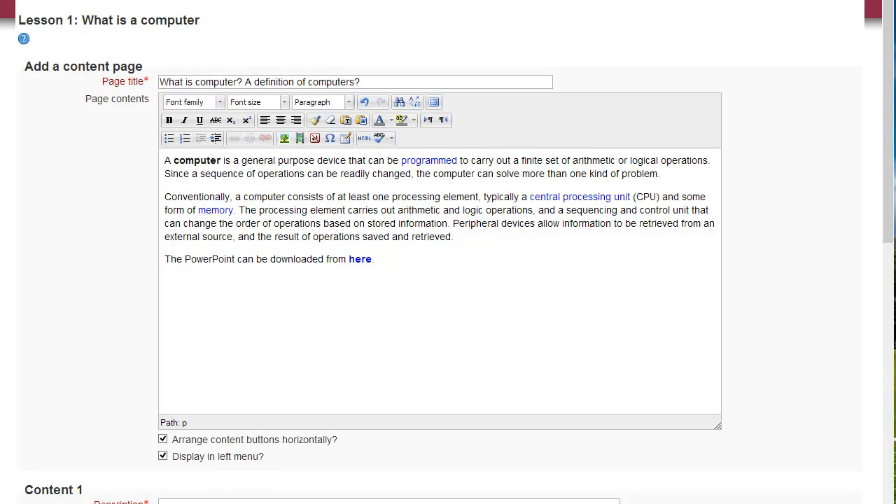
pyautogui.click(190, 286)
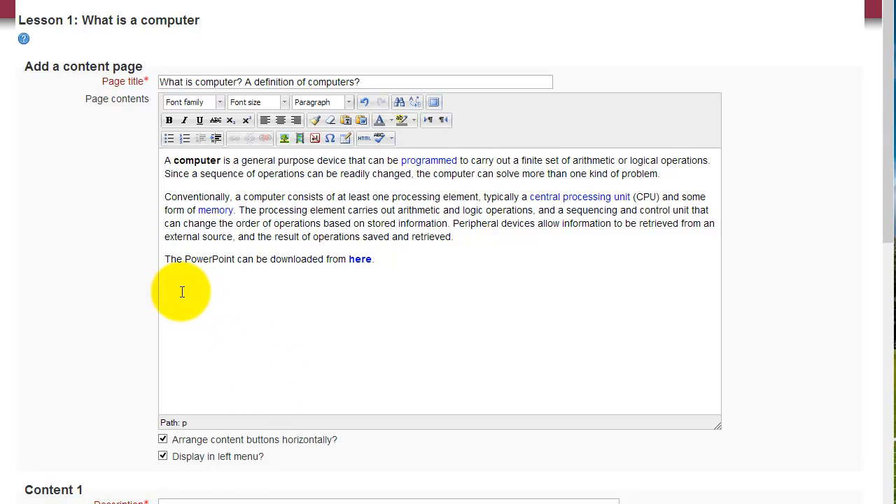
pyautogui.write('a. Copy and paste the outline below and fill in the answers as you view the video to better understand the content. b. Follow the video on by doing each item in your computer. It is best to view the video on a second monitor or on a second device.')
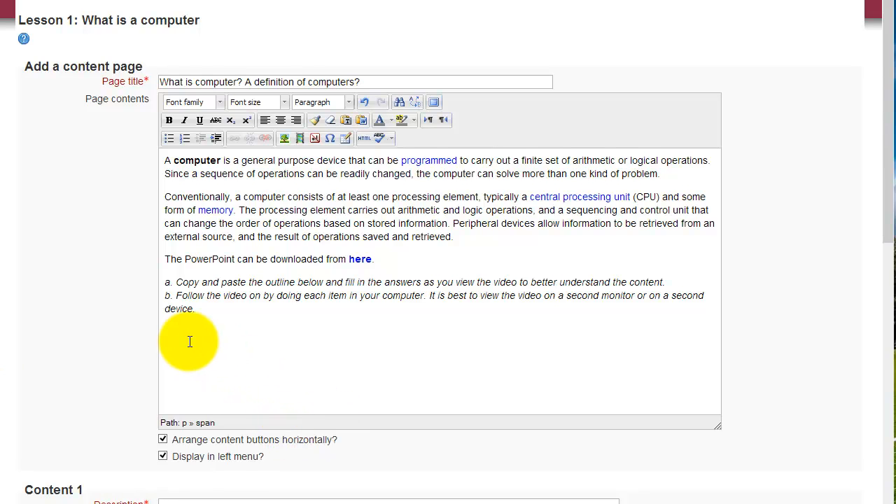
pyautogui.write('Unit A: Concepts 1-26 Define a personal computer and describe computer use in daily life Explain the four basic functions of a computer system Identify the main computer categories Describe digital devices that can be part of a computer Define software and give examples of operating systems Define the Internet and explain how to navigate Web pages Explain ways to use the Internet and digital devices to communicate with others Explain how to protect your digital data and devices')
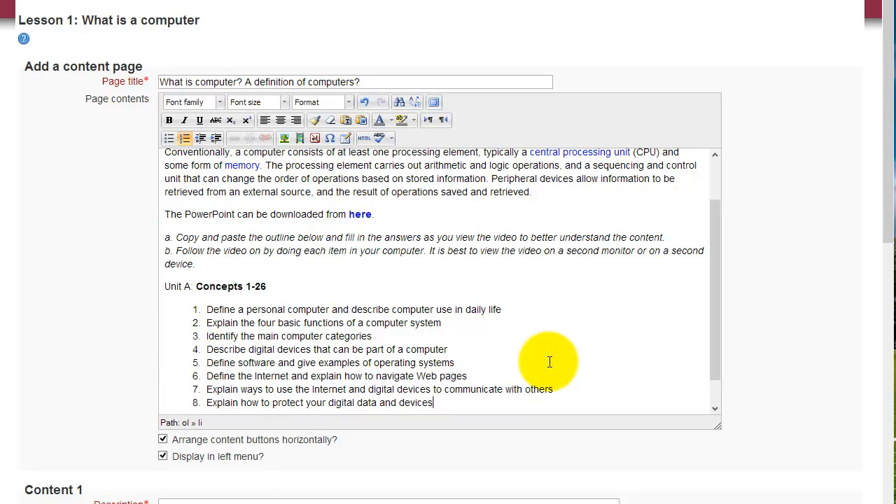
# Add "Additional resources" below the outline with a bullet "Computers in our world and Privacy." linked to the uploaded "Concepts 6" Privacy PowerPoint
pyautogui.press('Return')
pyautogui.scroll(-1, 504, 365)
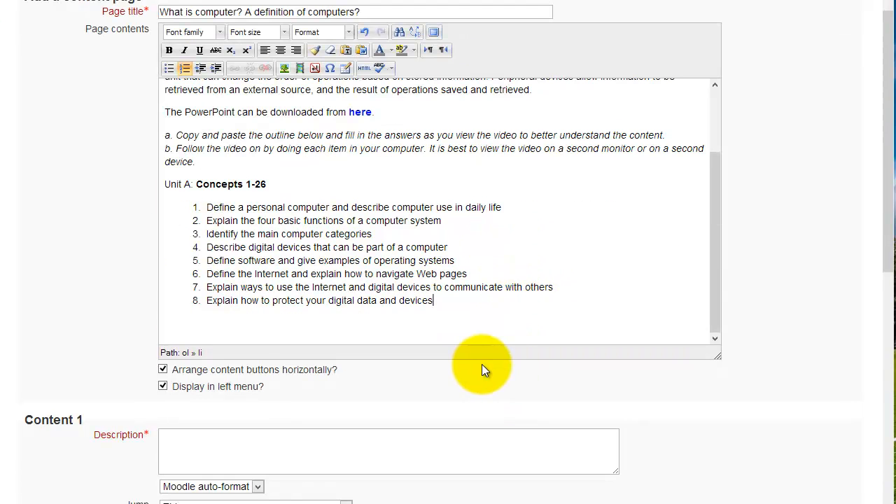
pyautogui.press('Return')
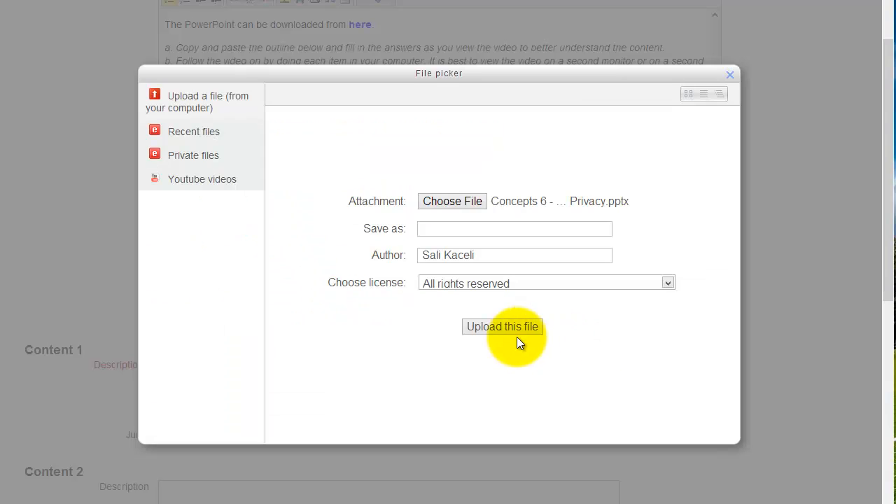
pyautogui.click(511, 325)
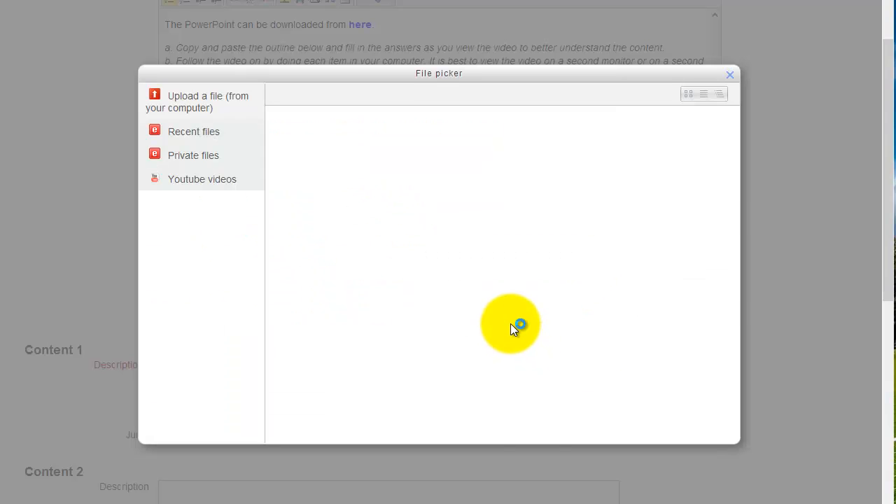
pyautogui.click(305, 280)
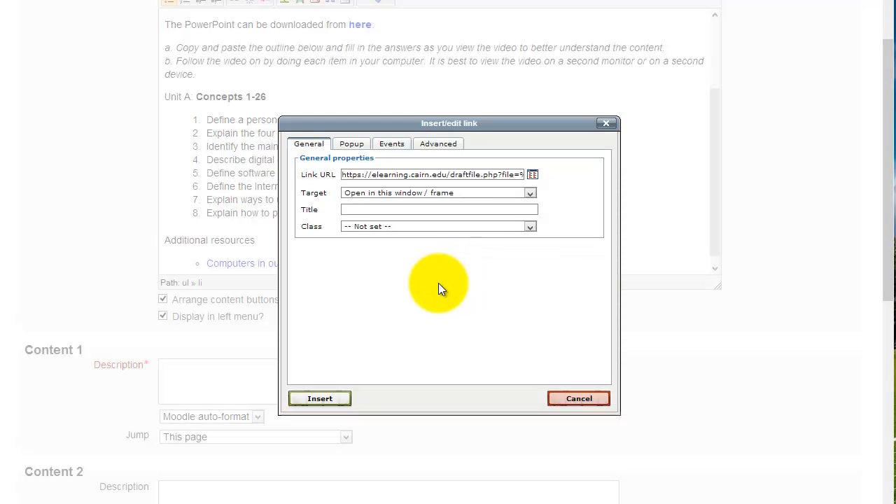
pyautogui.click(320, 398)
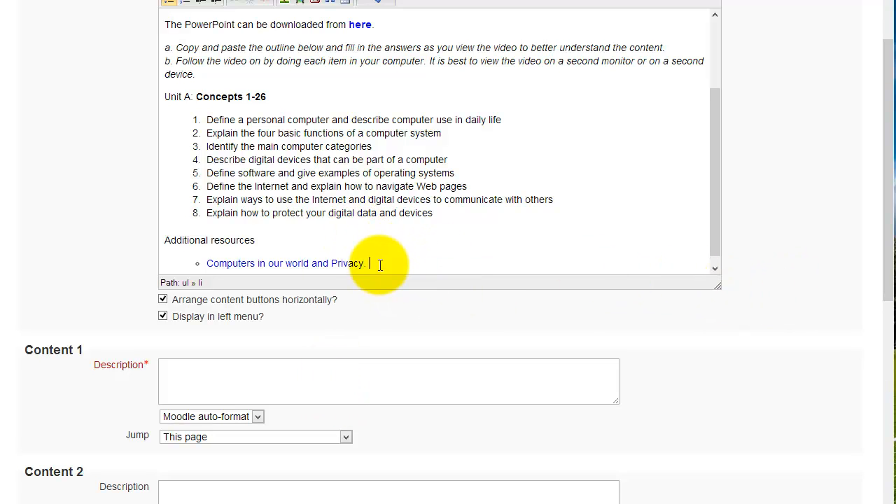
# Examine the page contents and Content 1 section, and open the Week 3 lesson "Windows 7 general concepts" in the existing course as an example
pyautogui.scroll(4, 389, 160)
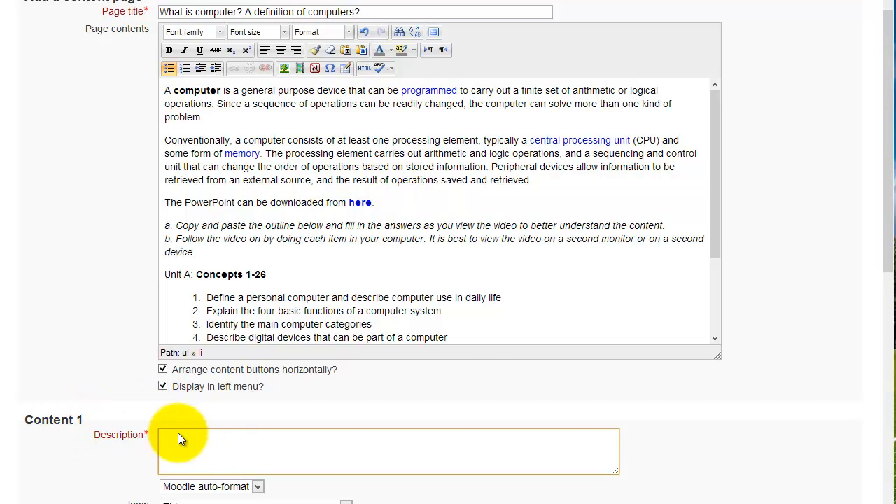
pyautogui.scroll(-1, 177, 433)
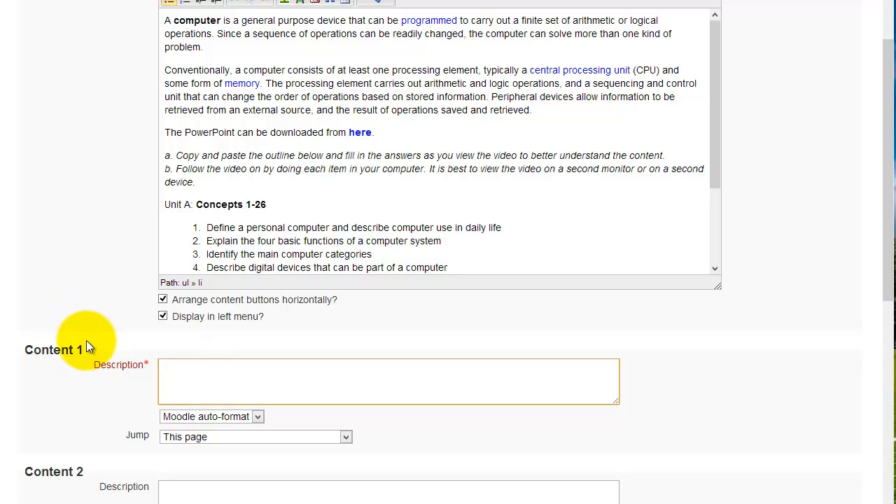
pyautogui.moveTo(82, 347); pyautogui.dragTo(10, 343)
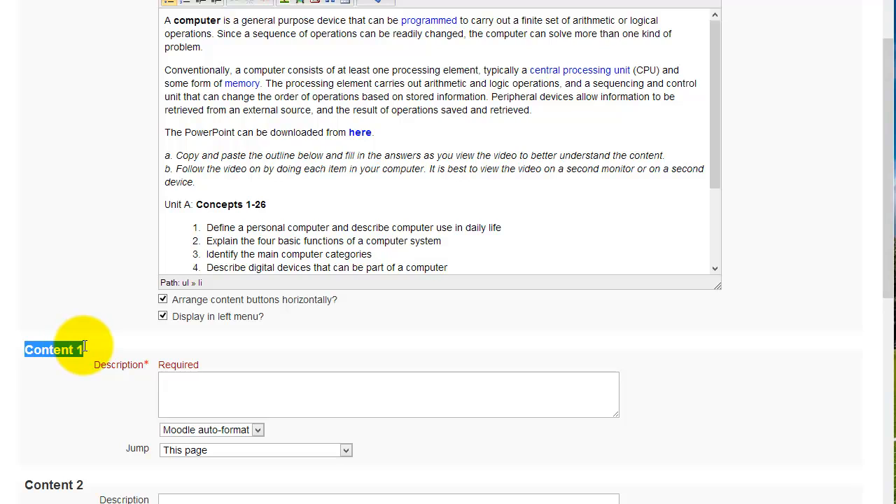
pyautogui.click(113, 351)
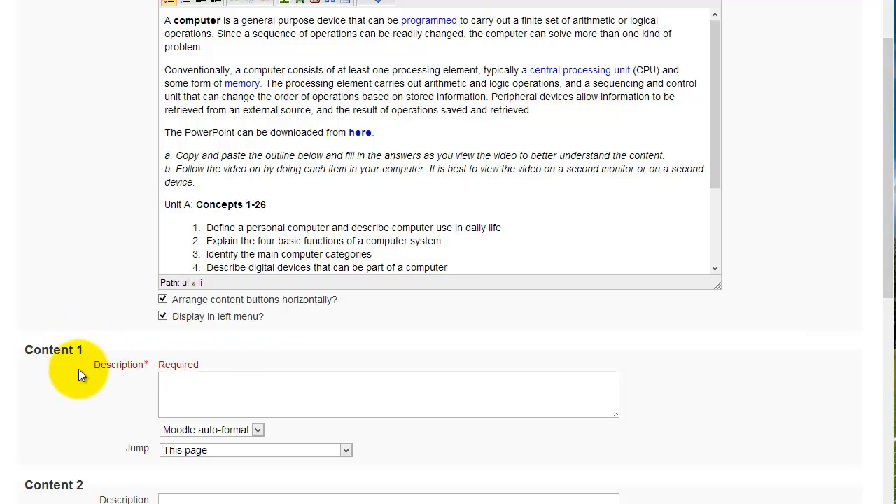
pyautogui.click(207, 384)
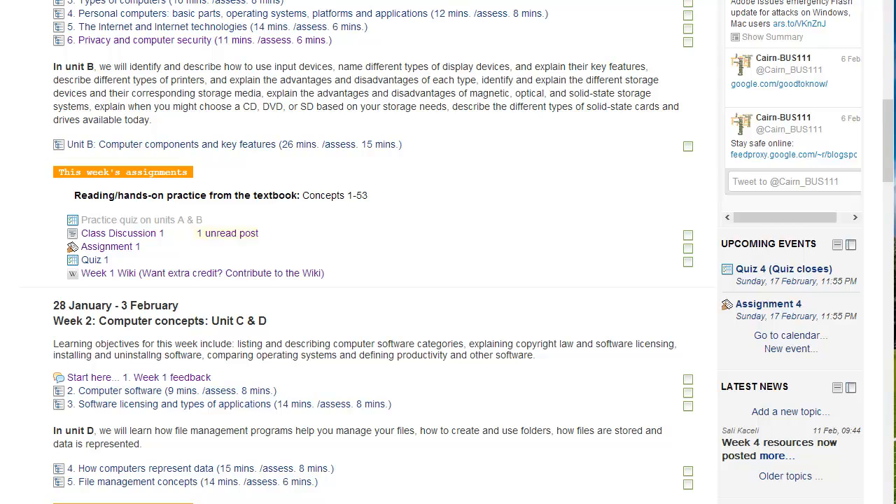
pyautogui.scroll(-1, 502, 277)
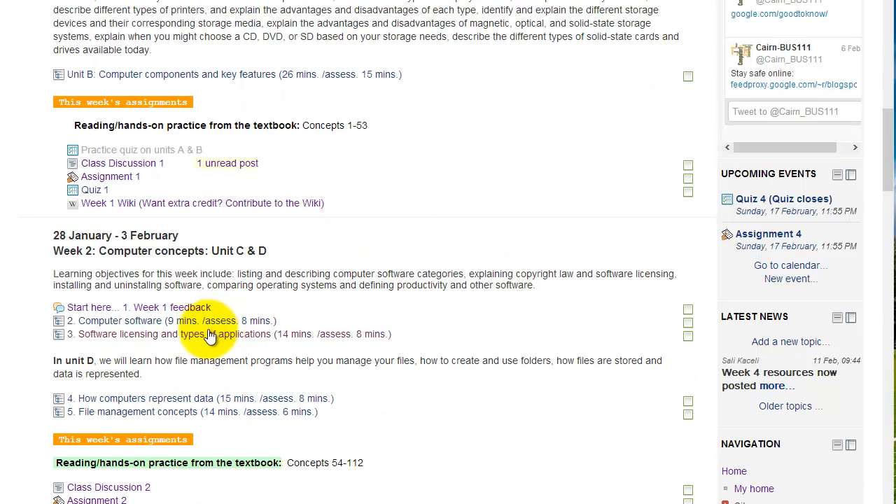
pyautogui.scroll(-2, 210, 336)
pyautogui.scroll(-1, 280, 370)
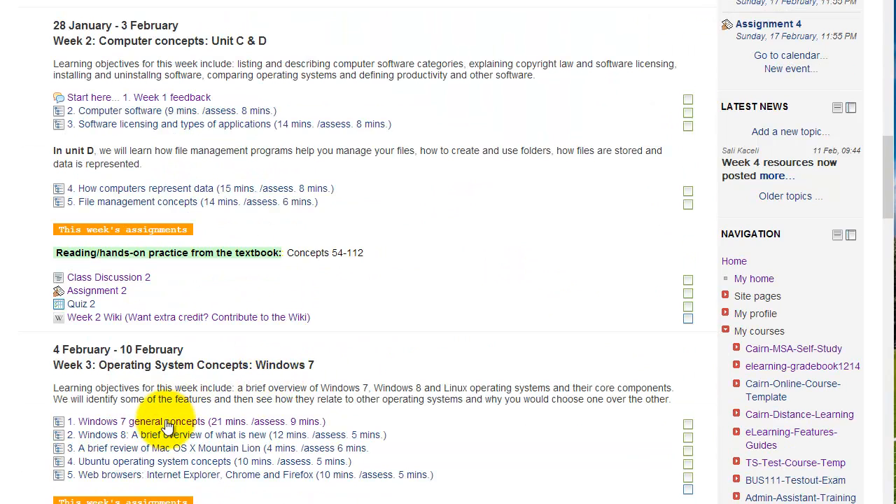
pyautogui.click(166, 423)
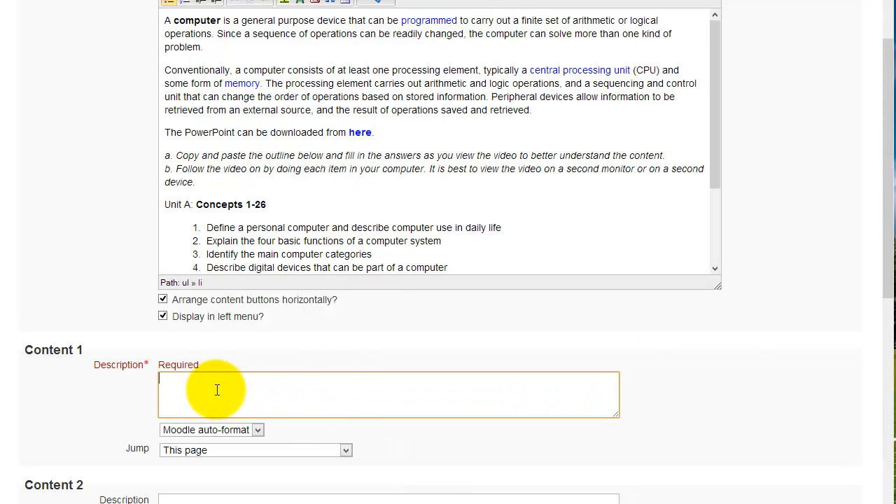
# Give Content 1 the description "Proceed to next page" and set its jump to Next page
pyautogui.write('Po')
pyautogui.write('oceed to nex')
pyautogui.write('t page')
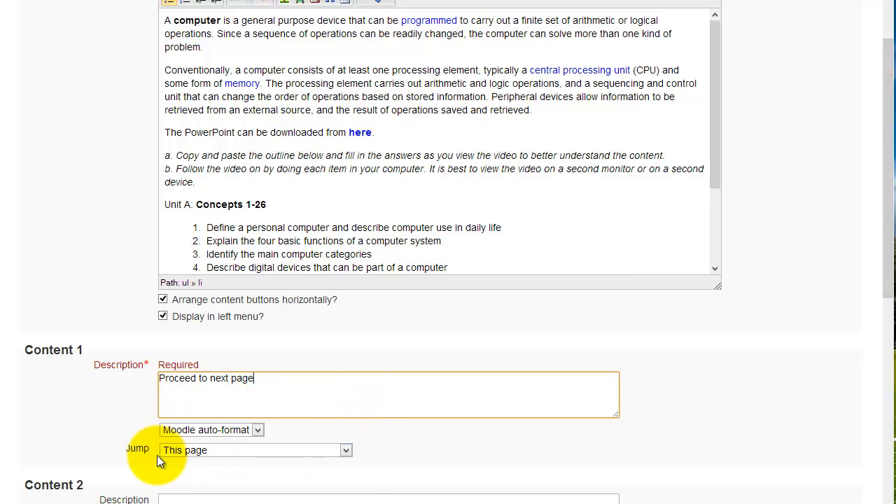
pyautogui.click(260, 450)
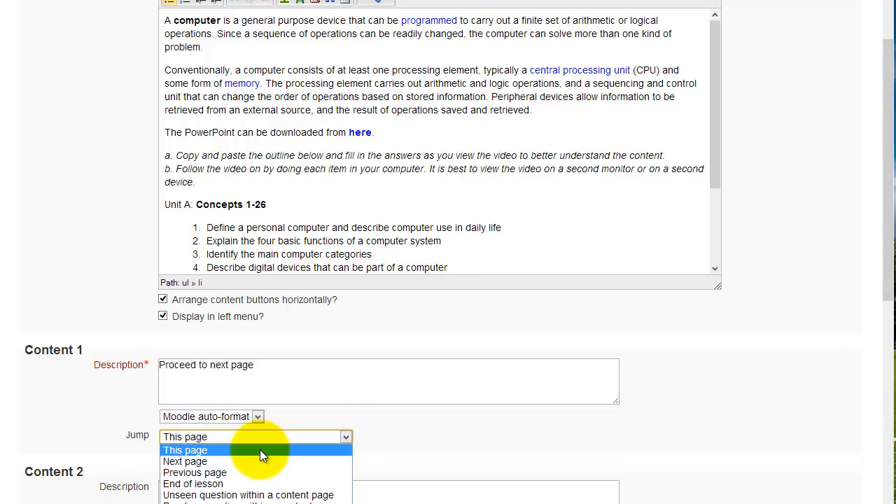
pyautogui.click(264, 461)
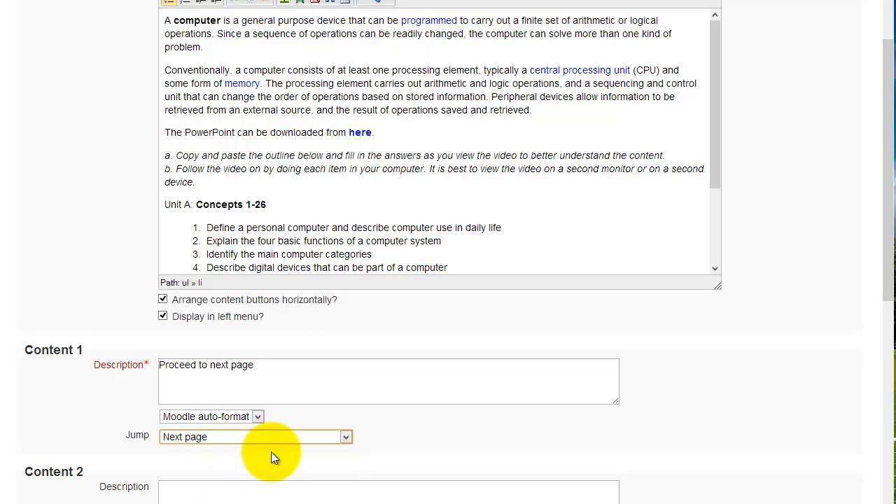
pyautogui.moveTo(265, 372); pyautogui.dragTo(88, 352)
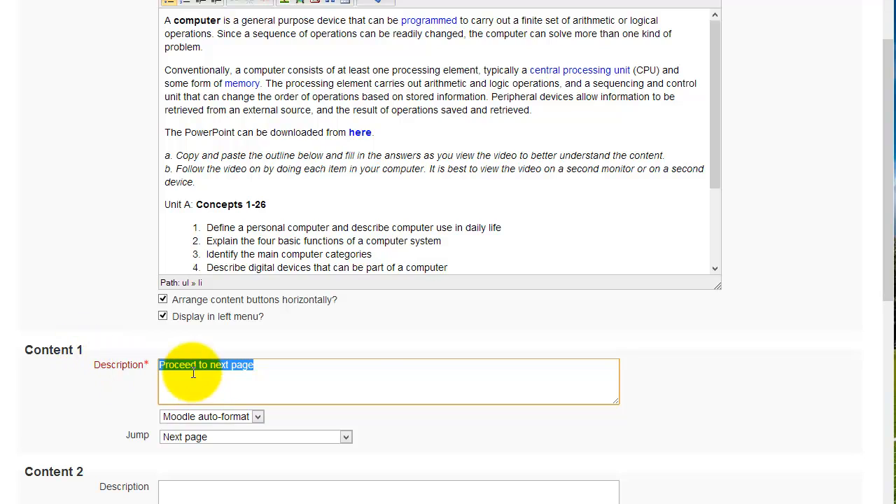
pyautogui.click(263, 365)
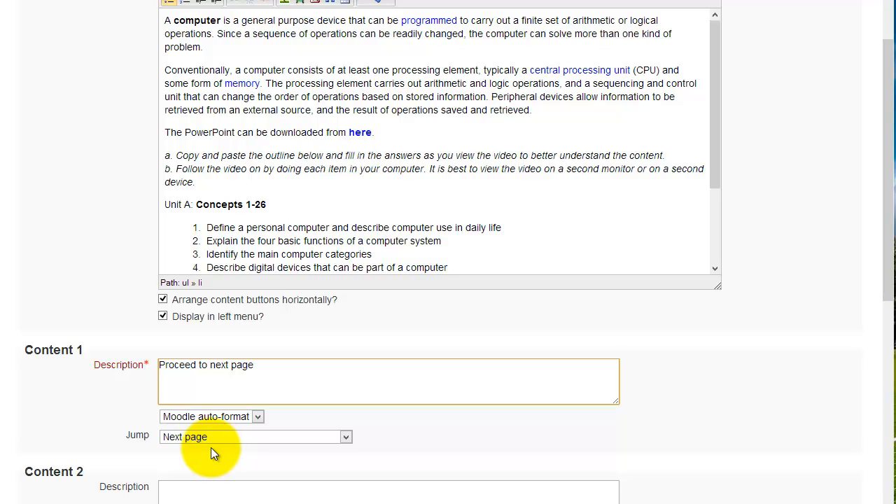
# Check the Content 1 and Content 2 sections and save the content page "What is computer? A definition of computers?"
pyautogui.click(189, 494)
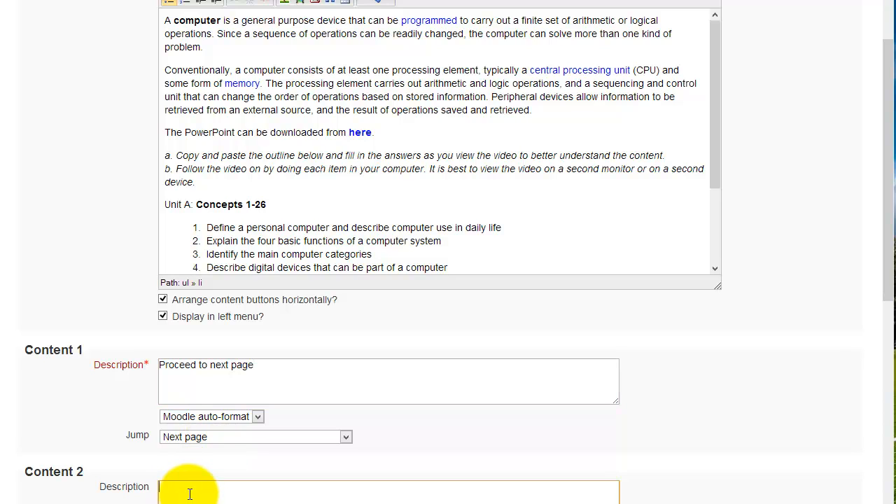
pyautogui.scroll(-2, 200, 469)
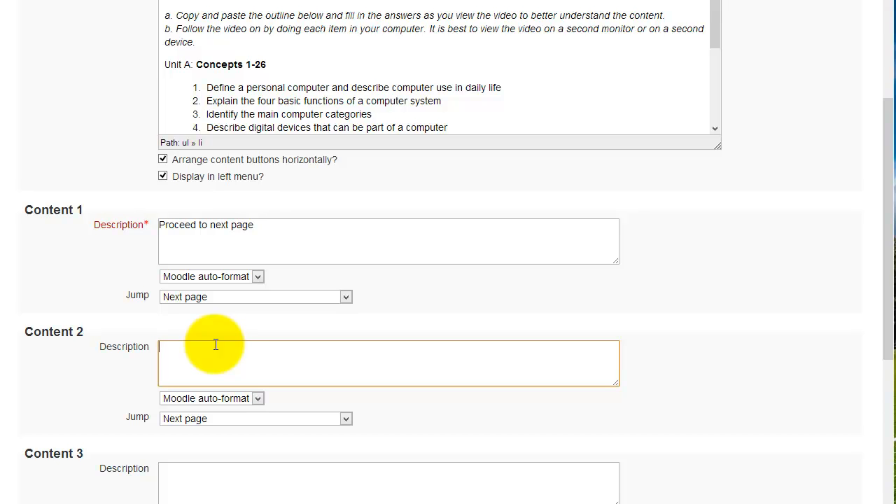
pyautogui.scroll(3, 333, 65)
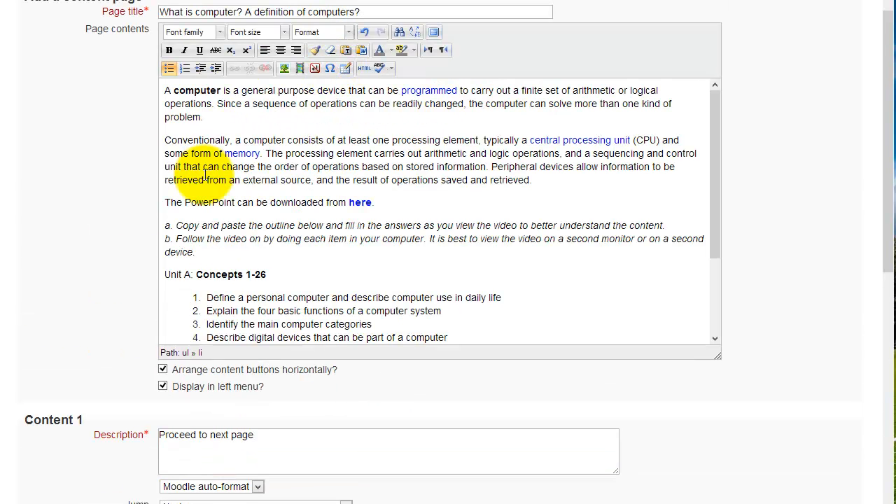
pyautogui.click(288, 442)
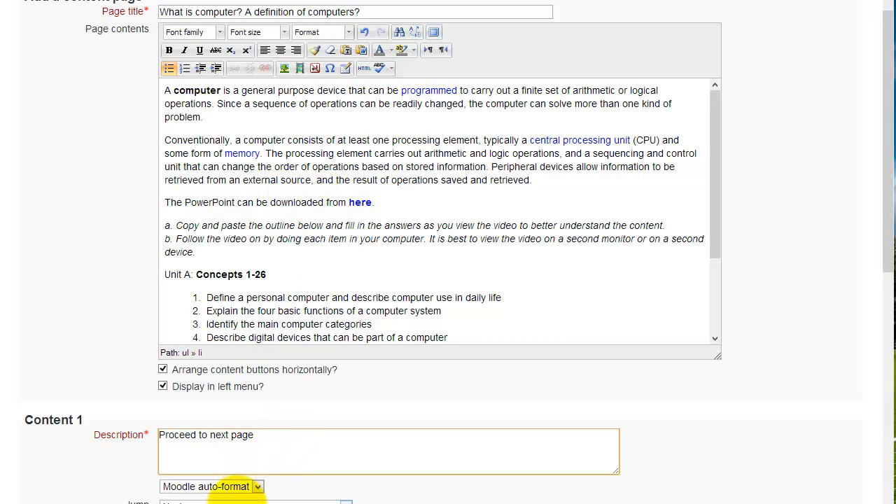
pyautogui.moveTo(255, 434); pyautogui.dragTo(123, 433)
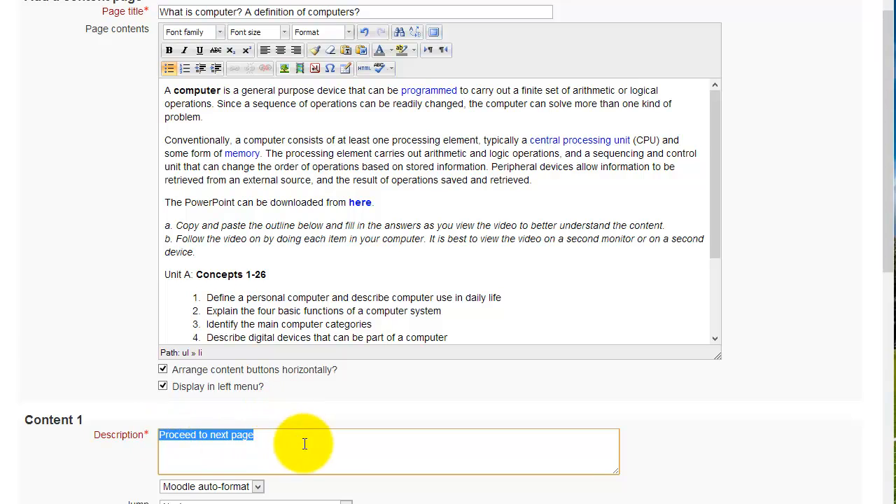
pyautogui.scroll(-9, 305, 443)
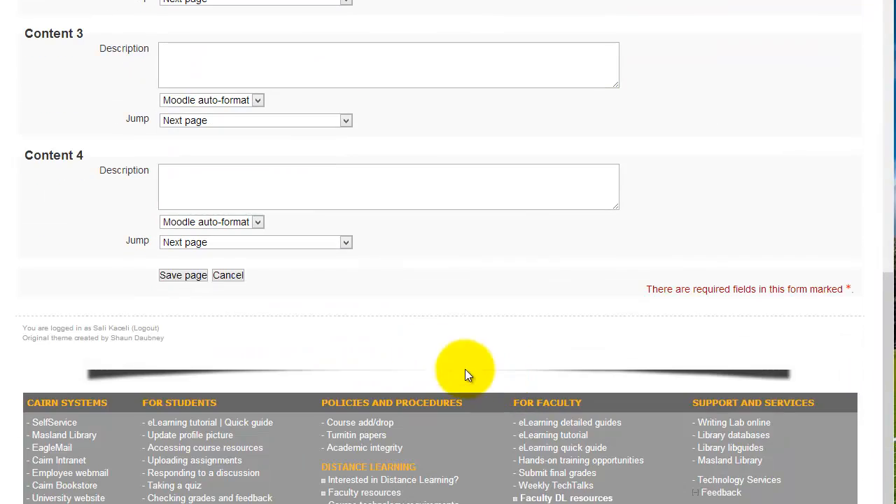
pyautogui.click(184, 276)
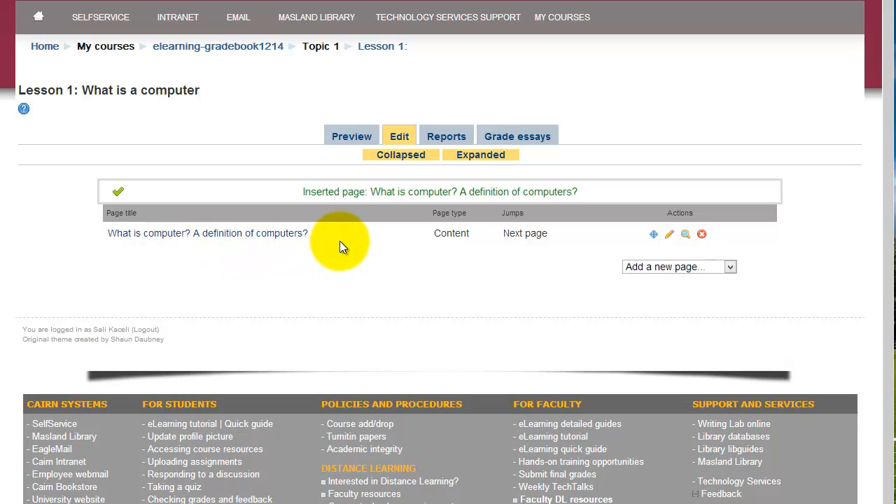
# Preview the lesson, follow its "Proceed to next page" navigation, and reopen the preview of the content page
pyautogui.click(356, 146)
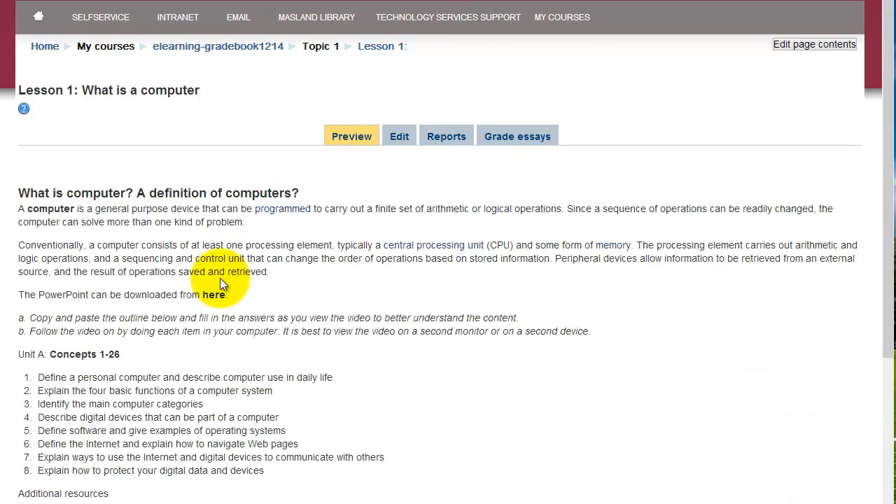
pyautogui.scroll(-3, 220, 278)
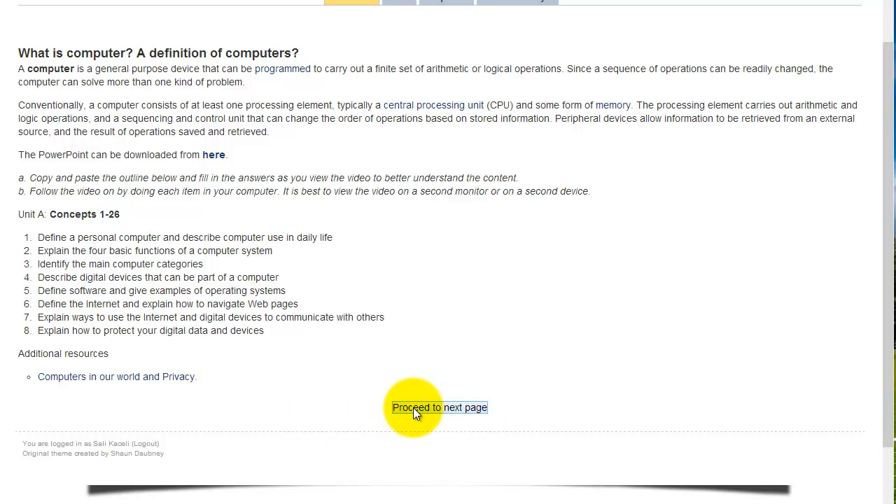
pyautogui.click(444, 412)
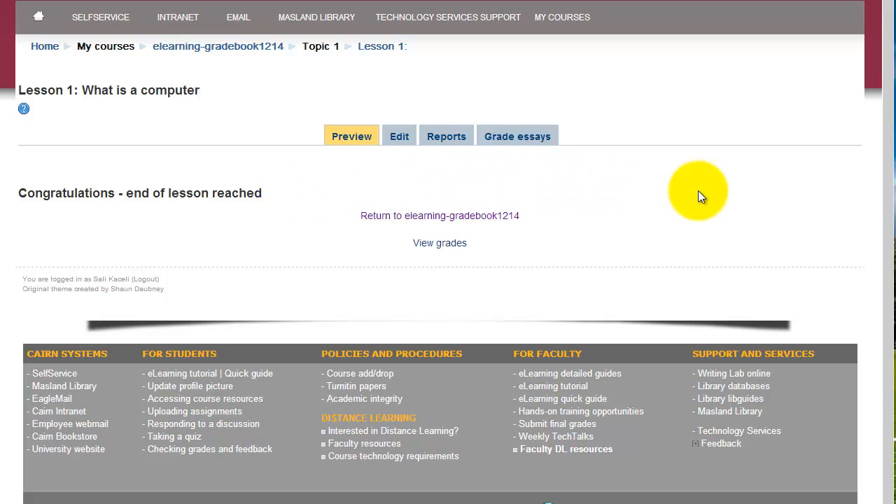
pyautogui.click(345, 133)
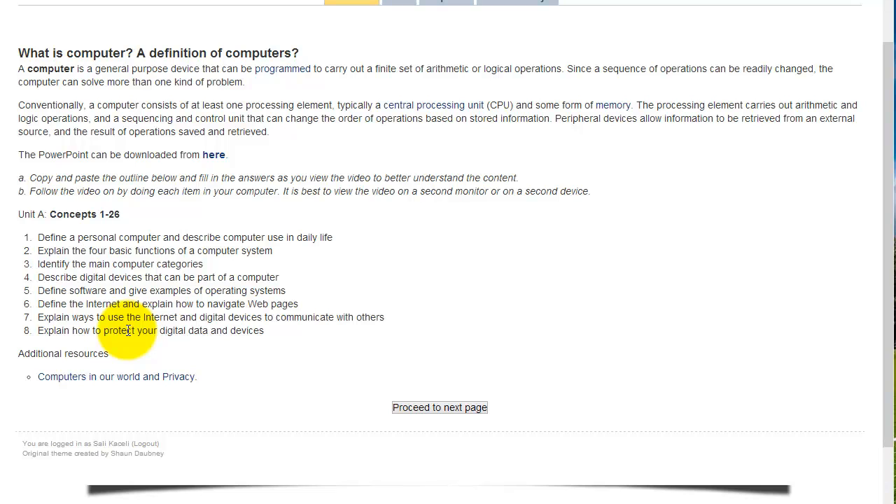
# Open the page "What is computer? A definition of computers?" for editing and add a blank line below the eight-item outline
pyautogui.click(404, 4)
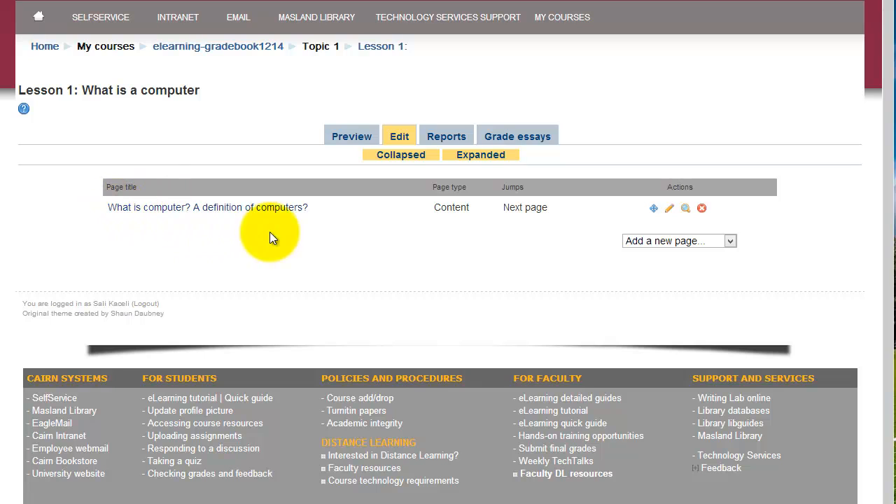
pyautogui.click(669, 210)
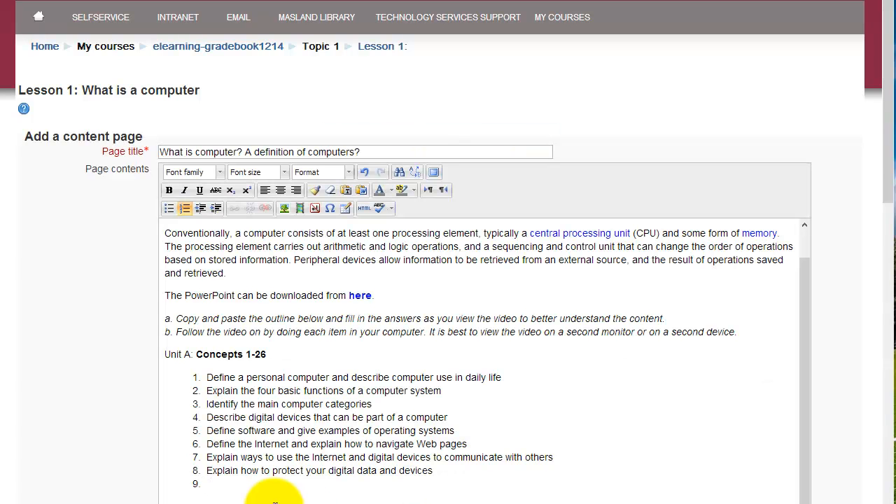
pyautogui.click(257, 489)
pyautogui.press('BackSpace')
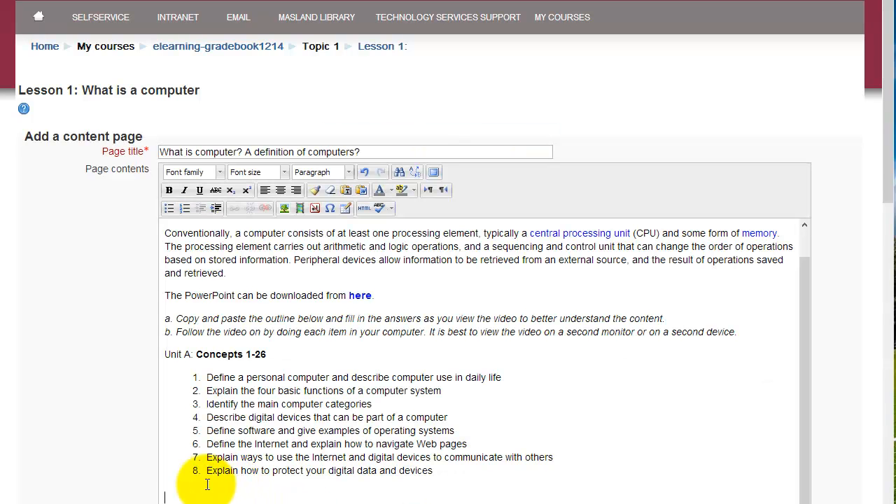
# Upload the MP4 video "7. Using slide notes in a presentation" and embed it on the blank line below the outline
pyautogui.click(300, 210)
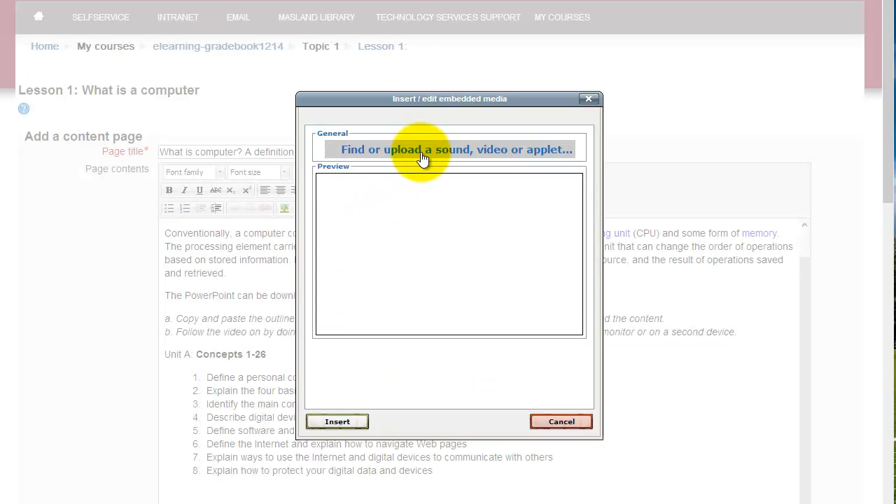
pyautogui.click(422, 156)
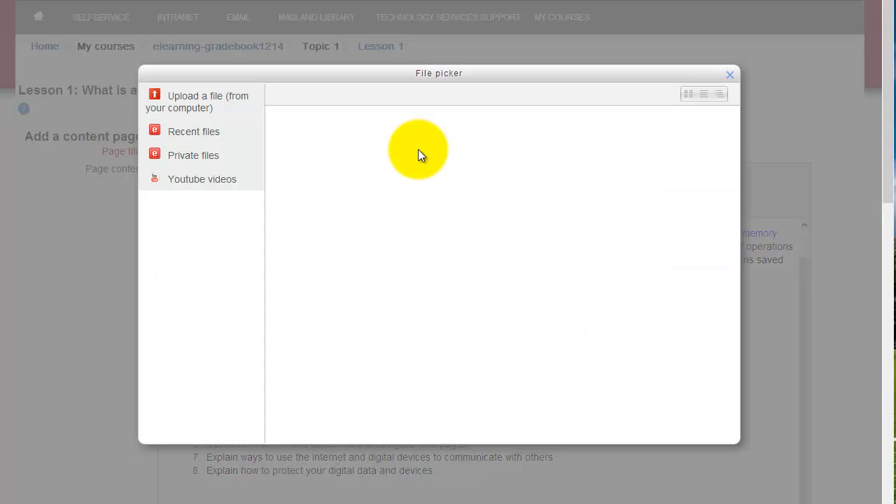
pyautogui.click(448, 201)
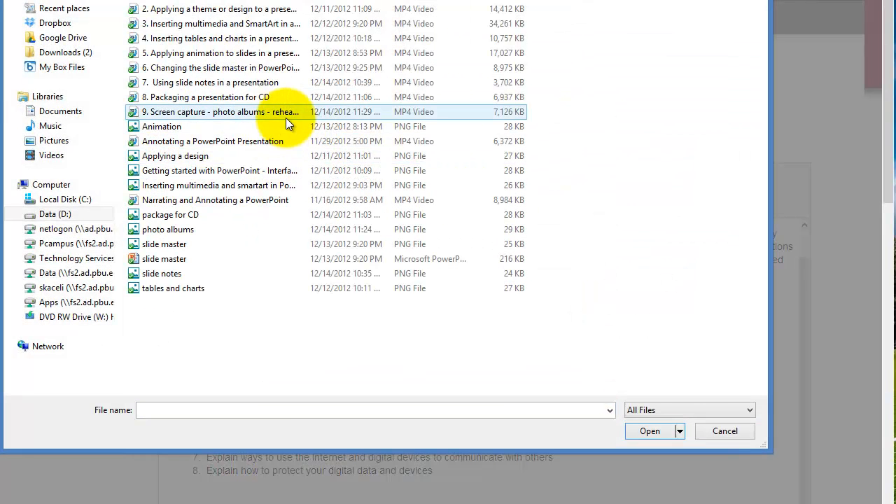
pyautogui.click(258, 83)
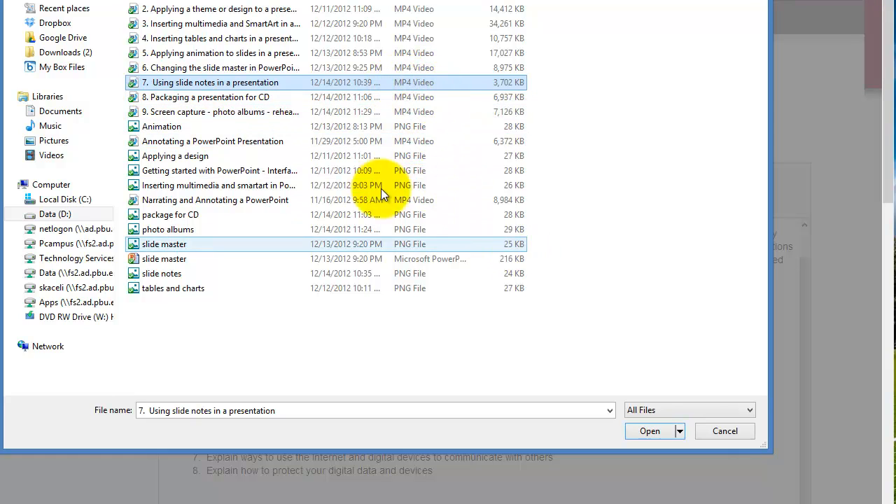
pyautogui.click(642, 432)
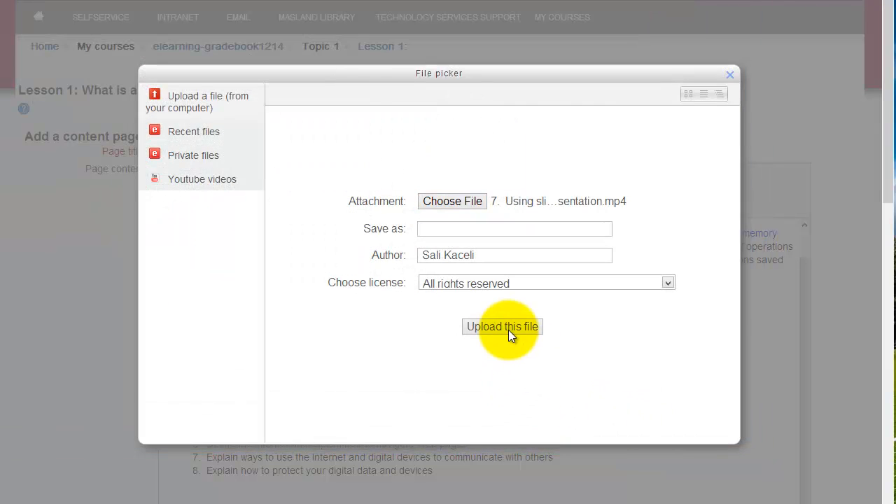
pyautogui.click(506, 326)
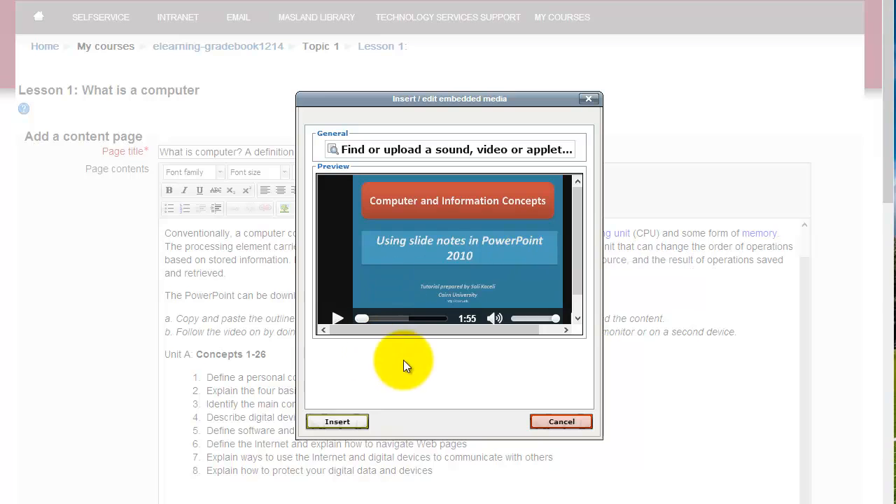
pyautogui.click(337, 422)
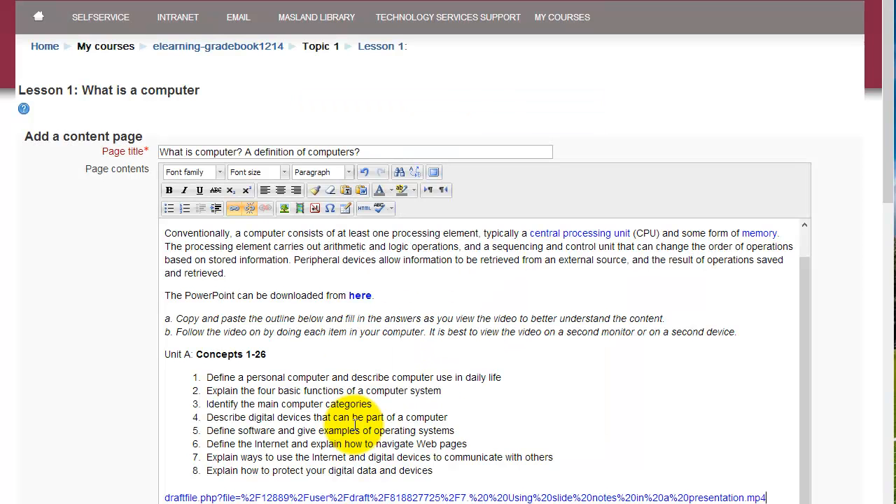
# Review the rest of the content page form, including the Content 1 description, and save the page
pyautogui.scroll(-2, 488, 375)
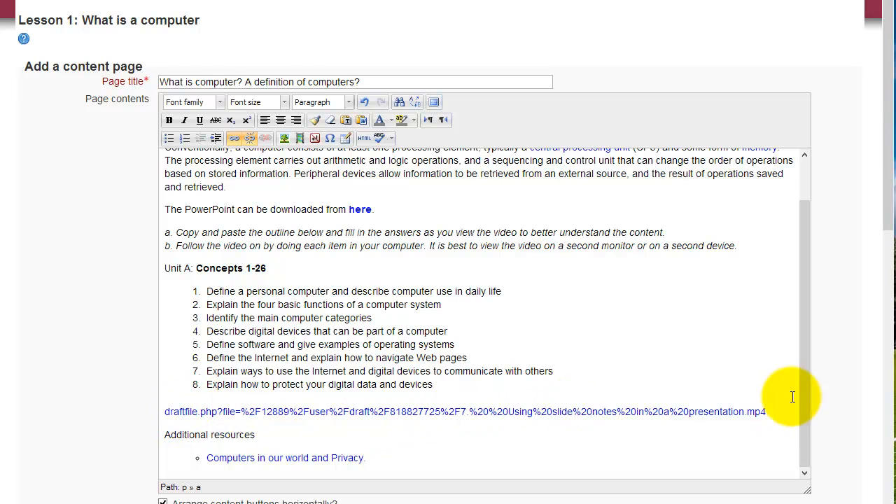
pyautogui.scroll(-6, 480, 376)
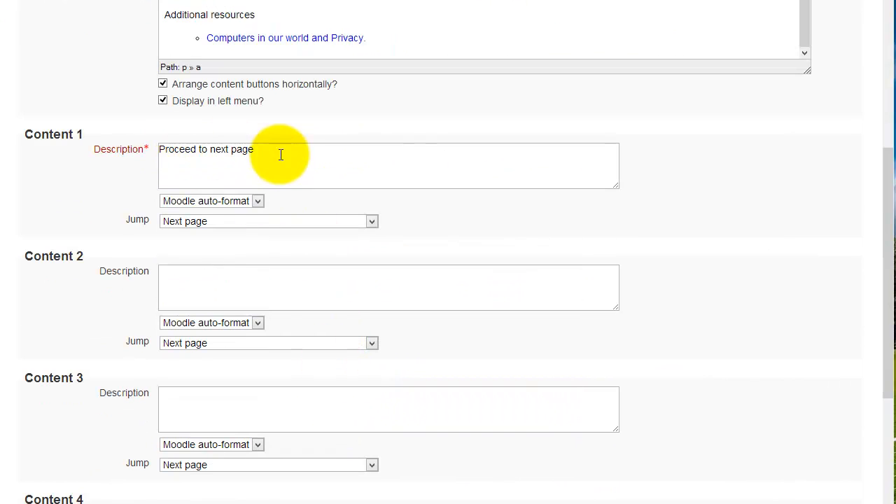
pyautogui.moveTo(277, 152); pyautogui.dragTo(160, 152)
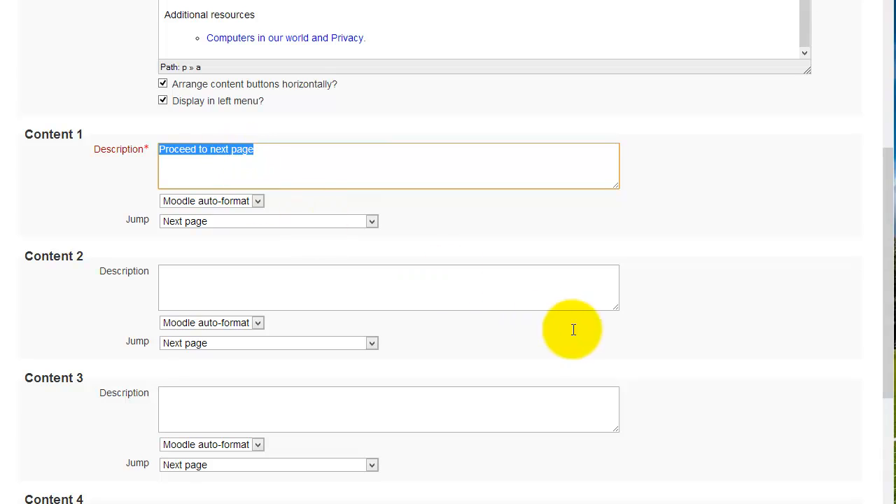
pyautogui.scroll(-4, 573, 330)
pyautogui.click(190, 339)
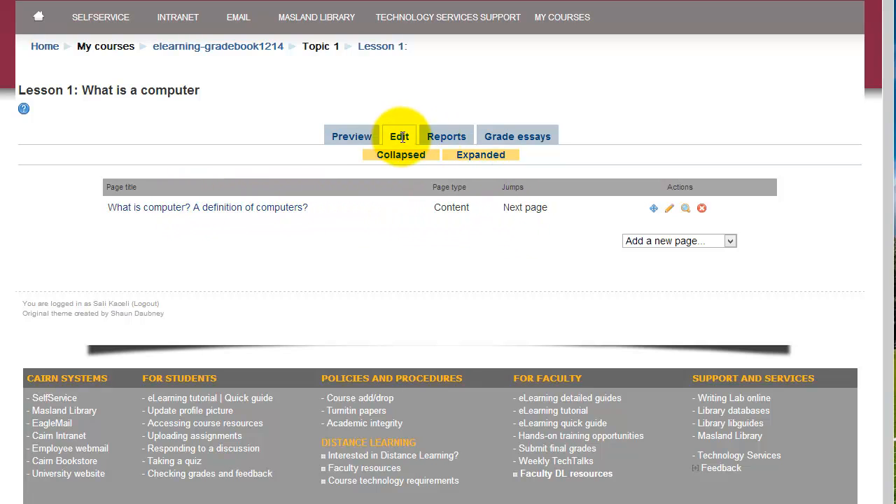
# Preview the lesson page, review its text and outline, and briefly play the embedded video to test it
pyautogui.click(362, 137)
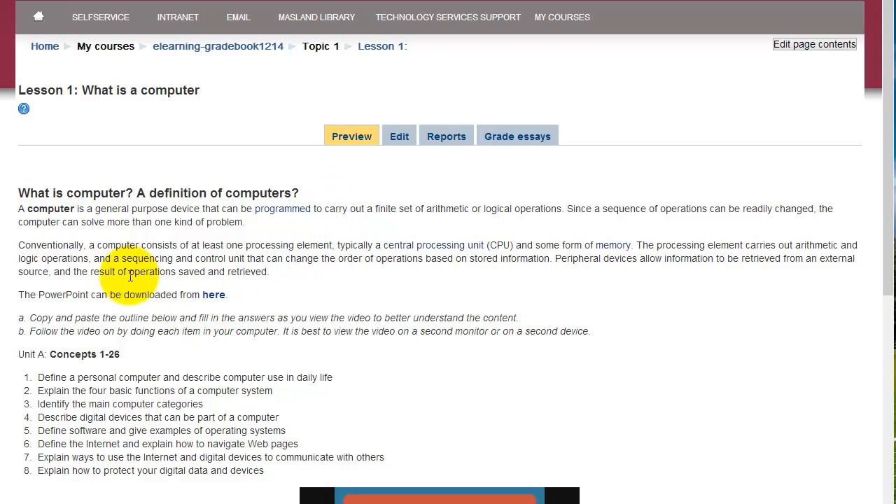
pyautogui.moveTo(29, 194); pyautogui.dragTo(106, 358)
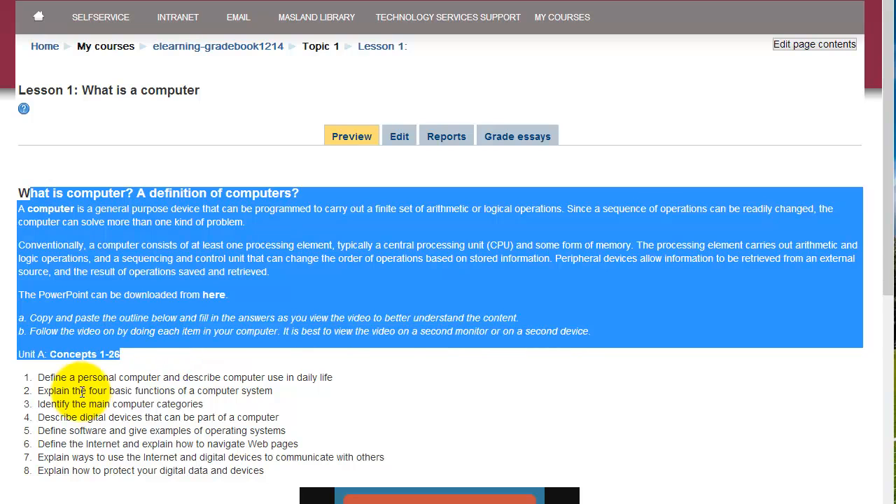
pyautogui.moveTo(80, 391); pyautogui.dragTo(163, 471)
pyautogui.scroll(-3, 257, 385)
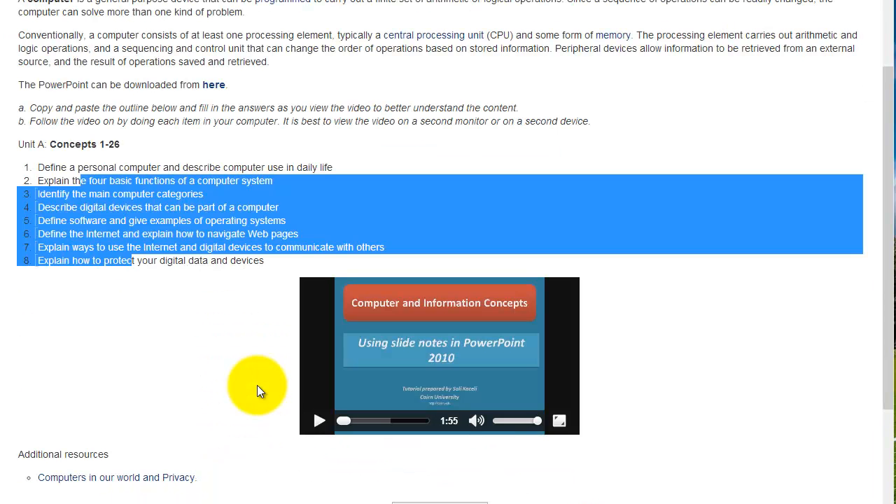
pyautogui.click(208, 324)
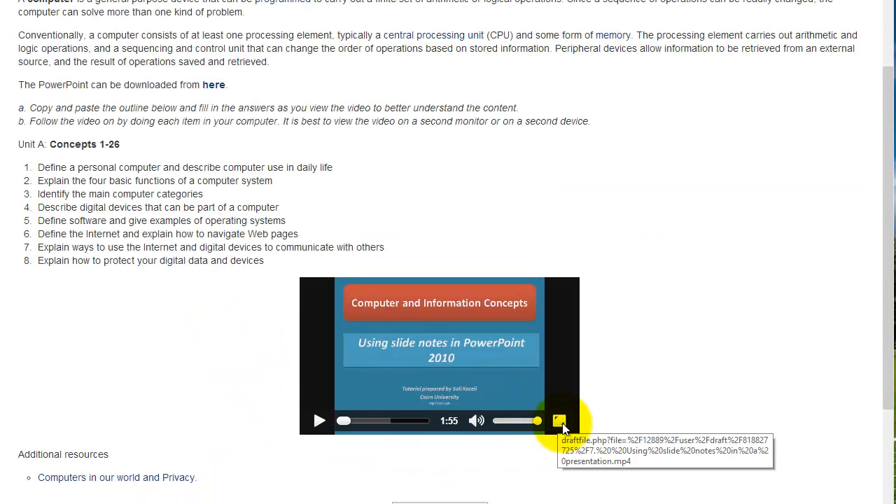
pyautogui.click(318, 421)
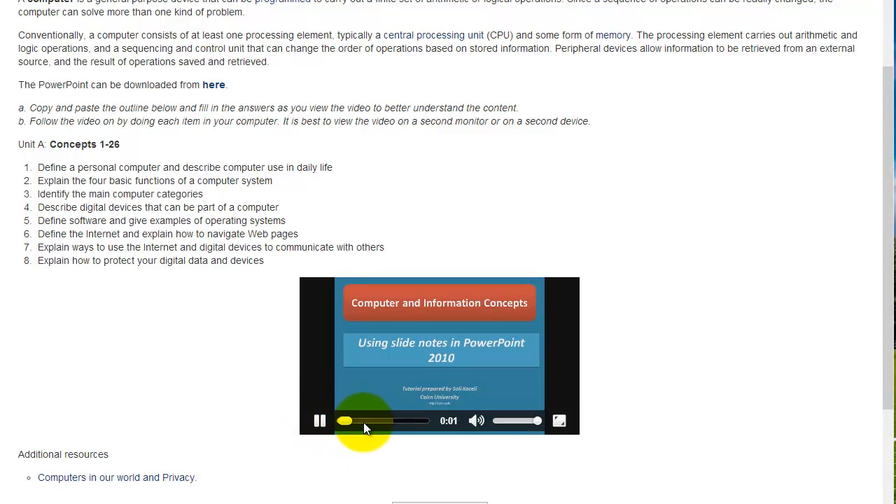
pyautogui.click(363, 422)
pyautogui.click(321, 421)
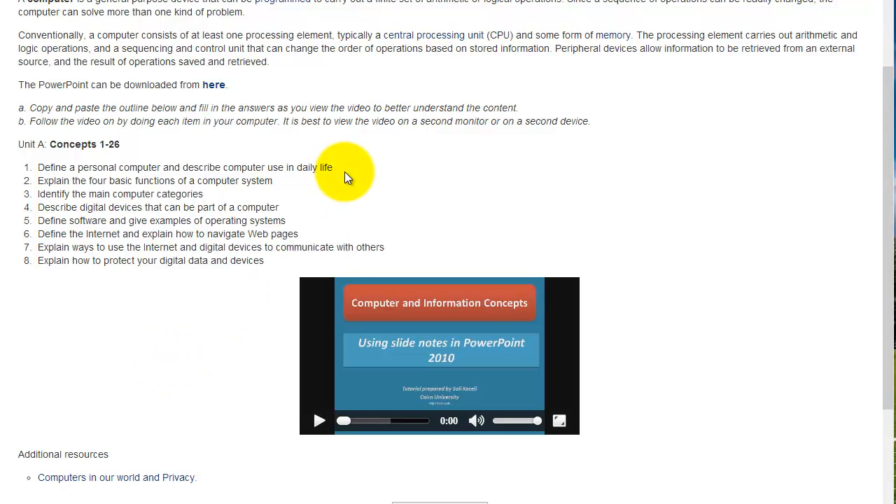
# Return to the lesson's editable page list and examine the types of new page that can be added
pyautogui.scroll(3, 350, 175)
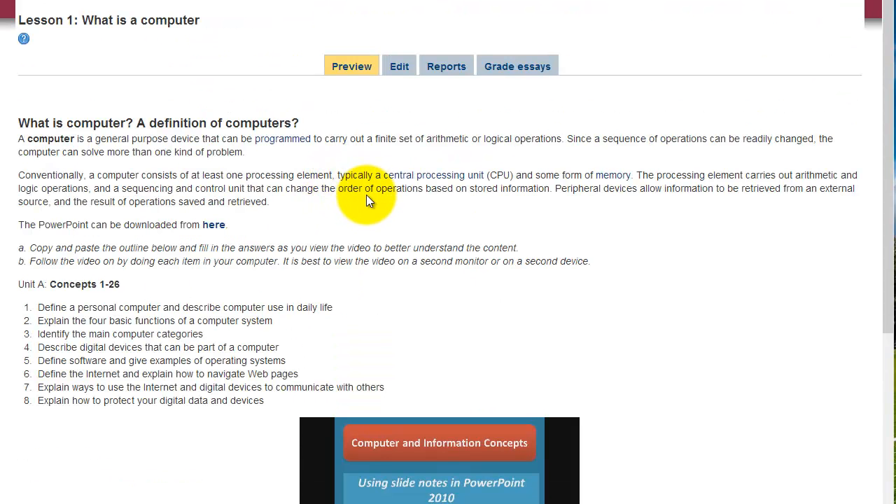
pyautogui.click(399, 66)
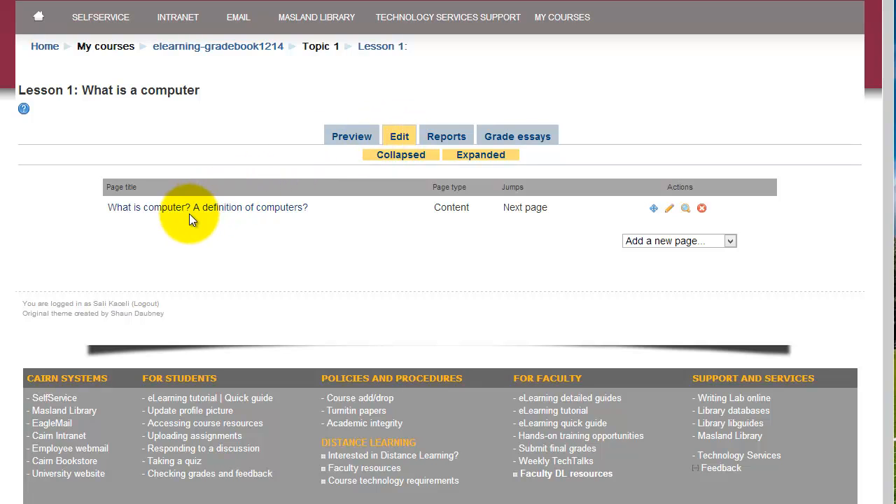
pyautogui.click(673, 241)
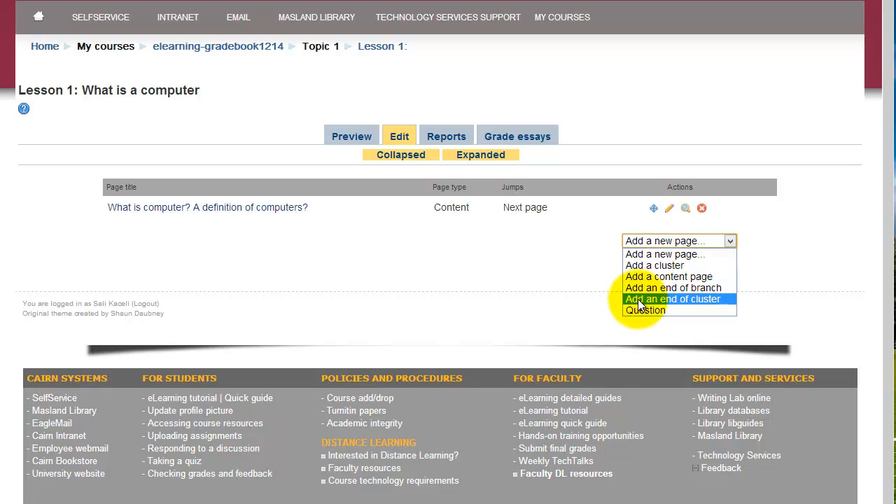
pyautogui.click(560, 250)
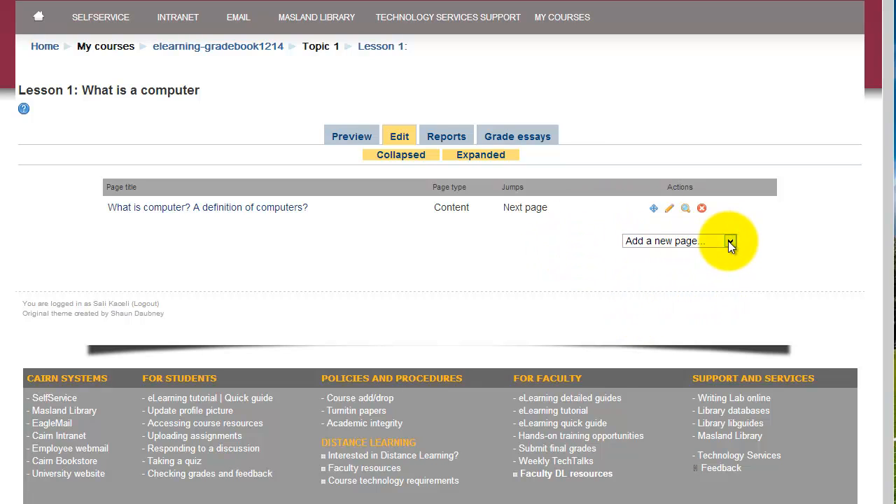
# Add a True/false question page after the existing content page
pyautogui.click(729, 241)
pyautogui.click(655, 311)
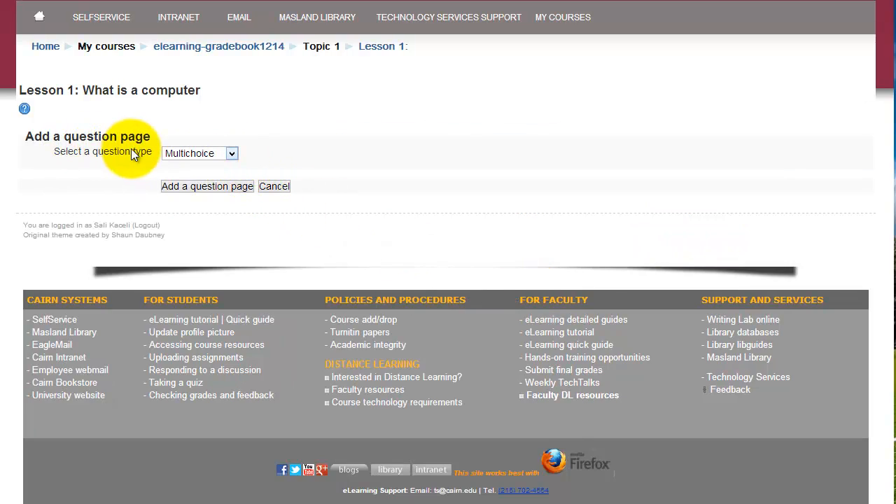
pyautogui.click(232, 156)
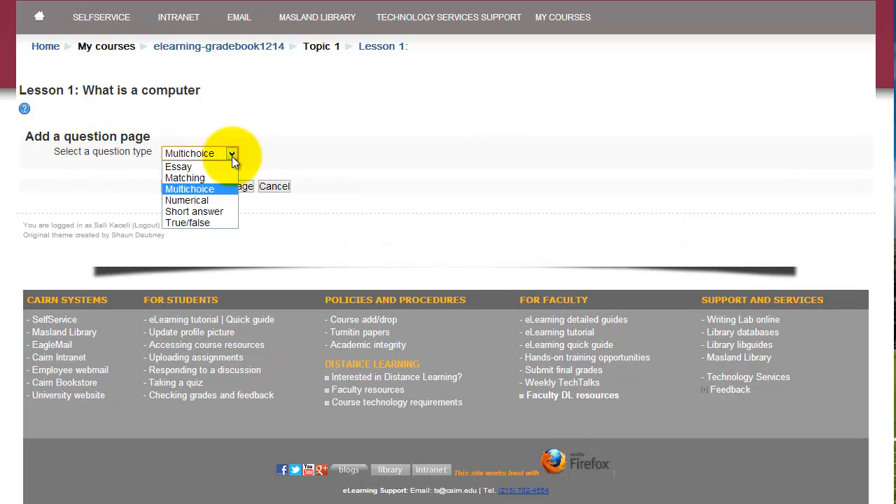
pyautogui.click(219, 189)
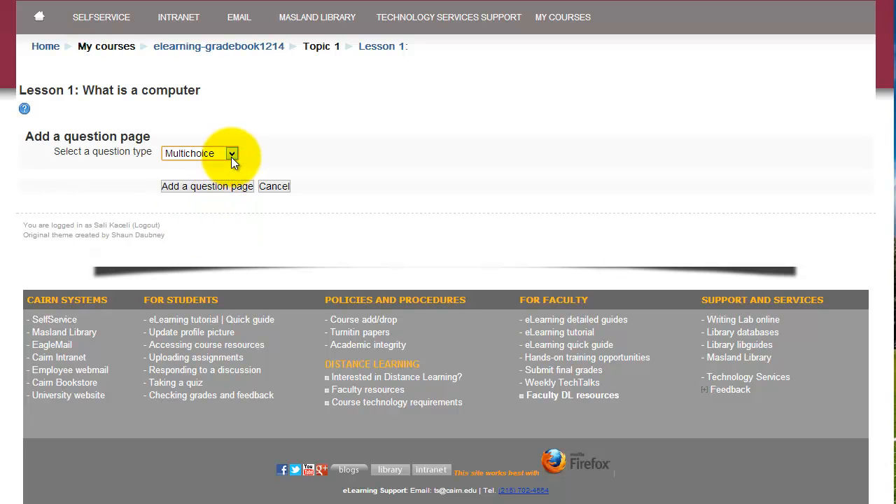
pyautogui.click(231, 156)
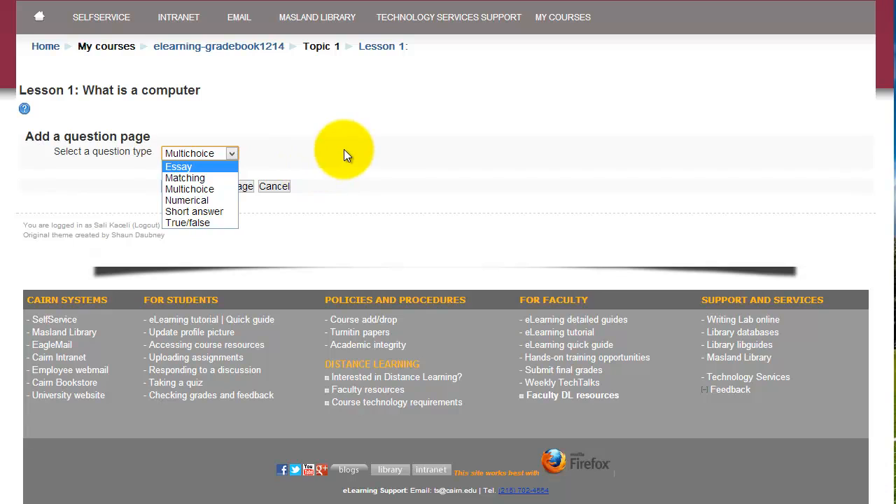
pyautogui.click(190, 224)
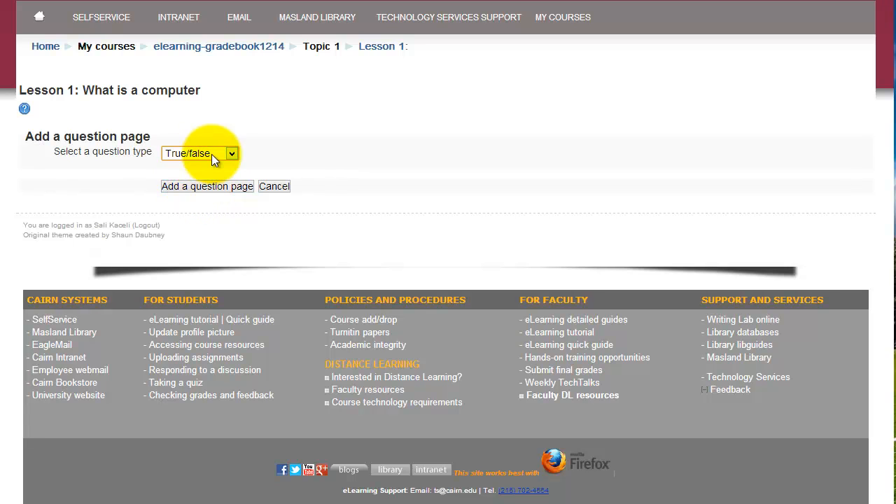
pyautogui.click(189, 187)
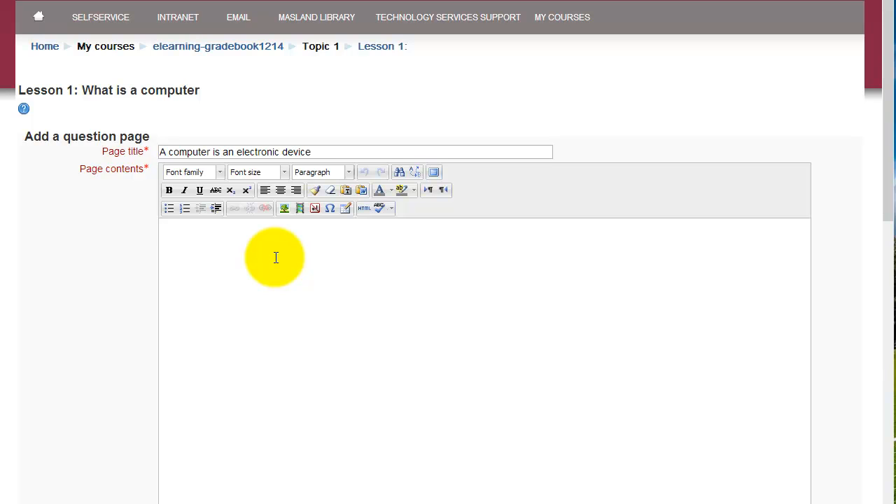
# Title the page "A computer is an electronic device" and enter the statement "A computer is an electronic device that performs 4 basic functions."
pyautogui.write('A computer is an electronic device that performs 4 basic functions.')
pyautogui.scroll(-5, 296, 301)
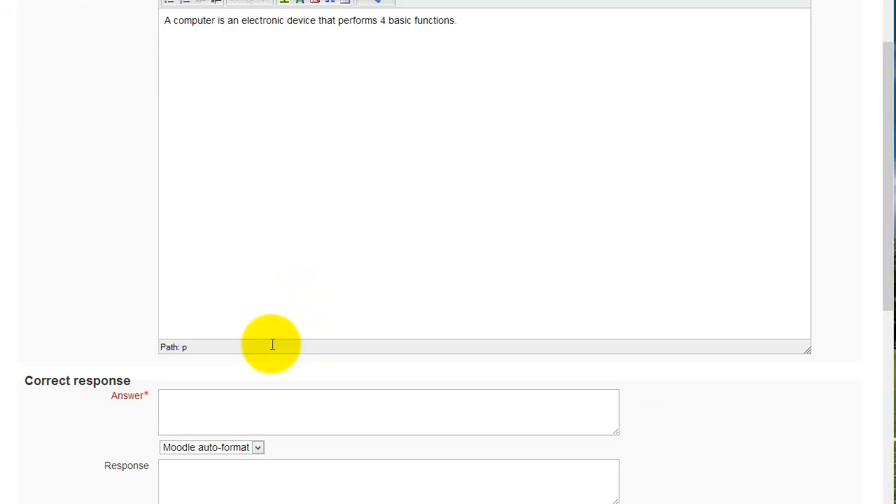
# Enter True as the correct answer and set the correct answer score to 5
pyautogui.click(192, 340)
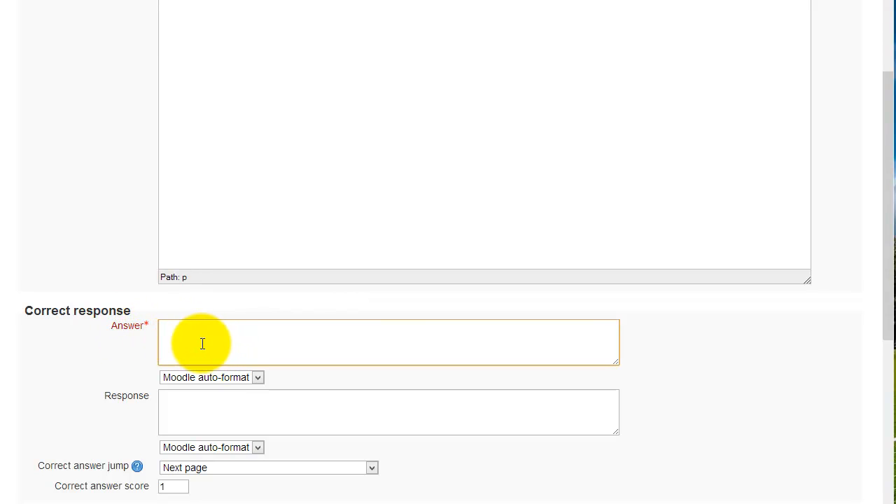
pyautogui.write('True')
pyautogui.scroll(-3, 175, 294)
pyautogui.click(176, 276)
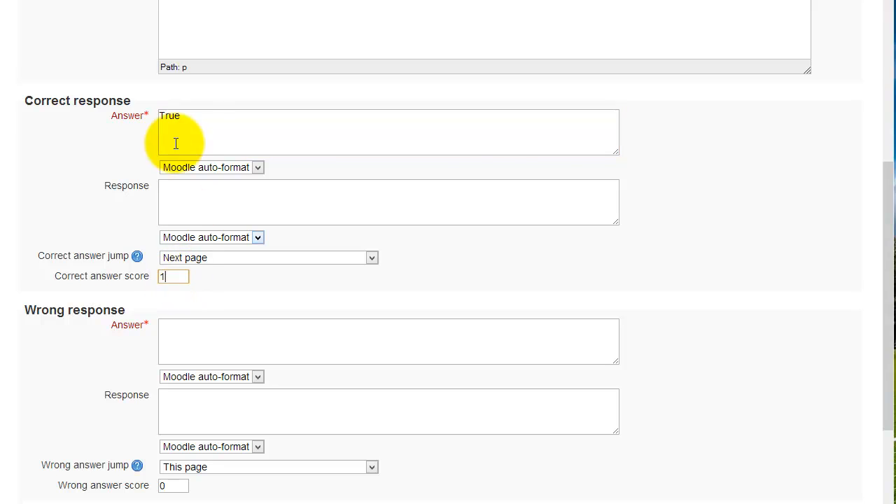
pyautogui.doubleClick(197, 124)
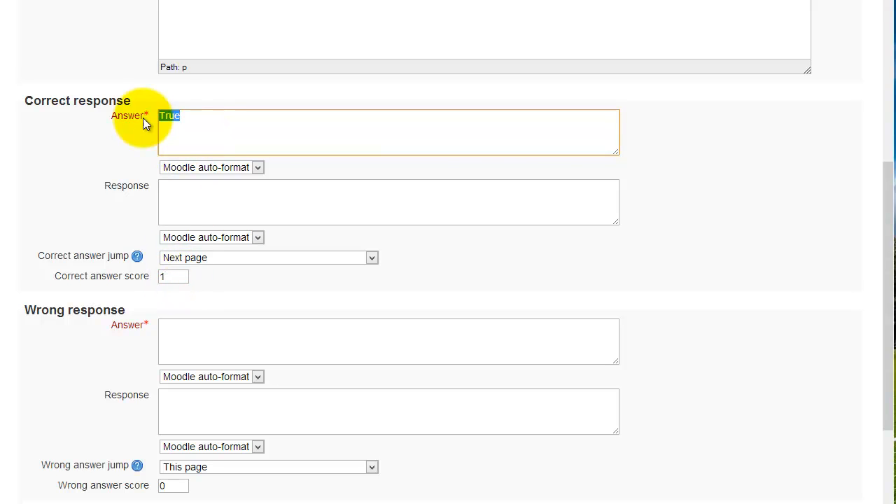
pyautogui.doubleClick(176, 276)
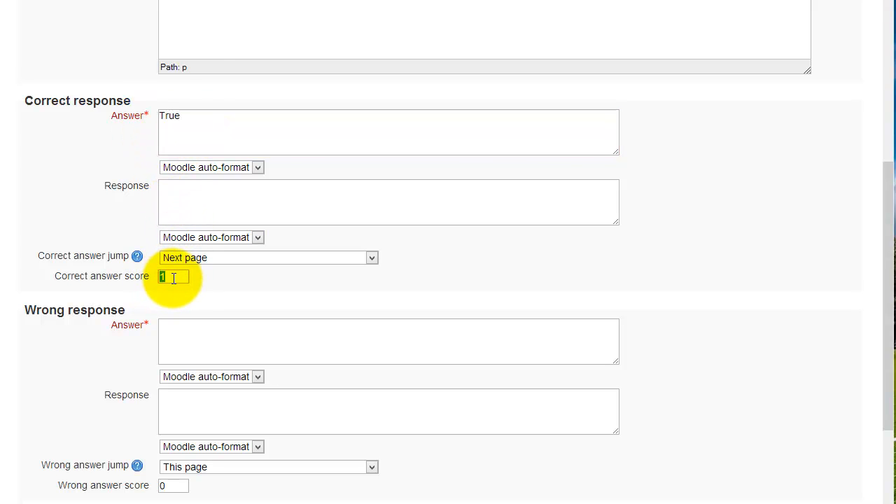
pyautogui.write('5')
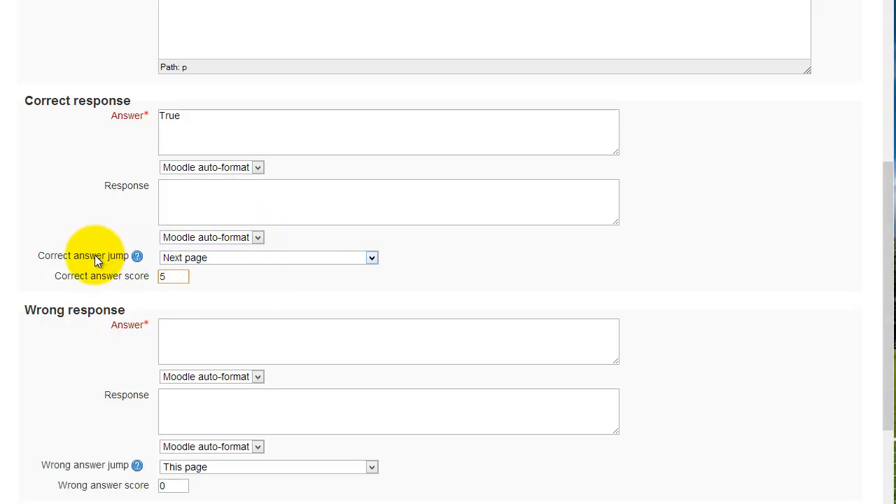
pyautogui.moveTo(187, 116); pyautogui.dragTo(133, 116)
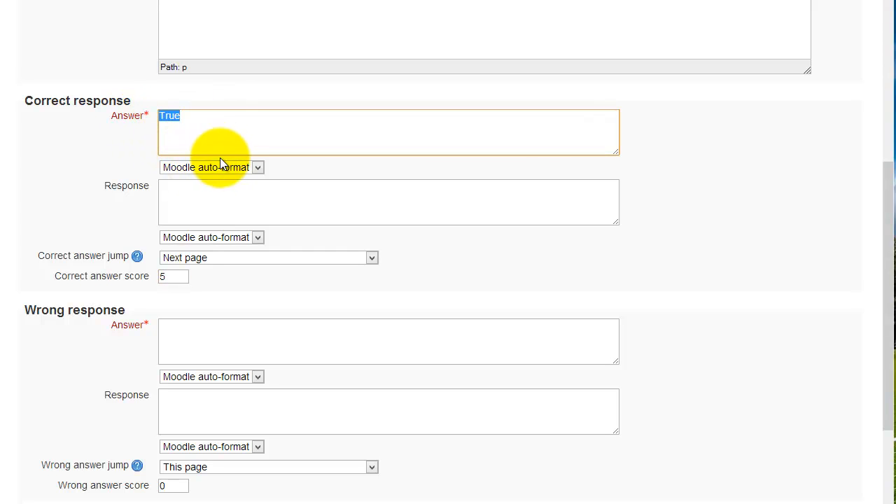
pyautogui.scroll(1, 249, 182)
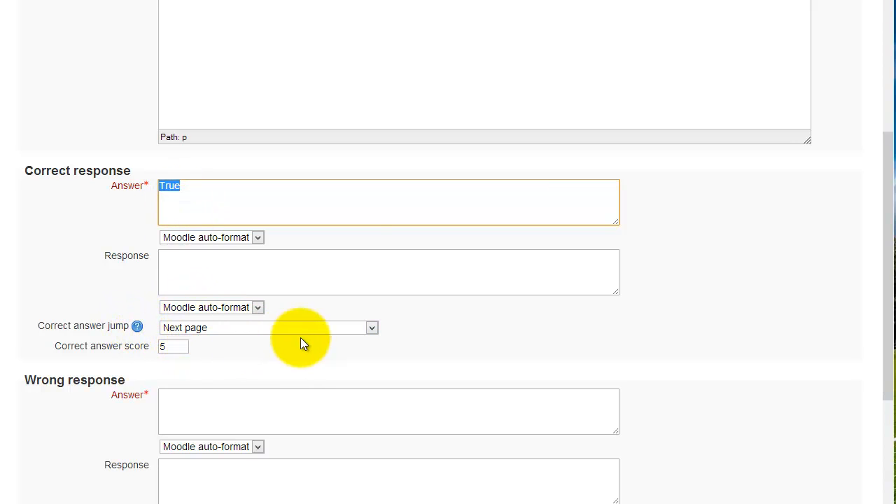
# Enter False as the wrong answer, with its jump set to Next page and its score to 0
pyautogui.click(192, 410)
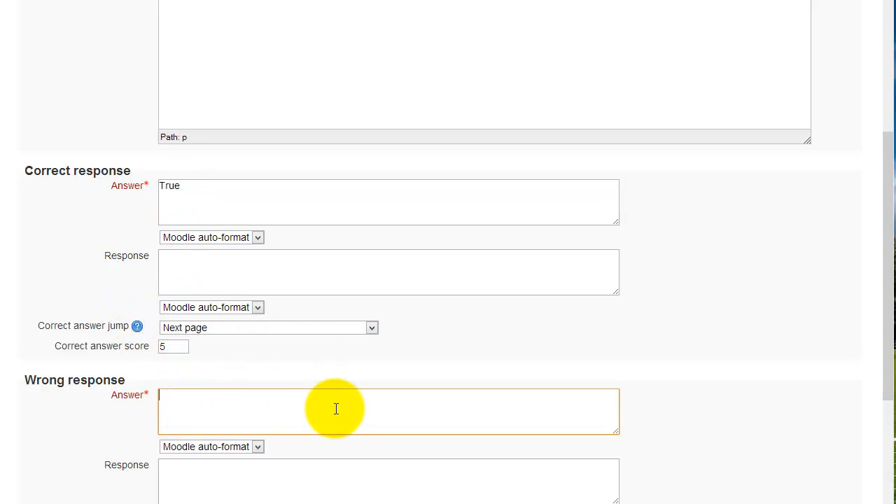
pyautogui.write('False')
pyautogui.scroll(-2, 330, 411)
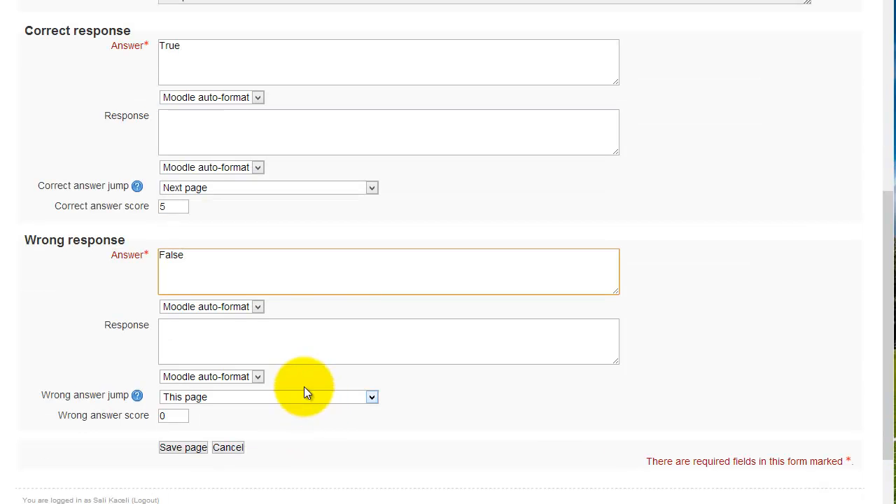
pyautogui.click(244, 399)
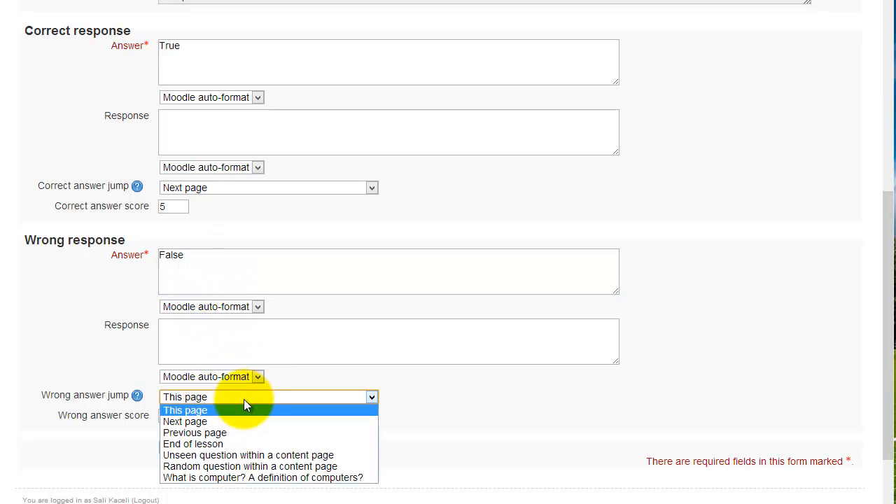
pyautogui.click(201, 421)
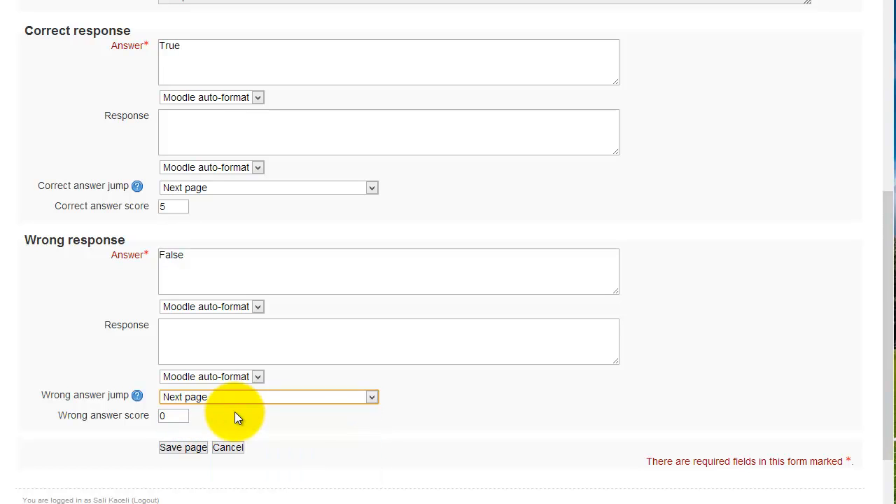
pyautogui.click(210, 266)
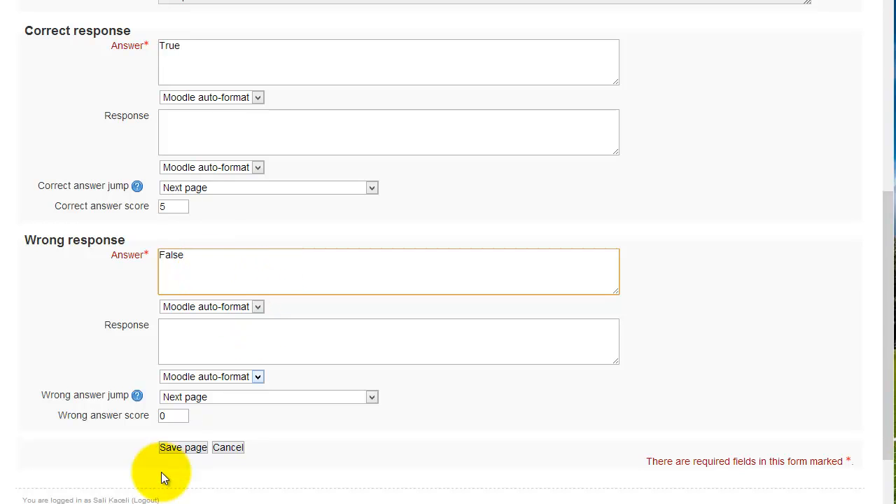
pyautogui.click(166, 417)
pyautogui.write('0')
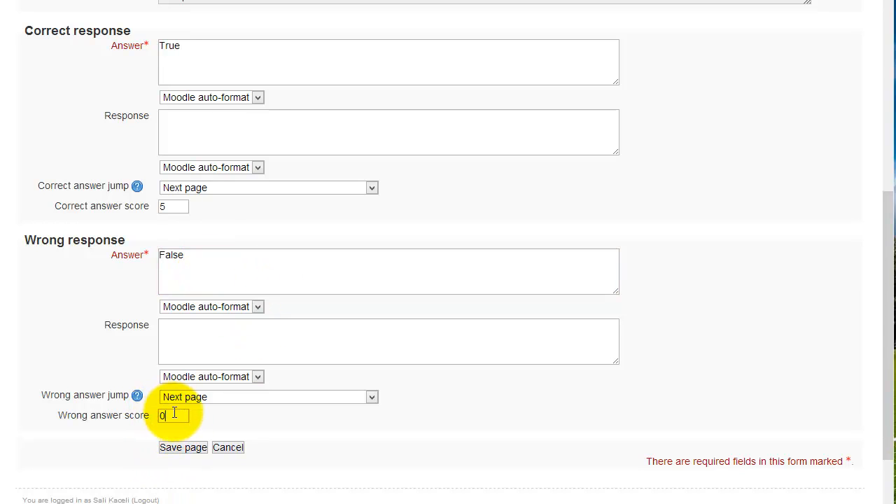
# Enter the correct answer's response: "Yes, that is correct. The computer performs 4 basic functions: input, process data, store data and produce output."
pyautogui.scroll(1, 301, 276)
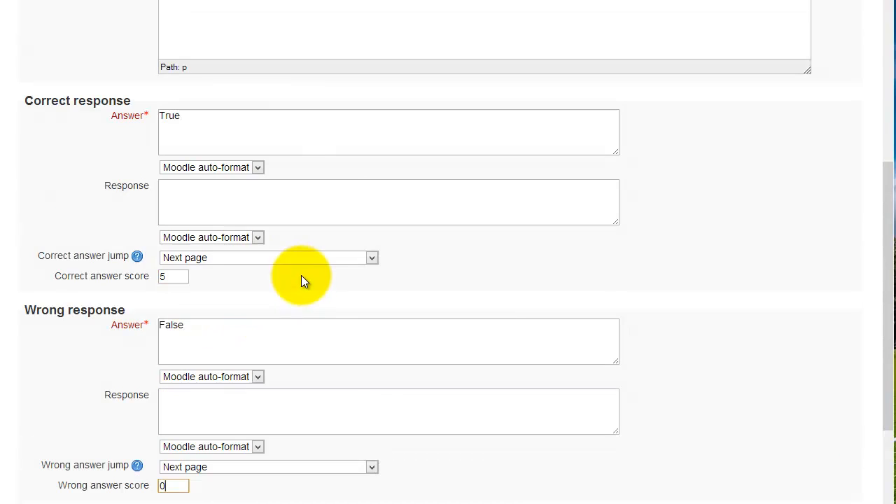
pyautogui.click(222, 202)
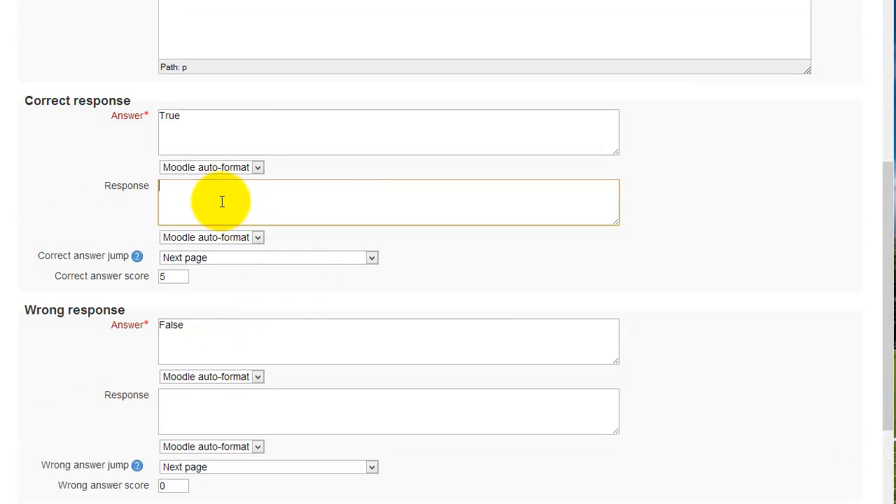
pyautogui.click(214, 125)
pyautogui.click(185, 195)
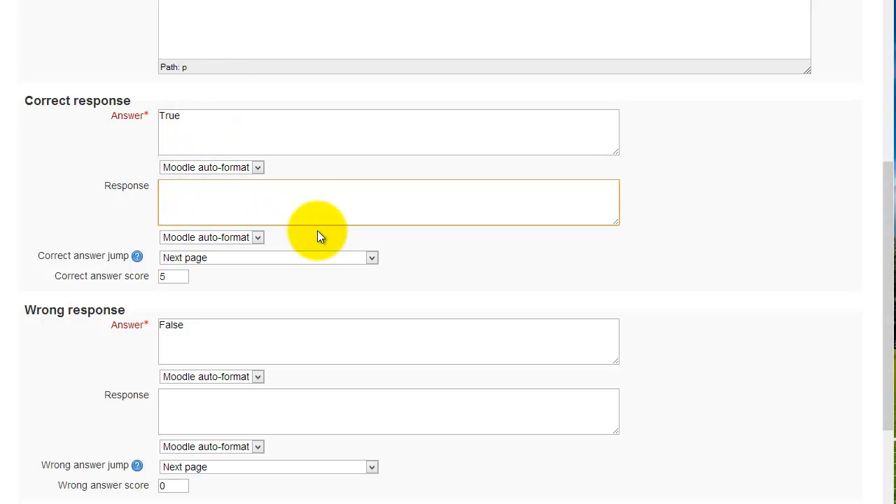
pyautogui.write('Yes, that is correct. The computer performs 4 basic functions: input, process data, store data and produce output.')
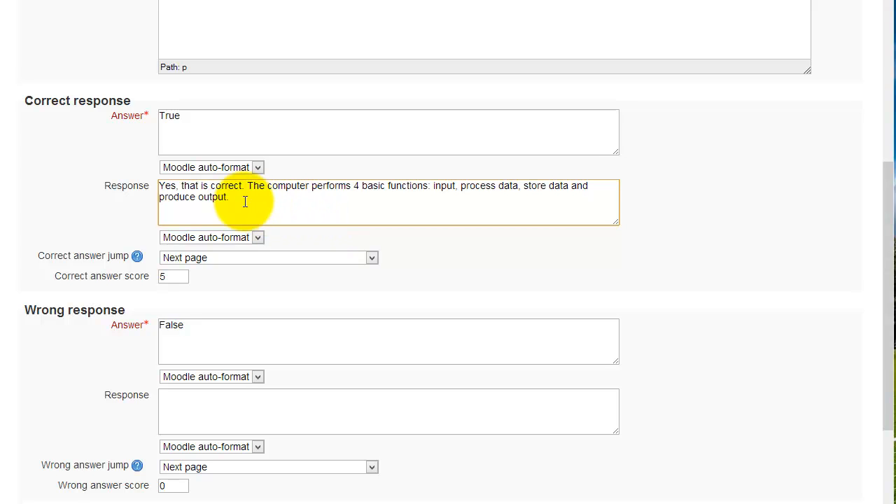
pyautogui.hotkey('ctrl', 'a')
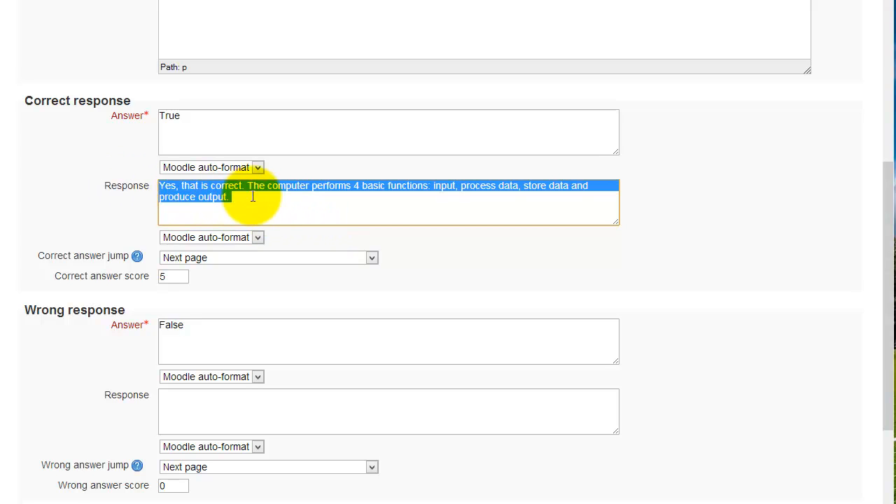
pyautogui.click(283, 199)
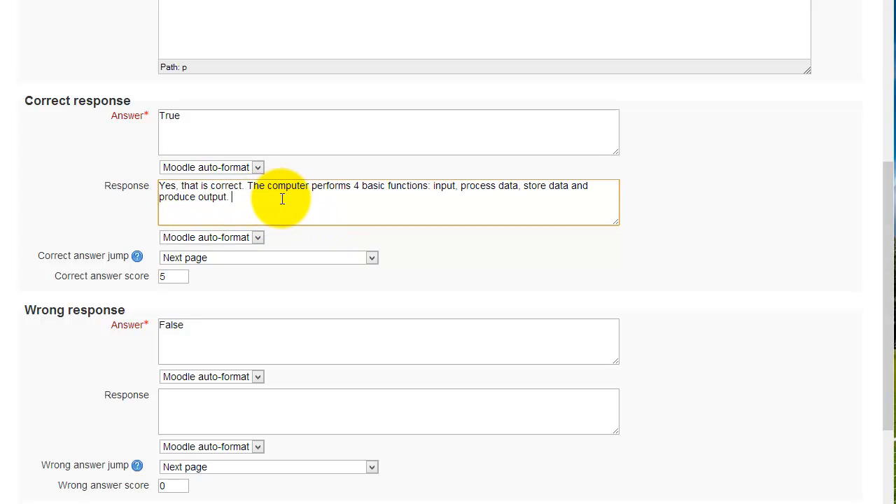
# Copy the sentence about the 4 basic functions from the correct response into the wrong answer's response and save the page
pyautogui.click(211, 122)
pyautogui.click(244, 201)
pyautogui.moveTo(244, 201)
pyautogui.mouseDown()
pyautogui.moveTo(227, 196)
pyautogui.moveTo(227, 186)
pyautogui.moveTo(250, 190)
pyautogui.mouseUp()
pyautogui.hotkey('ctrl', 'c')
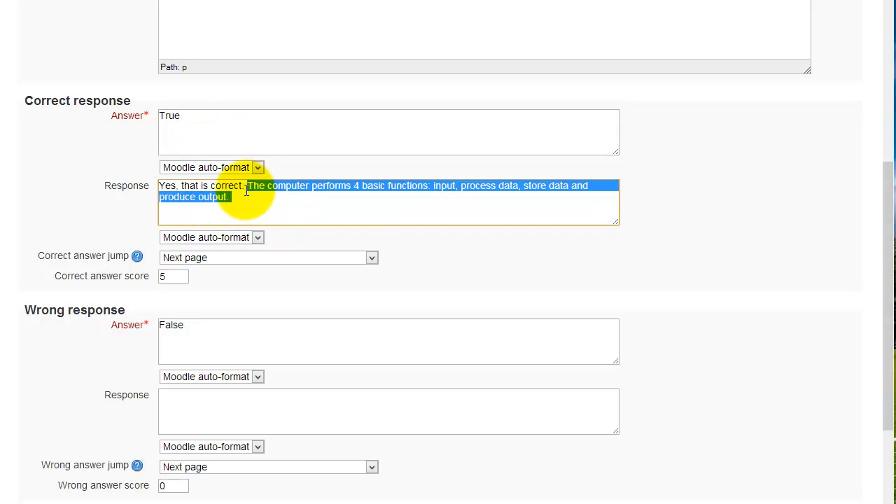
pyautogui.click(203, 405)
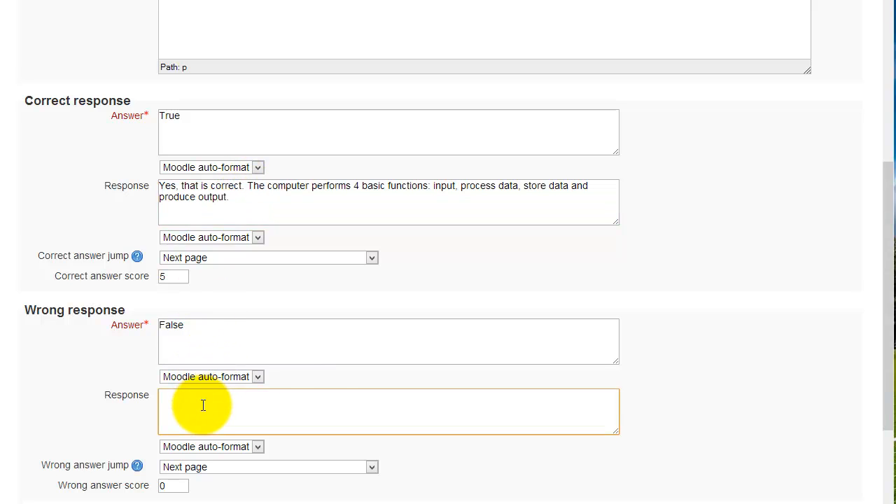
pyautogui.hotkey('ctrl', 'v')
pyautogui.click(796, 420)
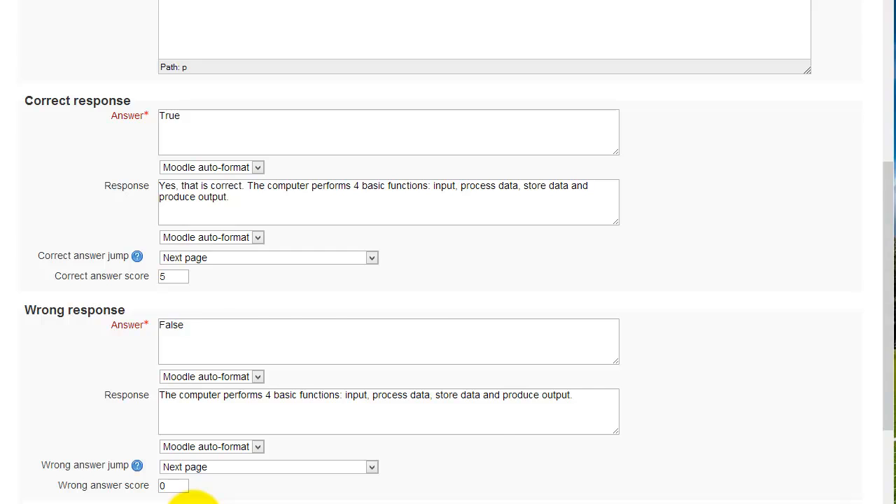
pyautogui.scroll(-1, 188, 499)
pyautogui.click(184, 448)
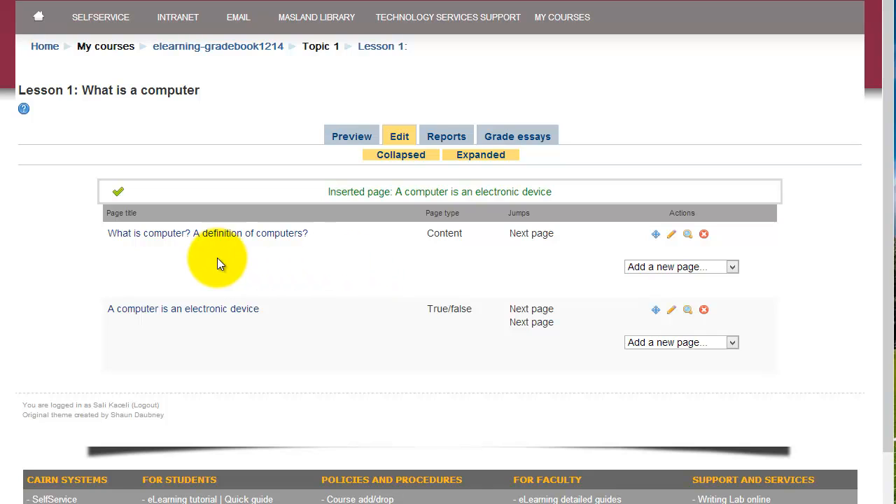
# Add a content page after the true/false question, titled "Types of computers", with the text "There are 4 major categories of computers. ........"
pyautogui.click(732, 346)
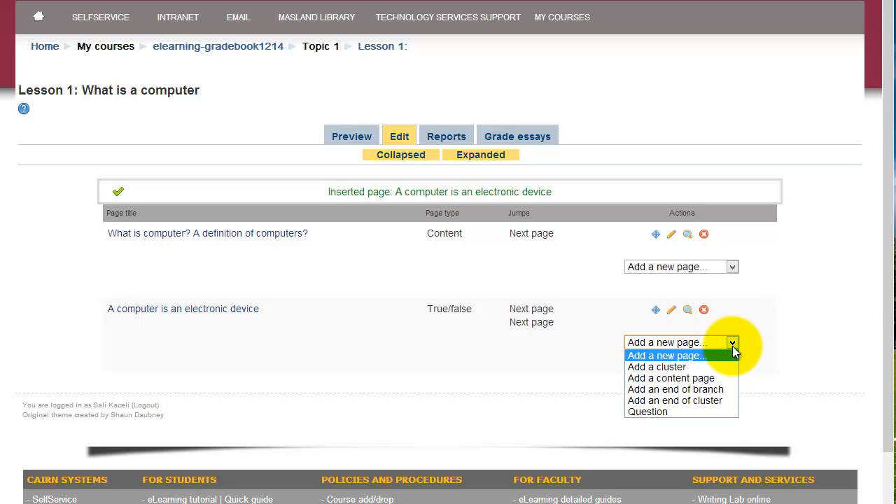
pyautogui.click(682, 382)
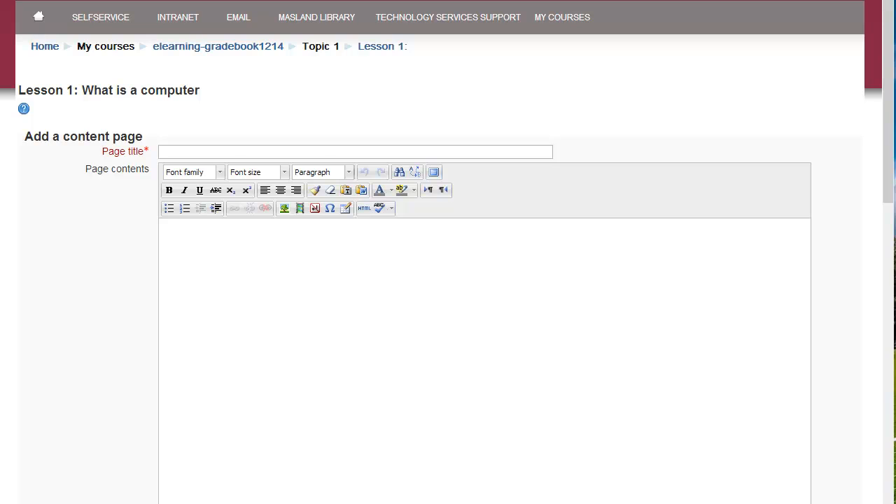
pyautogui.click(215, 151)
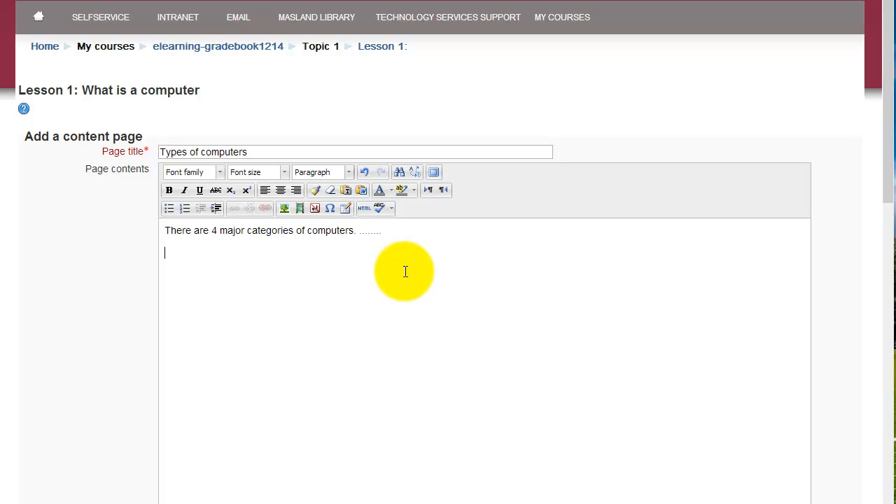
# Add a "Directions." line to the page contents and link the words "Powerpoint file" to the uploaded slide master PowerPoint presentation
pyautogui.press('Return')
pyautogui.write('Directions')
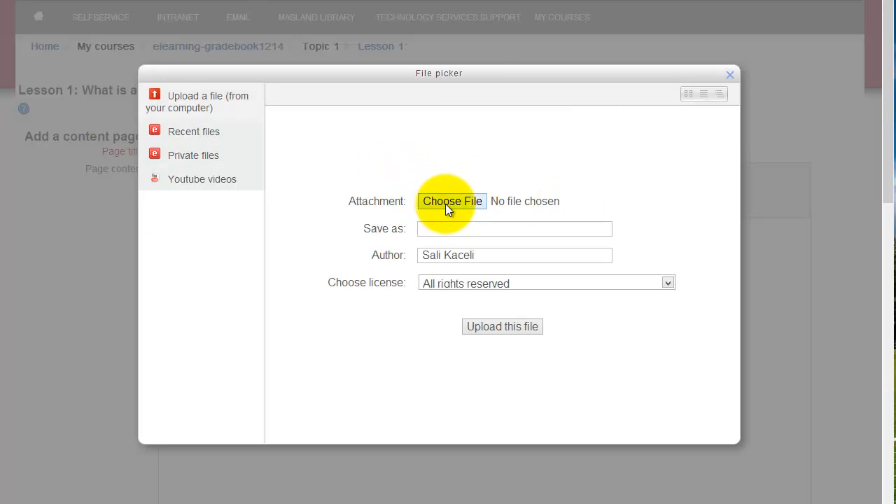
pyautogui.click(445, 204)
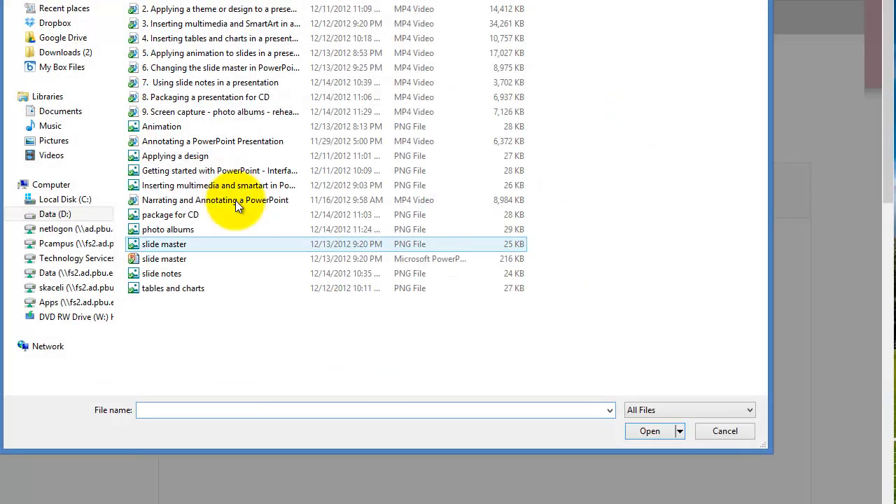
pyautogui.doubleClick(180, 263)
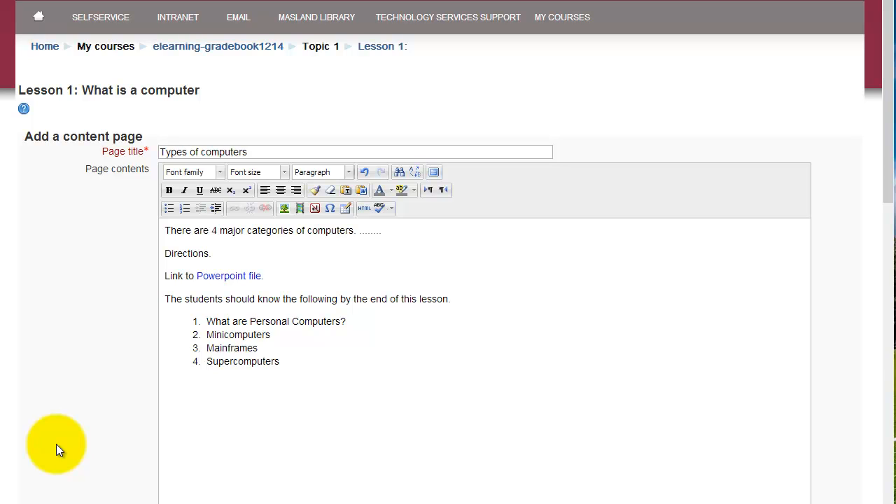
# Go to the instructor's YouTube channel and open the PowerPoint 2010 Concepts video on screen capture, rehearse timings and photo albums
pyautogui.click(167, 446)
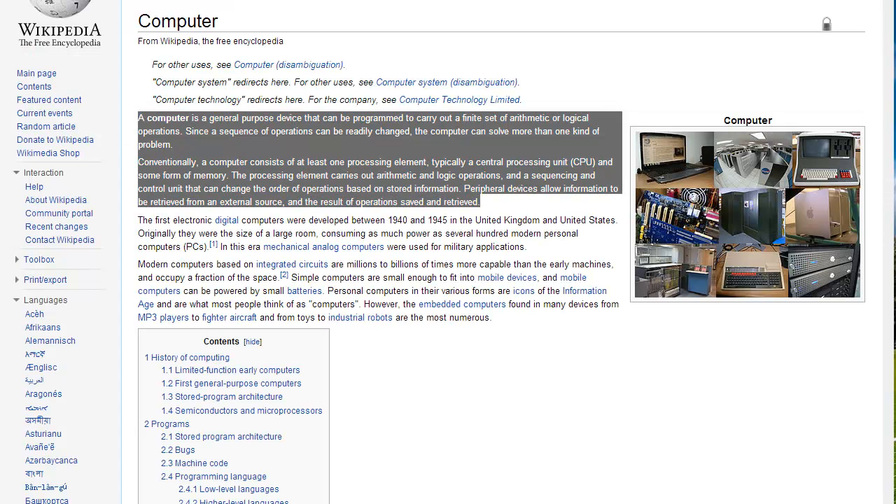
pyautogui.write('youtub.ec')
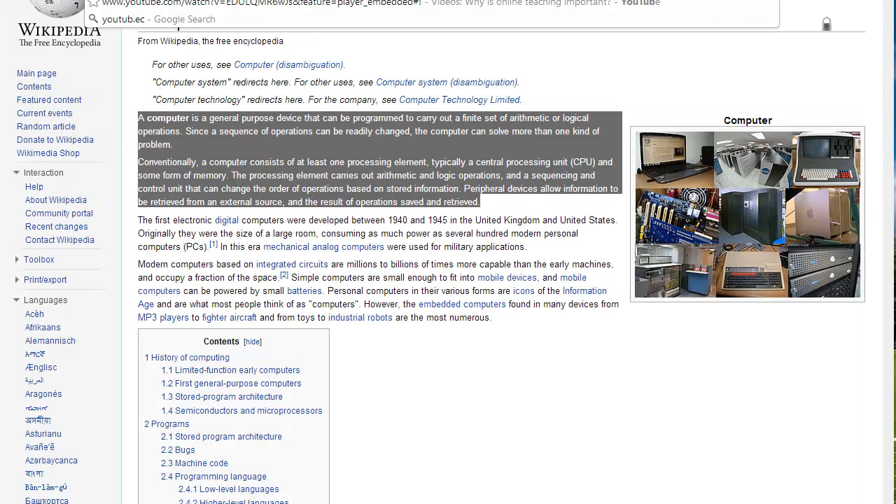
pyautogui.press('BackSpace')
pyautogui.press('BackSpace')
pyautogui.press('BackSpace')
pyautogui.write('e.com/')
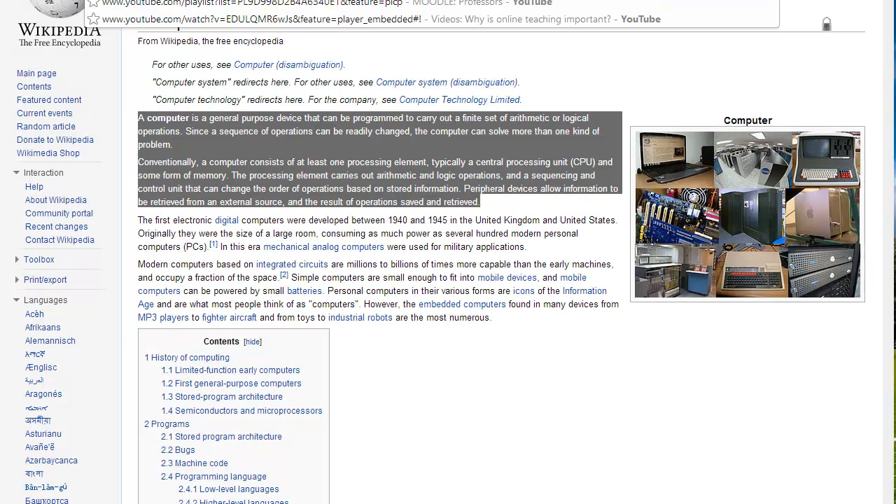
pyautogui.write('v')
pyautogui.press('Return')
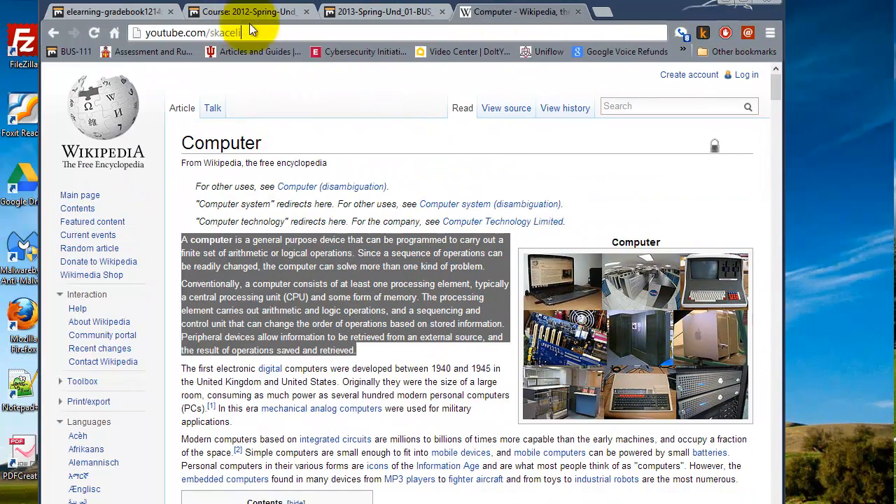
pyautogui.press('Return')
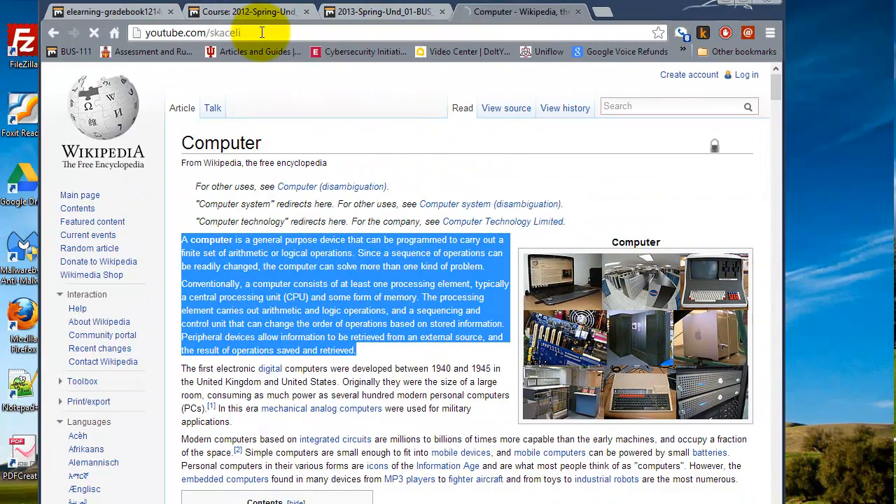
pyautogui.click(102, 378)
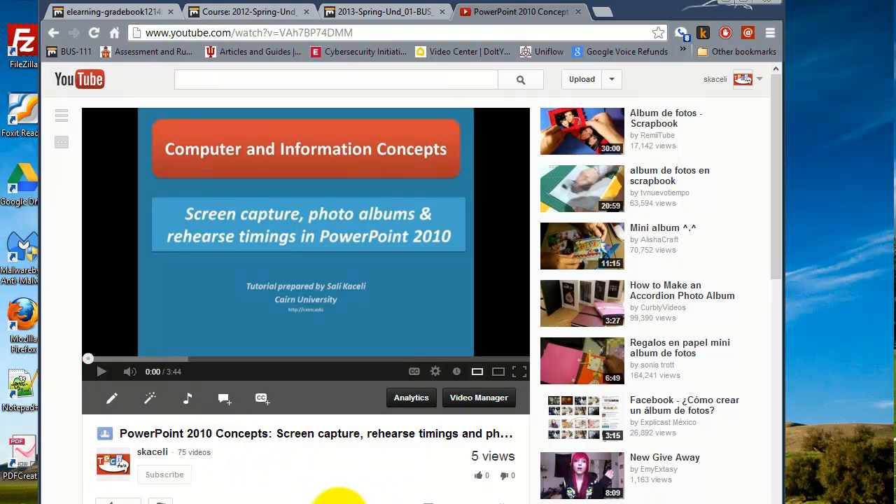
# Get the video's 640 × 360 embed code from YouTube and return to the lesson's "Types of computers" content page
pyautogui.scroll(-1, 329, 499)
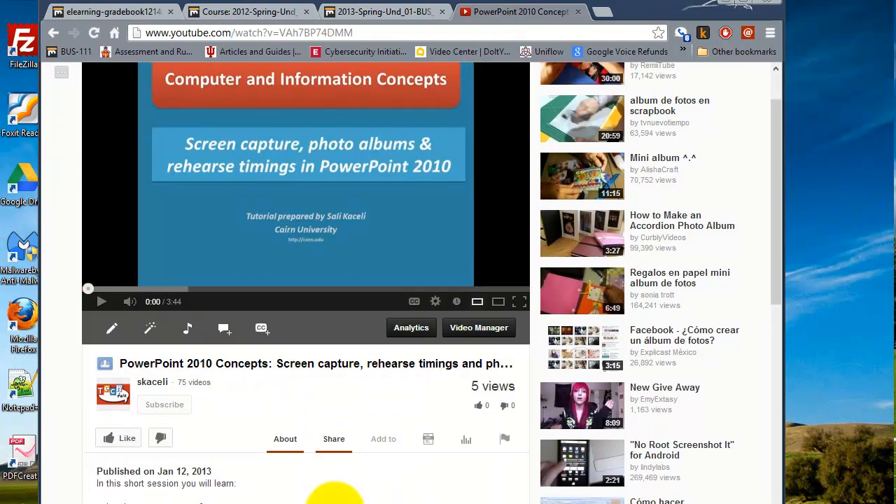
pyautogui.click(336, 447)
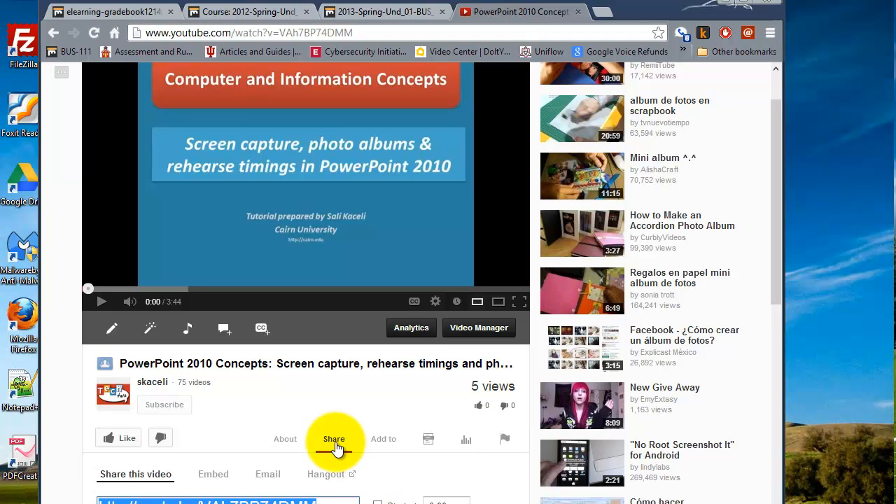
pyautogui.click(214, 480)
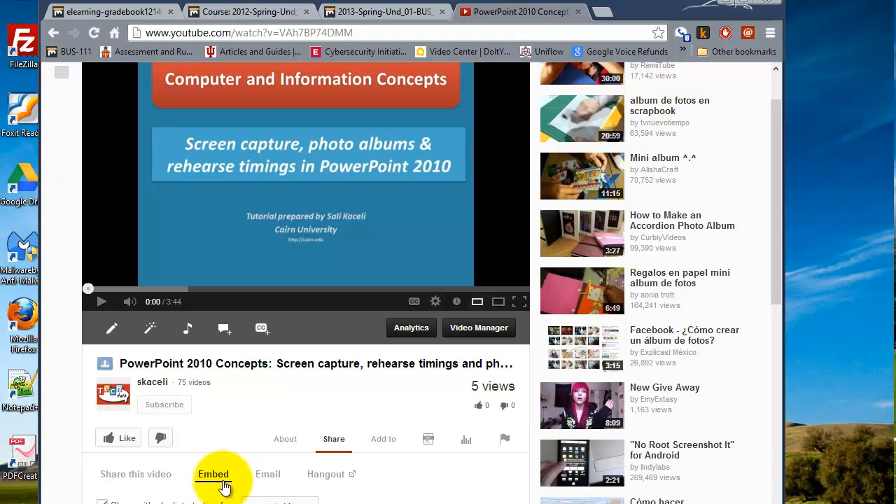
pyautogui.click(222, 481)
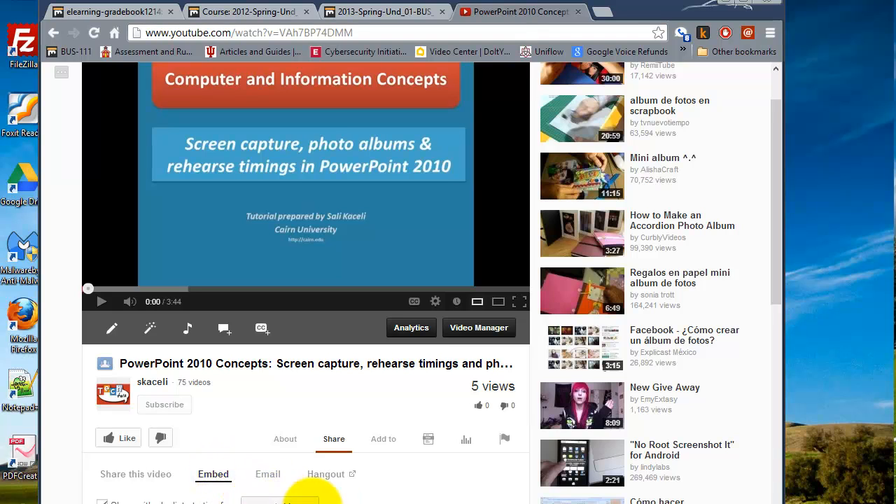
pyautogui.scroll(-2, 300, 490)
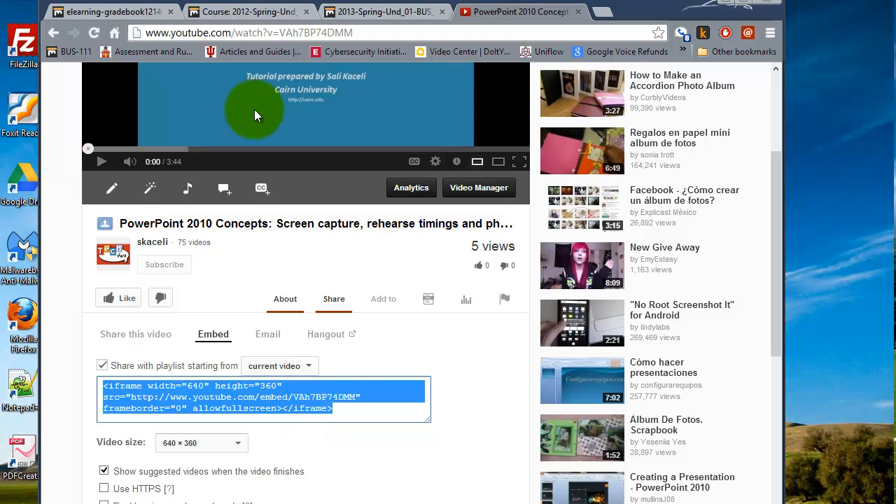
pyautogui.click(112, 12)
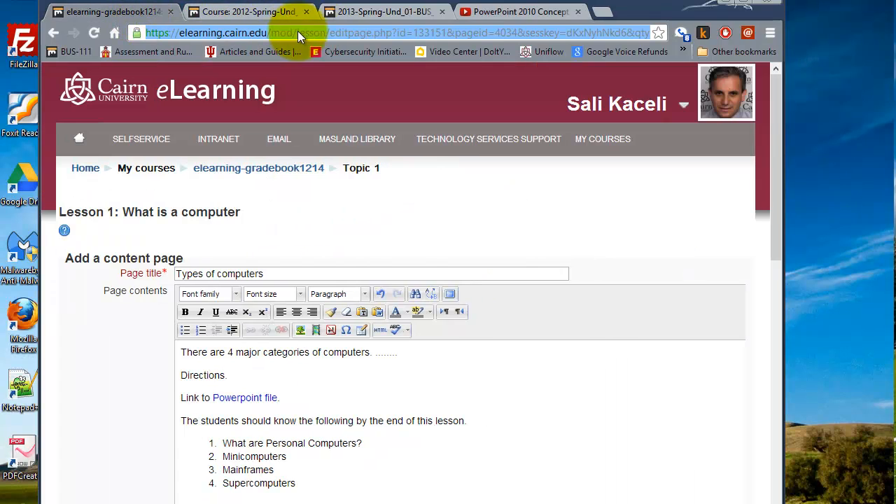
pyautogui.click(200, 394)
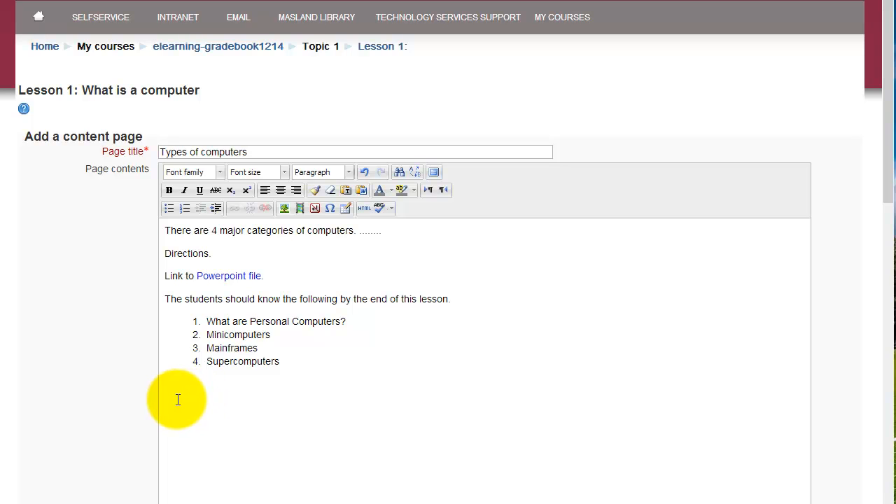
pyautogui.write('<iframe width="640" height="360" src="http://www.youtube.com/embed/VAh7BP74DMM" frameborder="0" allowfullscreen></iframe>')
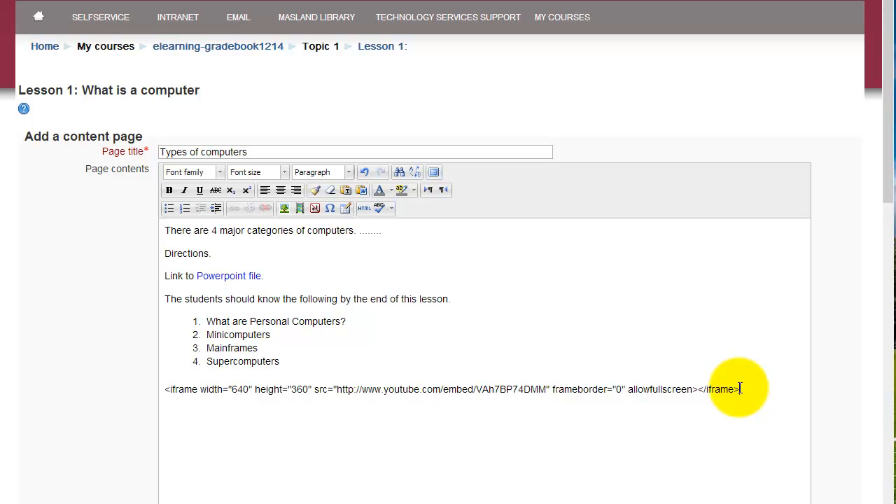
pyautogui.moveTo(766, 404); pyautogui.dragTo(156, 381)
pyautogui.hotkey('ctrl', 'c')
pyautogui.press('Delete')
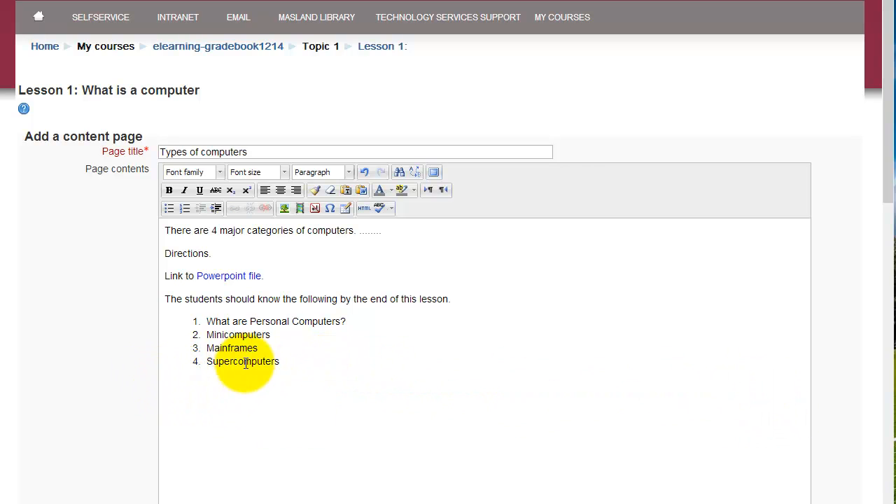
# Embed the YouTube video below the numbered list by adding its iframe code at the end of the page's HTML source
pyautogui.click(365, 208)
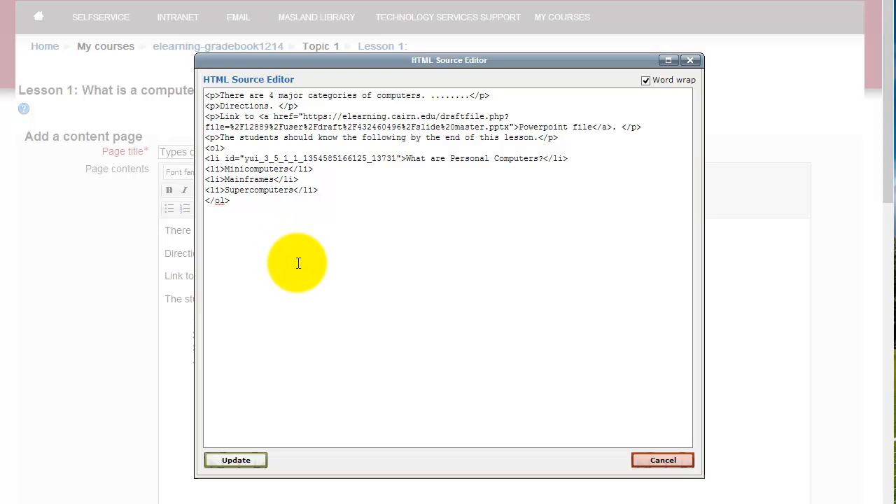
pyautogui.hotkey('ctrl', 'v')
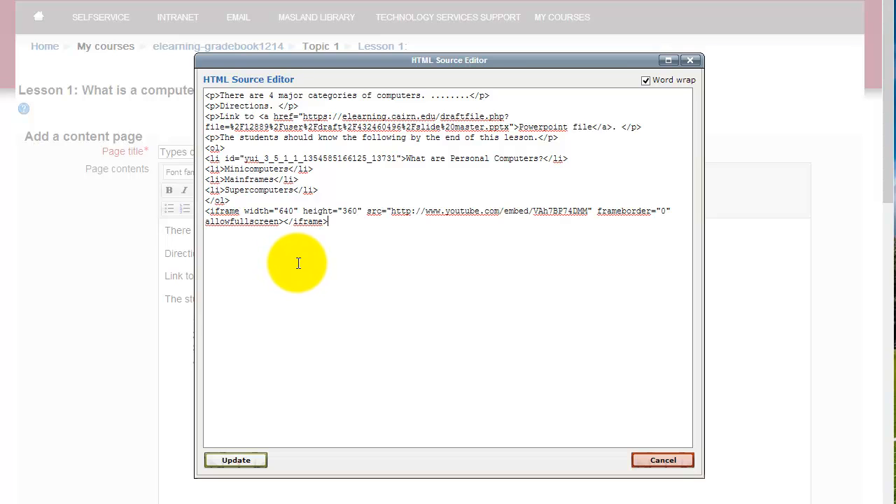
pyautogui.click(254, 465)
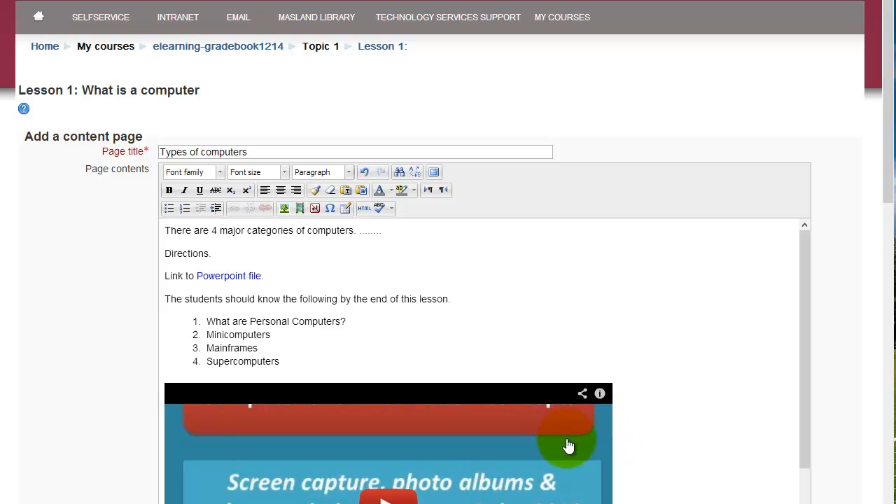
pyautogui.scroll(-1, 546, 438)
pyautogui.scroll(-1, 650, 417)
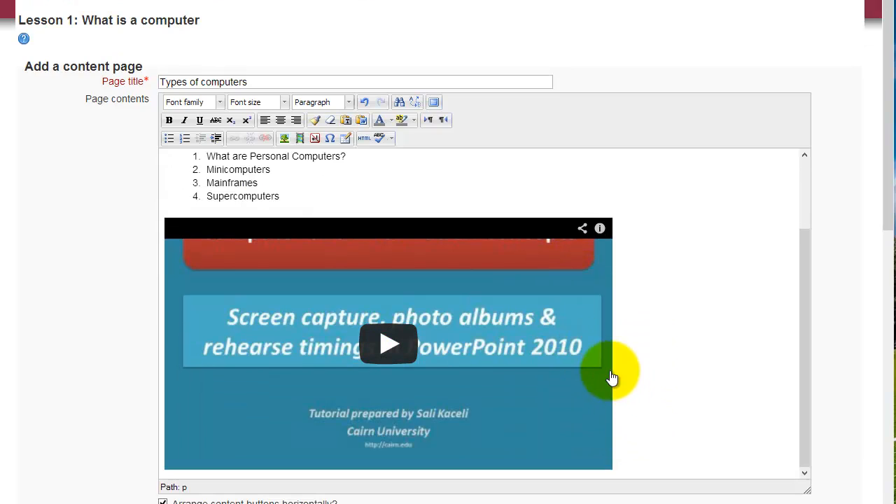
pyautogui.scroll(2, 428, 327)
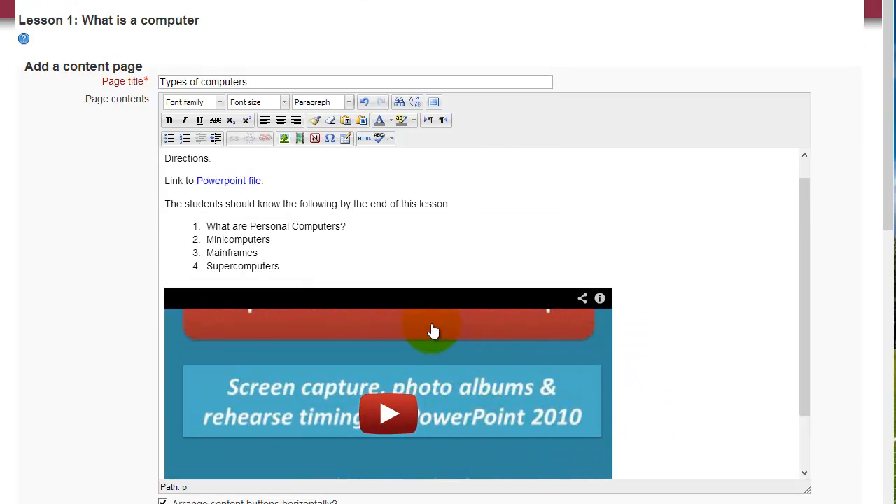
# Resize the embedded video in the HTML source to a width of 850 and a height of 480
pyautogui.click(365, 140)
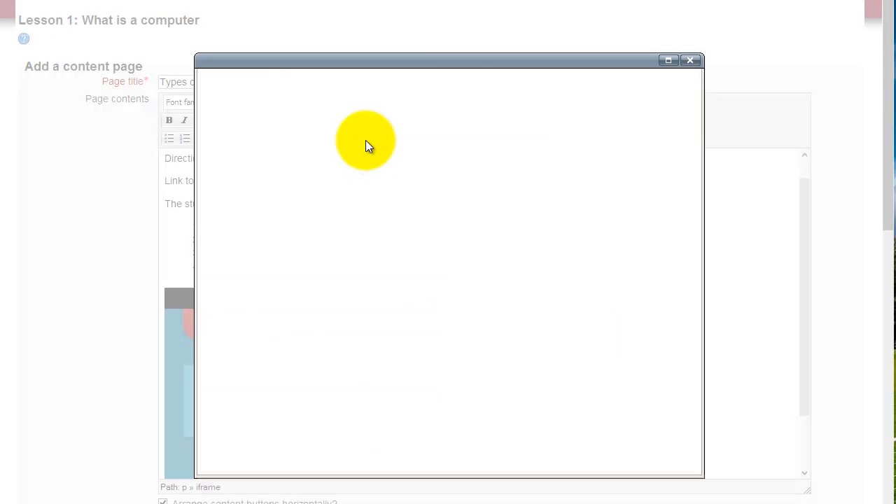
pyautogui.doubleClick(299, 210)
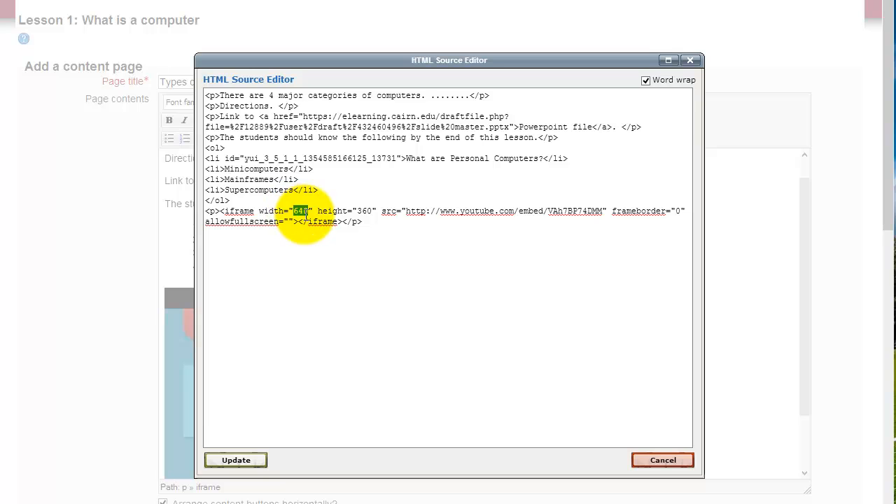
pyautogui.write('850')
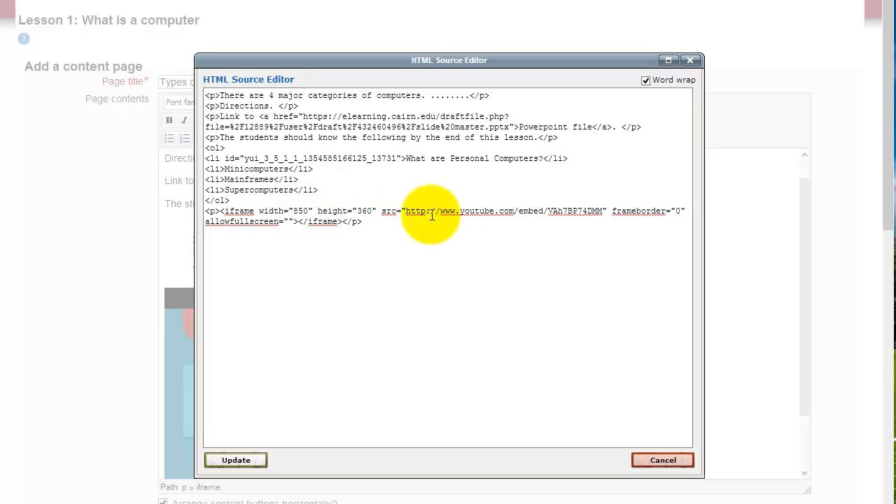
pyautogui.click(375, 211)
pyautogui.press('BackSpace')
pyautogui.press('BackSpace')
pyautogui.press('BackSpace')
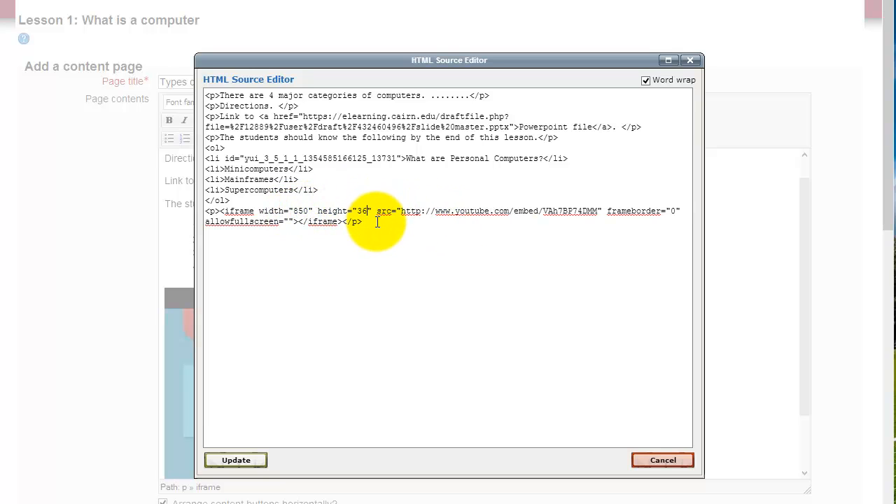
pyautogui.write('480')
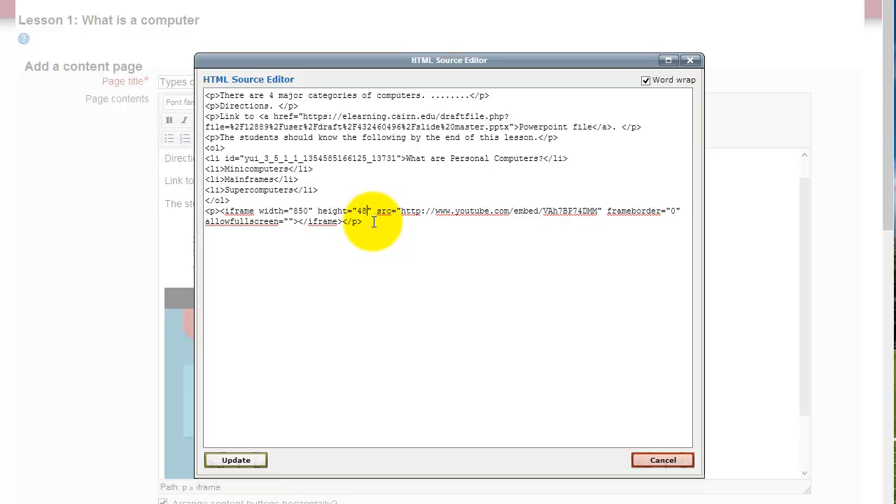
pyautogui.click(256, 460)
pyautogui.scroll(-5, 626, 256)
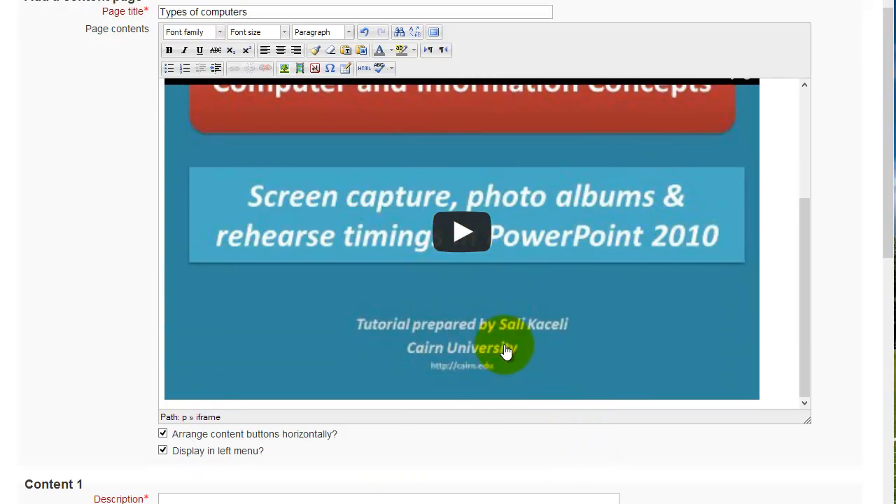
# Enter "Proceed to assessment 2 when ready" as the description of Content 1
pyautogui.click(221, 499)
pyautogui.scroll(3, 329, 254)
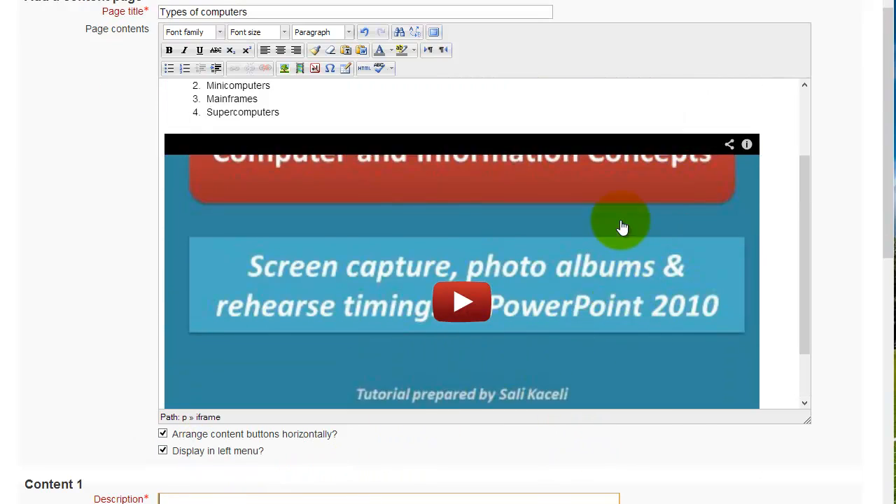
pyautogui.scroll(-5, 530, 220)
pyautogui.scroll(-2, 475, 258)
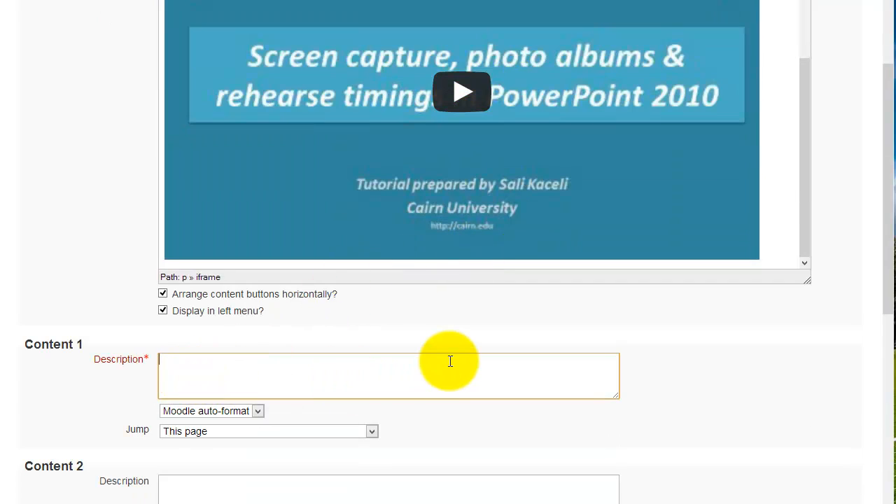
pyautogui.write('o')
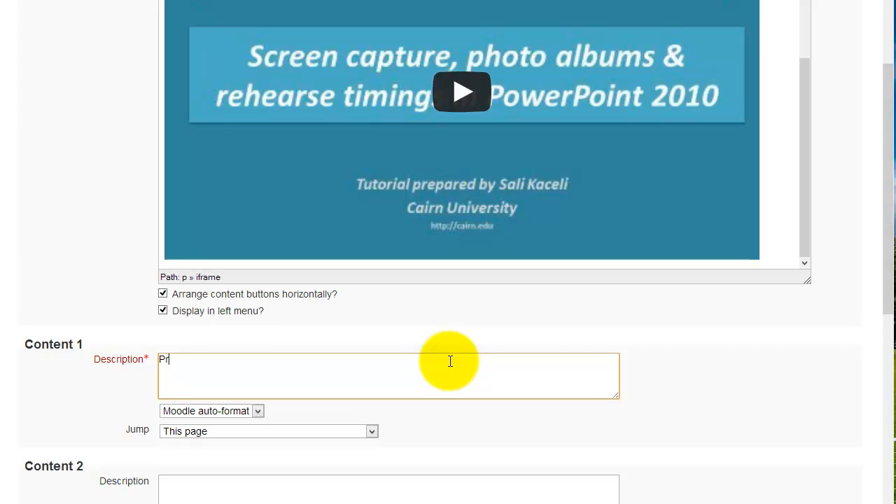
pyautogui.write('oceed to assessment')
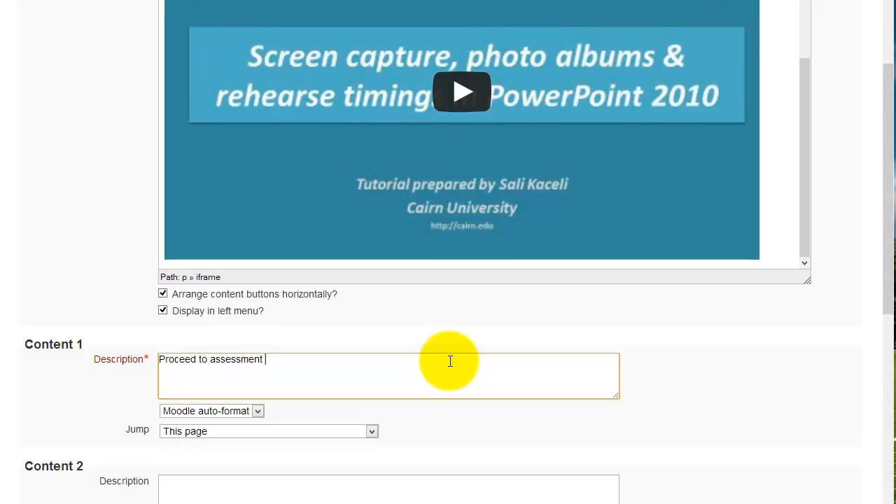
pyautogui.write(' 2 when ready')
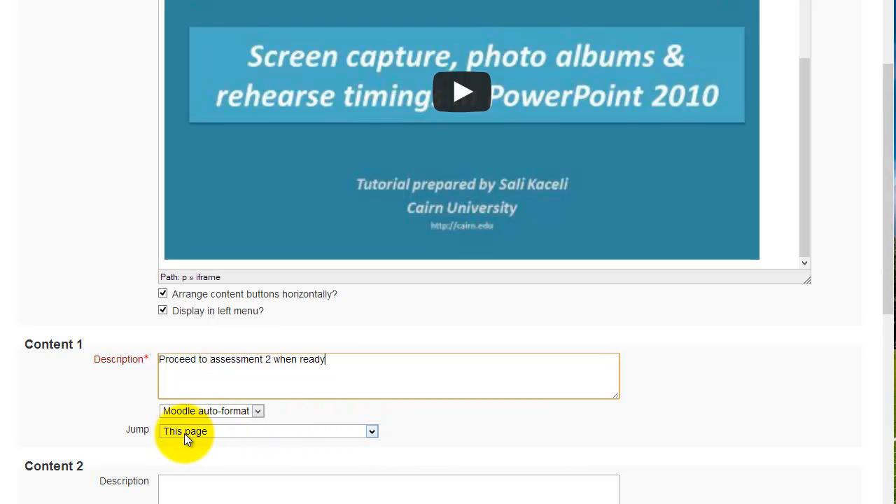
pyautogui.moveTo(340, 360); pyautogui.dragTo(161, 357)
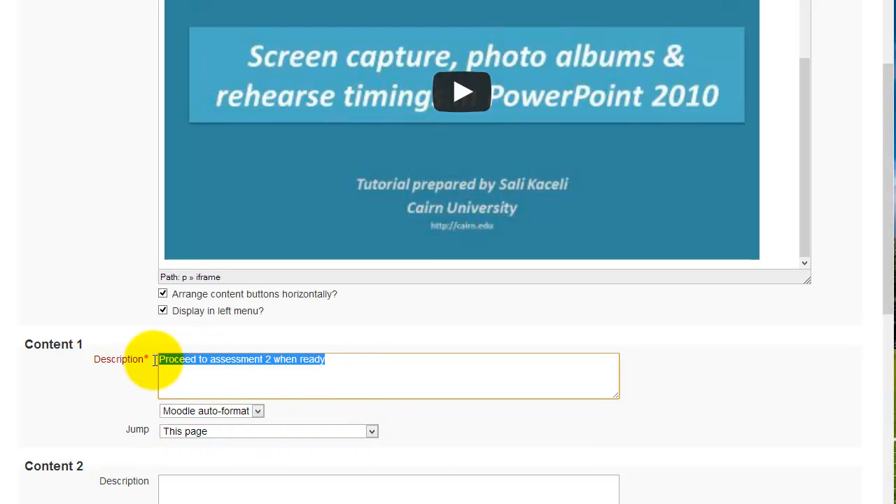
# Set Content 1 to jump to Next page and Content 2, "More buttons here.", to jump to "What is computer? A definition of computers?"
pyautogui.click(224, 430)
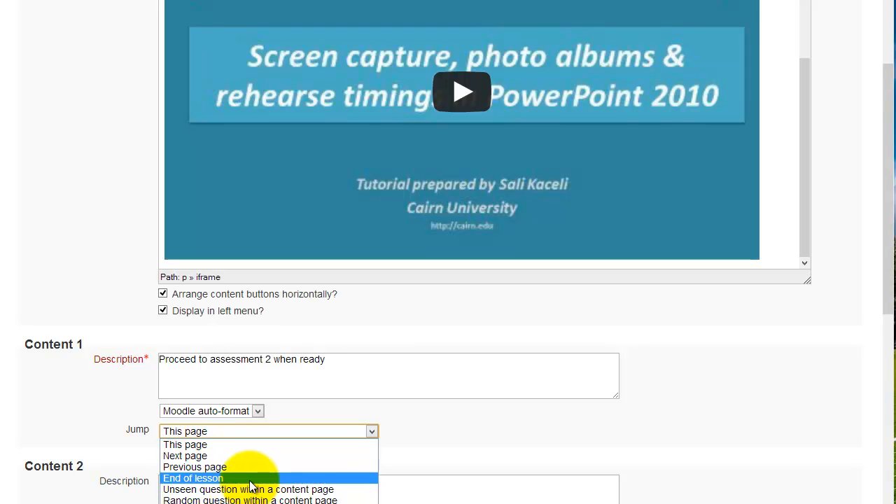
pyautogui.click(266, 456)
pyautogui.scroll(-2, 434, 400)
pyautogui.scroll(-2, 276, 311)
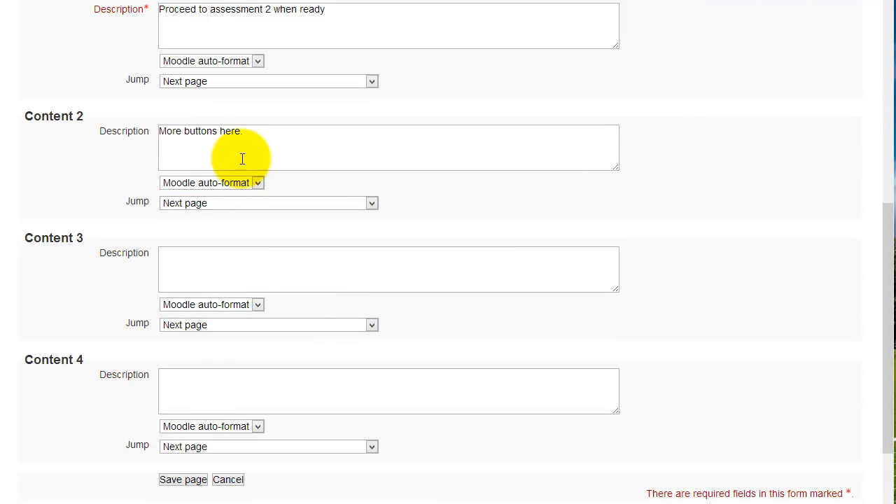
pyautogui.click(266, 203)
pyautogui.click(294, 284)
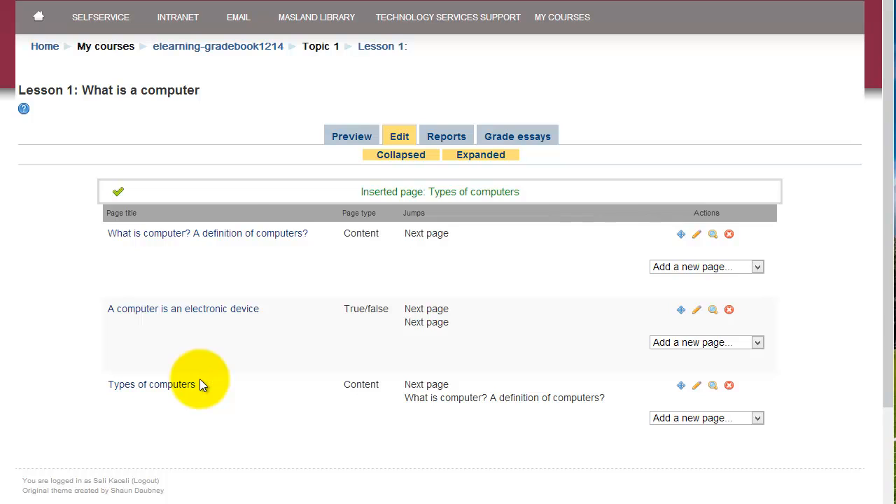
# Open the "Types of computers" page and check its text, numbered list, embedded video, content buttons and jumps
pyautogui.click(199, 379)
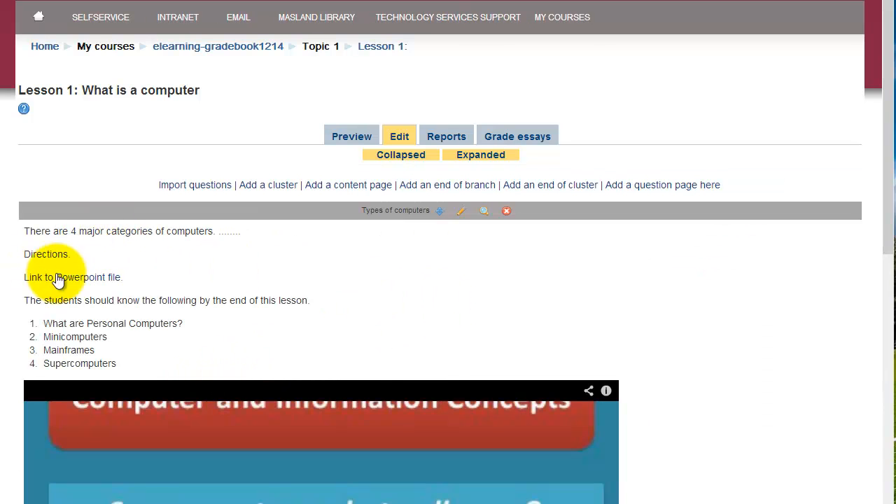
pyautogui.moveTo(116, 364); pyautogui.dragTo(61, 305)
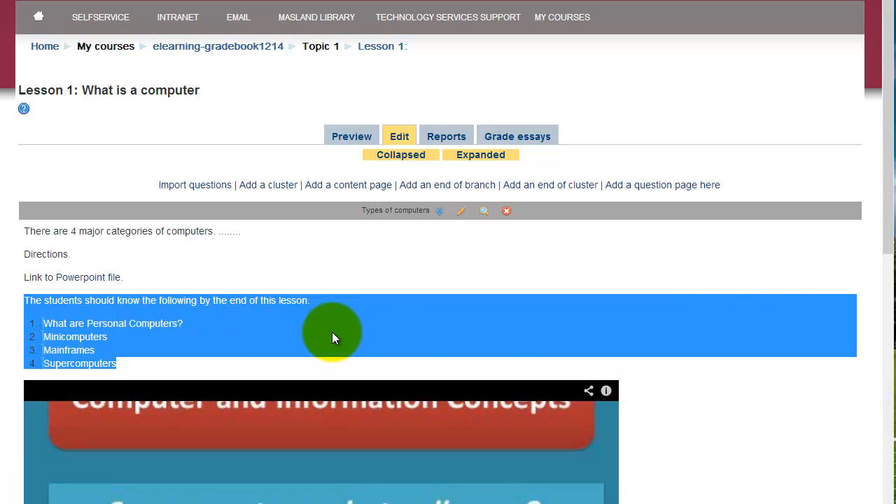
pyautogui.scroll(-2, 332, 337)
pyautogui.scroll(-2, 392, 318)
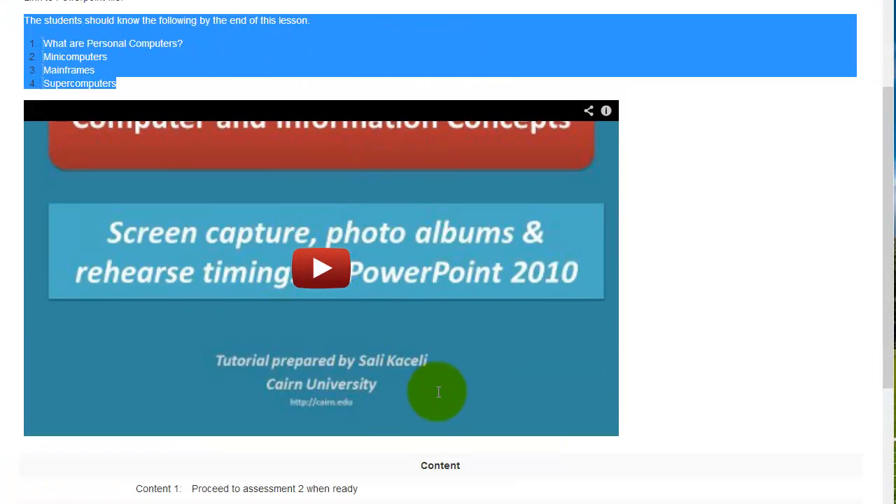
pyautogui.scroll(-2, 441, 392)
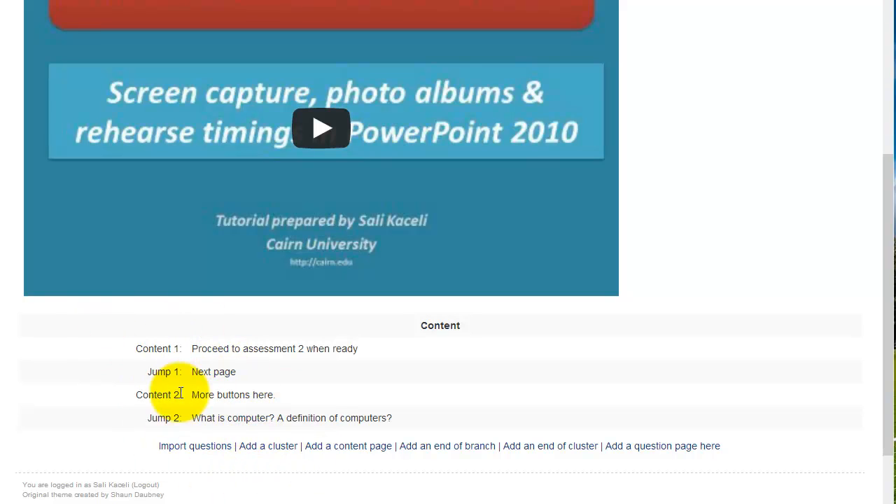
pyautogui.scroll(4, 617, 340)
pyautogui.scroll(2, 619, 349)
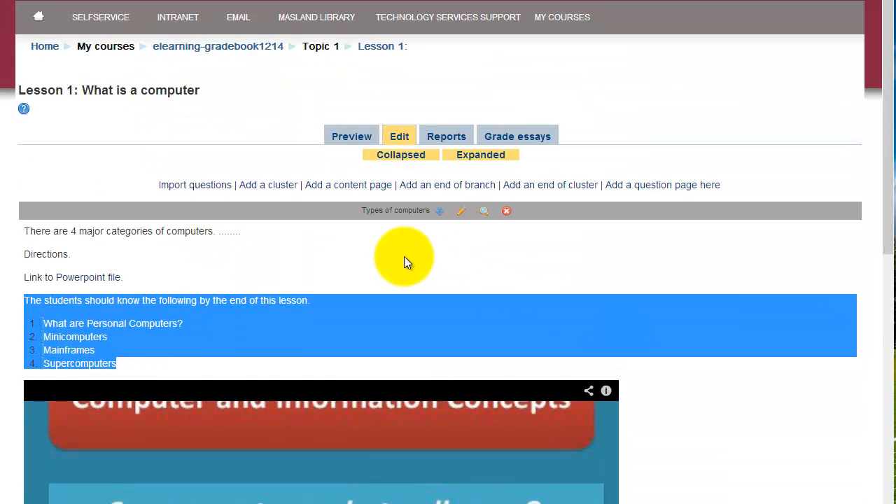
pyautogui.click(405, 257)
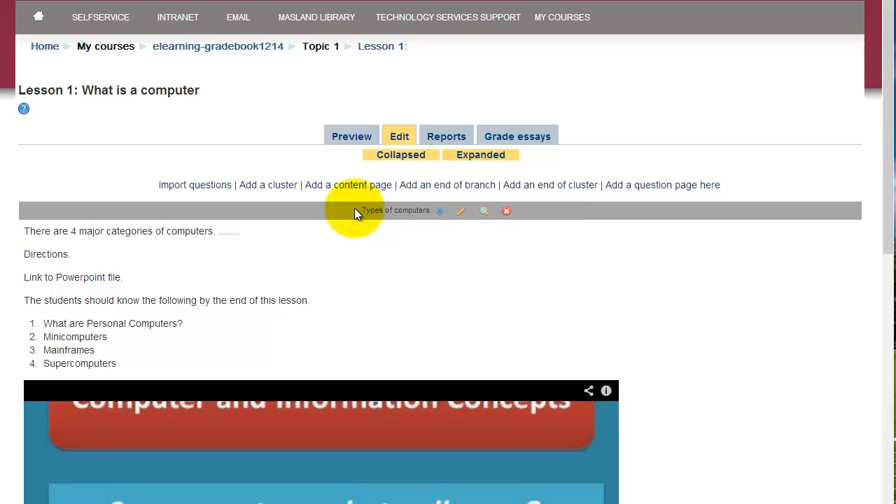
# Preview the lesson and look through its first page down to the button leading to the next page
pyautogui.click(346, 139)
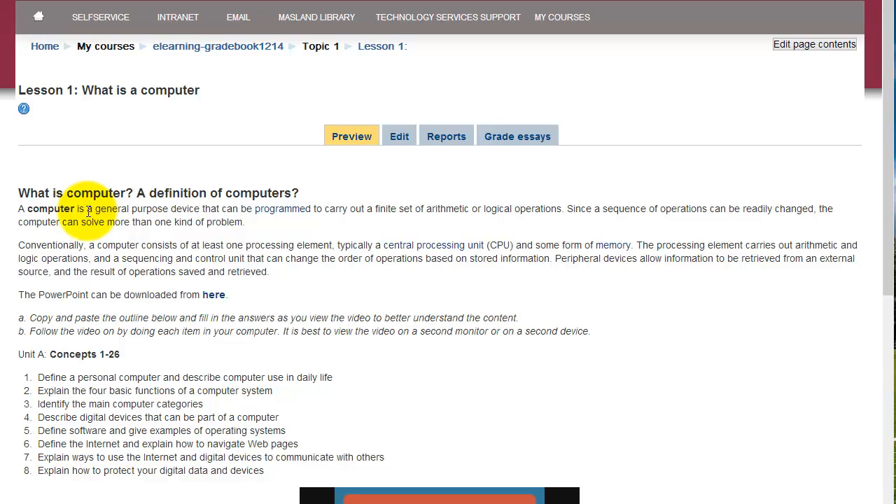
pyautogui.scroll(-2, 83, 210)
pyautogui.scroll(-3, 117, 203)
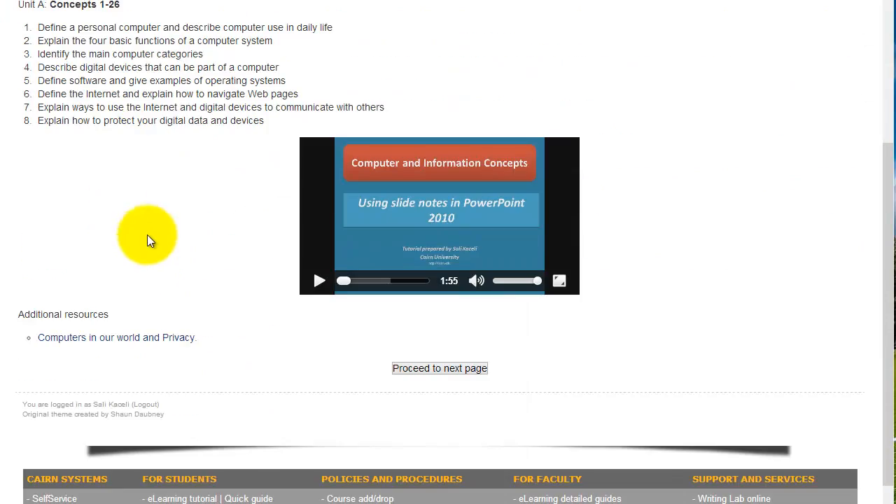
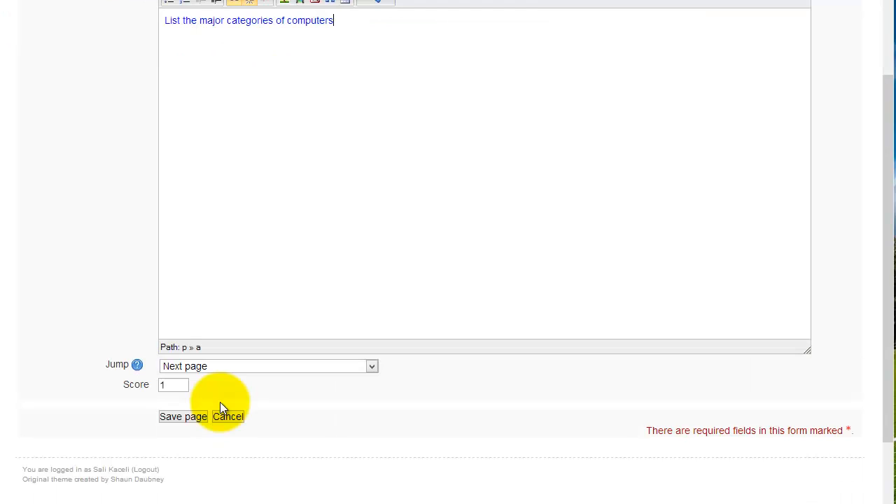
# Set the score of the "List the major categories of computers" question to 5 and save the page
pyautogui.doubleClick(175, 385)
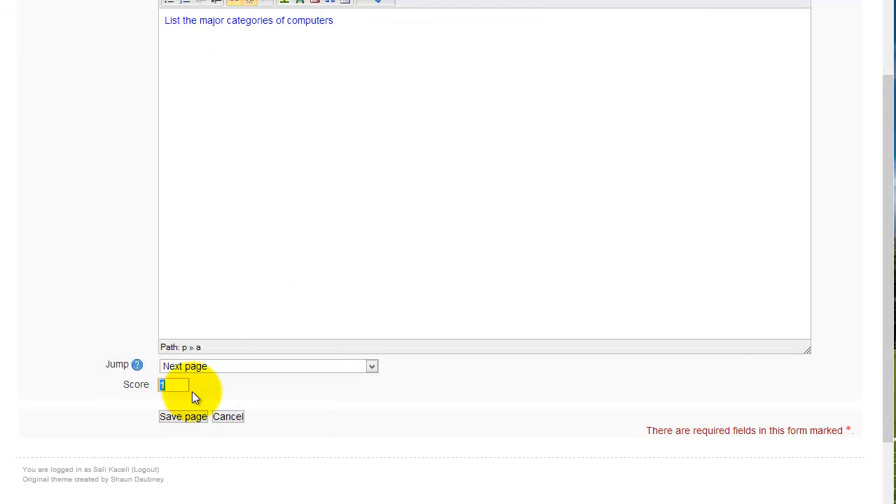
pyautogui.write('5')
pyautogui.click(192, 419)
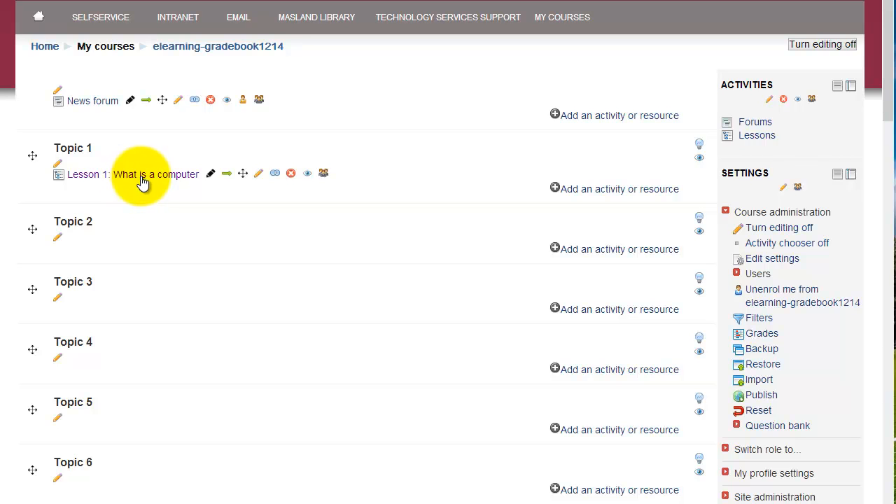
# Open "Lesson 1: What is a computer" from Topic 1, review its first page and open the lesson's reports
pyautogui.click(142, 177)
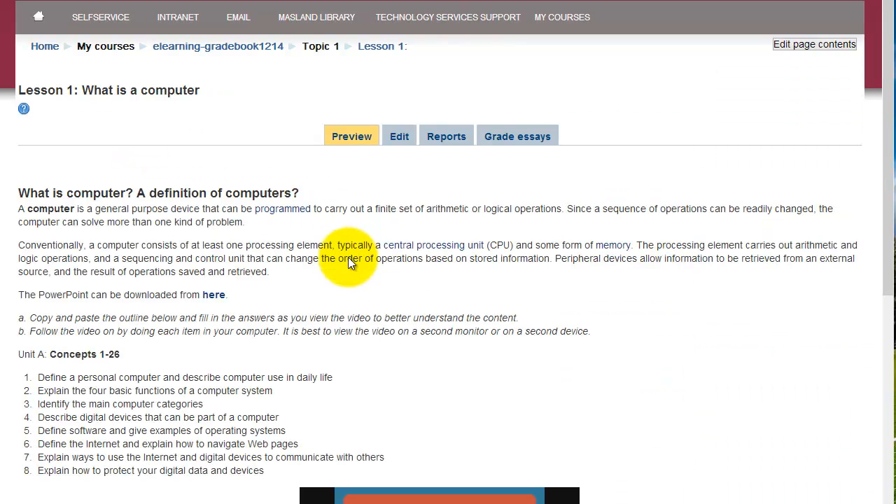
pyautogui.scroll(-5, 395, 321)
pyautogui.scroll(-1, 386, 330)
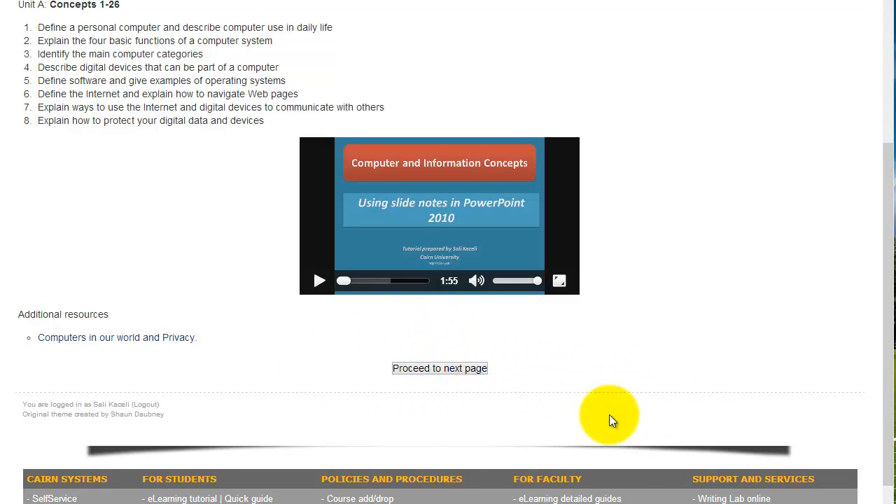
pyautogui.scroll(3, 801, 346)
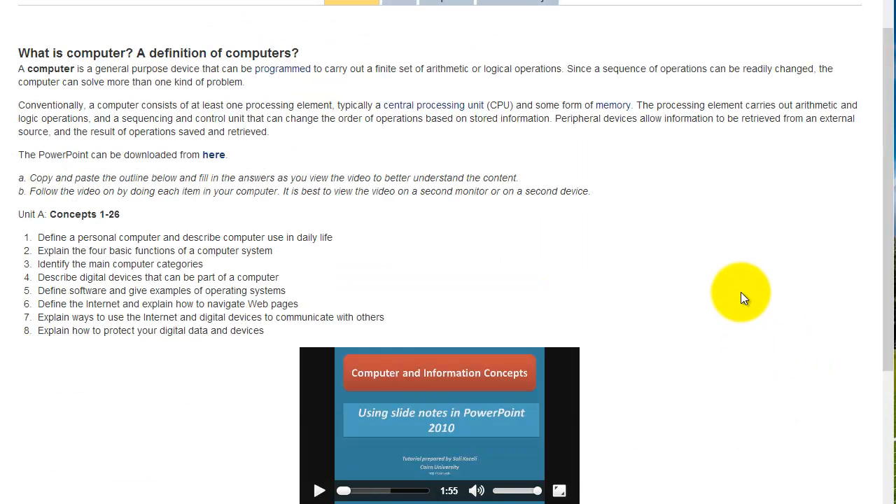
pyautogui.scroll(1, 739, 291)
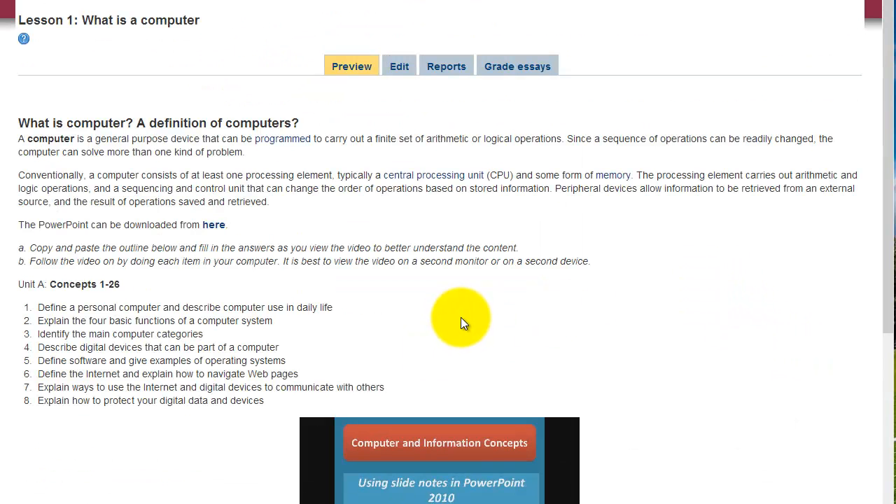
pyautogui.click(443, 66)
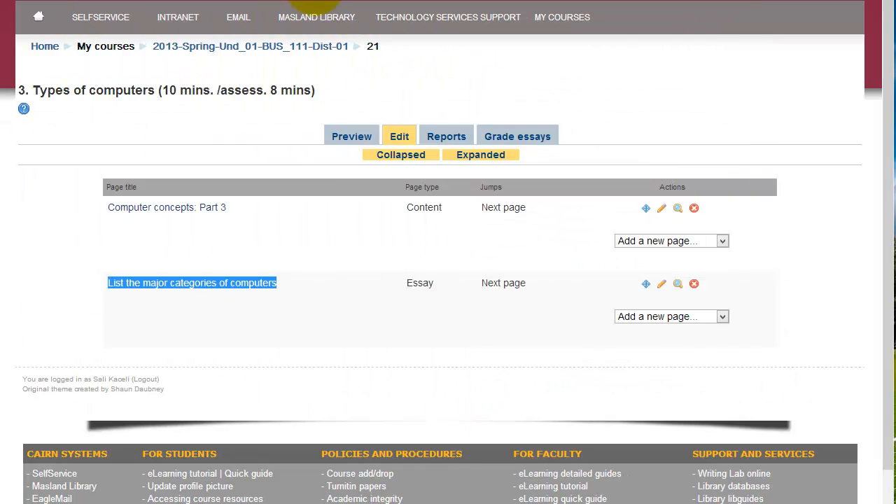
# Preview the BUS 111 lesson "3. Types of computers" and examine its study tips, objectives, embedded video and assessment button
pyautogui.click(314, 252)
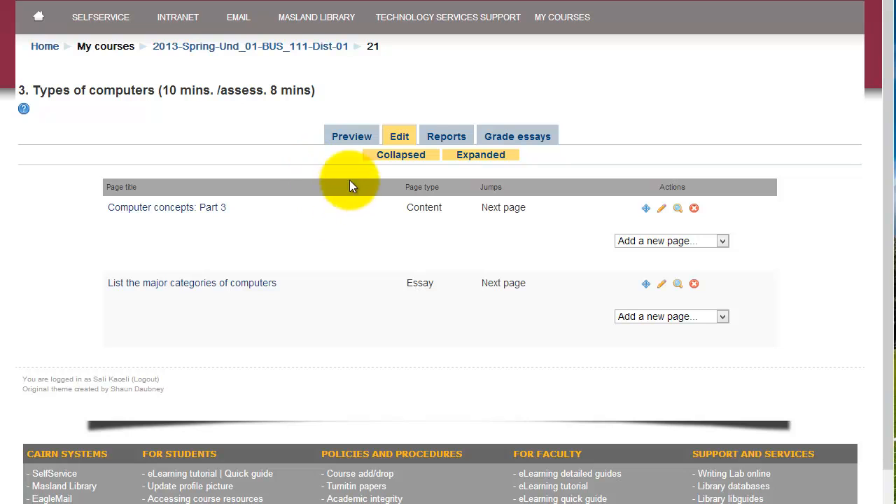
pyautogui.click(350, 138)
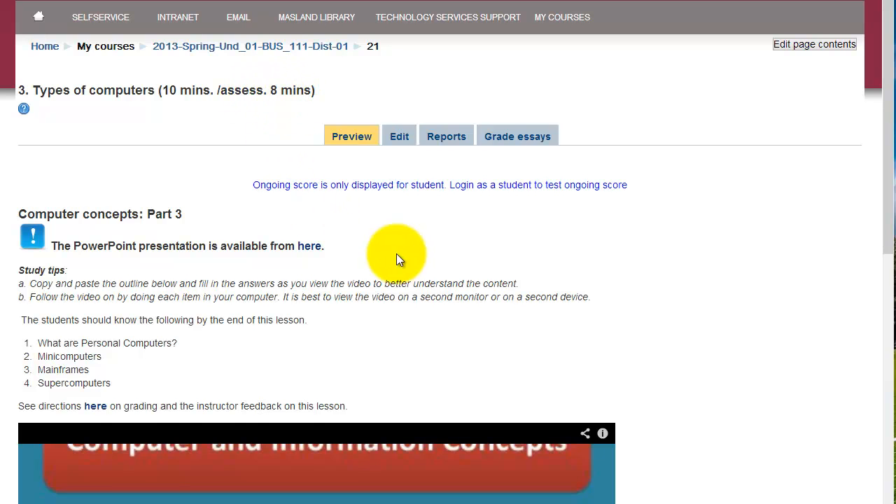
pyautogui.scroll(-1, 402, 277)
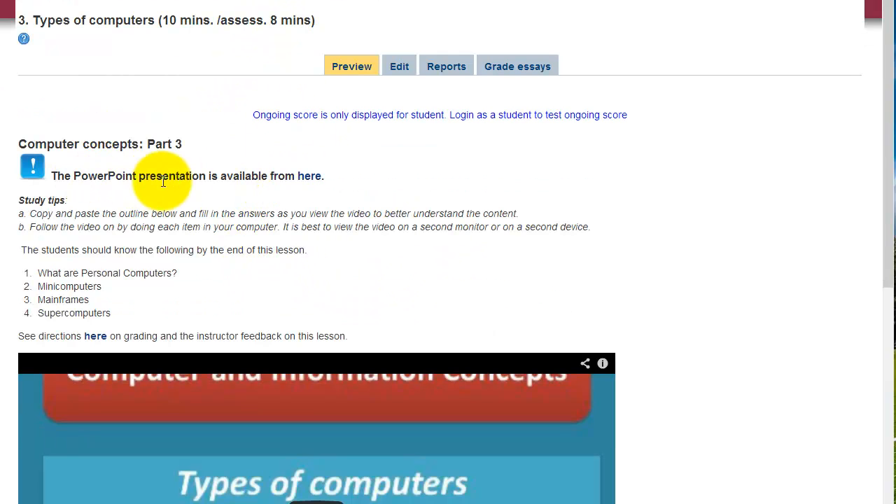
pyautogui.moveTo(75, 213); pyautogui.dragTo(82, 227)
pyautogui.moveTo(98, 270); pyautogui.dragTo(149, 310)
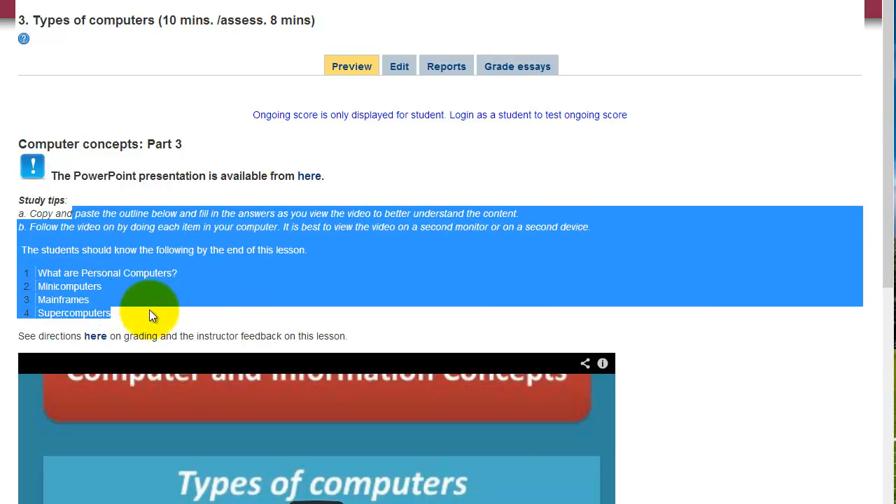
pyautogui.scroll(-3, 514, 372)
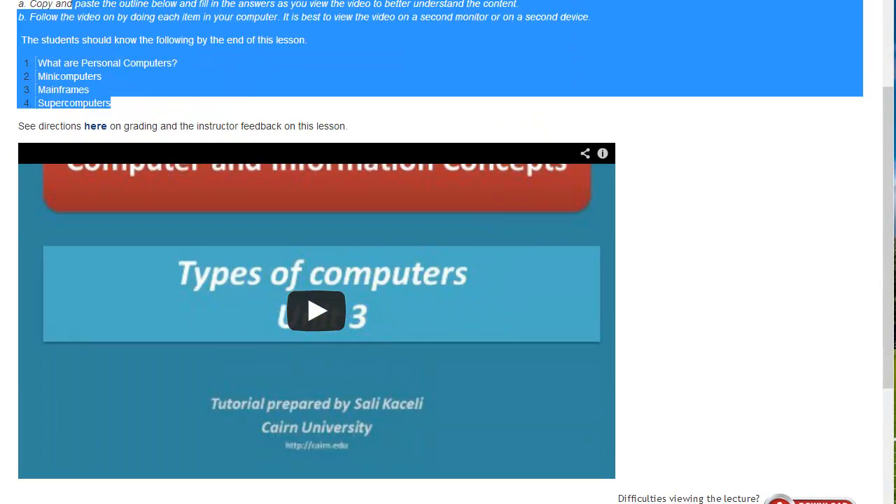
pyautogui.scroll(-2, 505, 489)
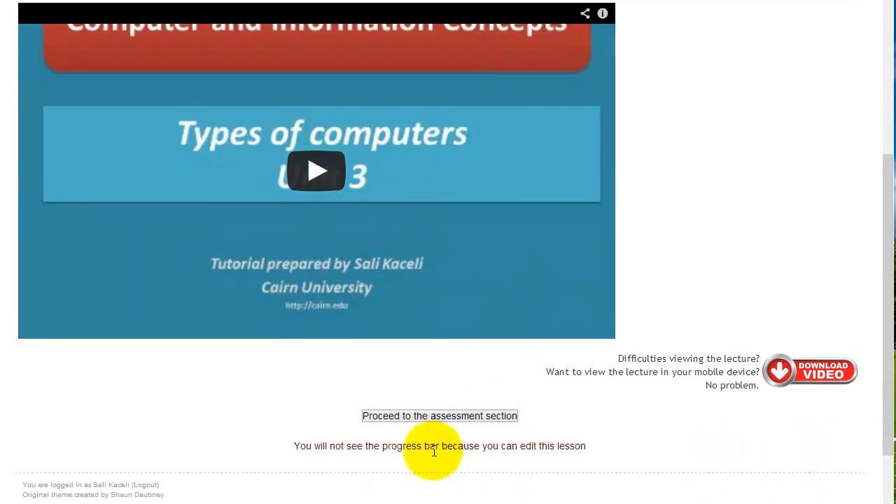
pyautogui.scroll(6, 642, 246)
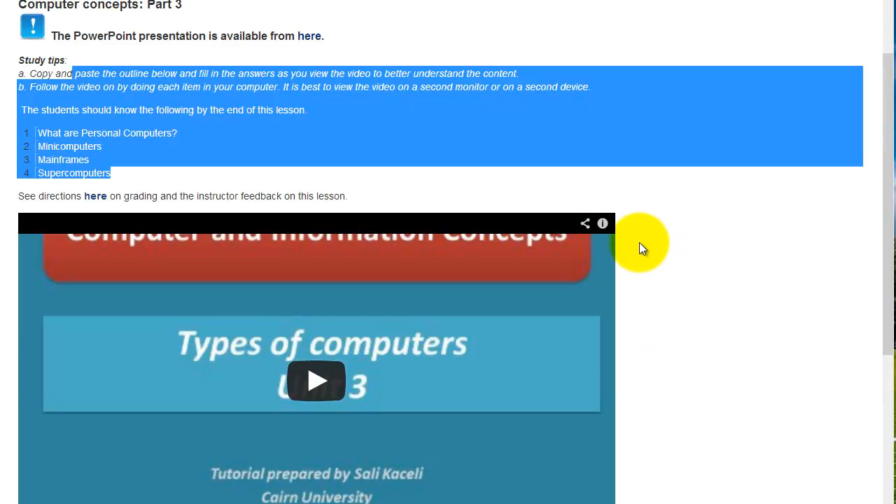
pyautogui.click(623, 253)
# Open the "Types of computers" lesson's reports and examine the students' attempt times, high scores and overall lesson statistics
pyautogui.click(443, 140)
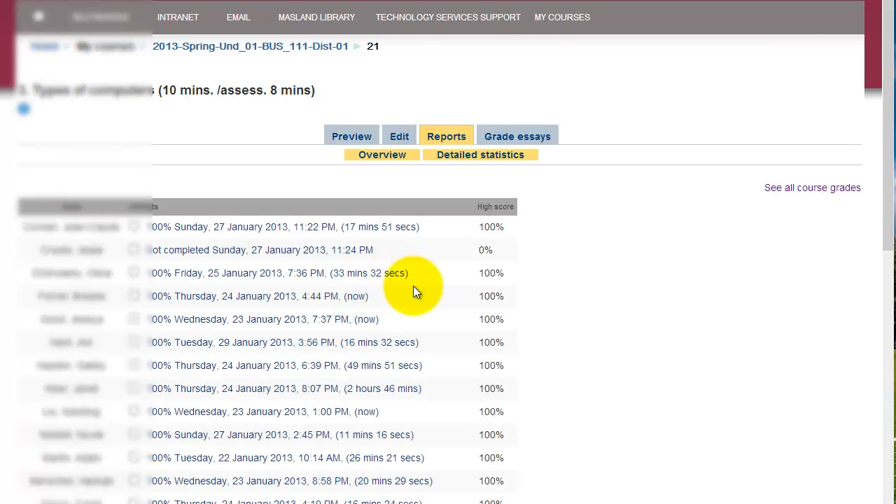
pyautogui.scroll(-3, 300, 280)
pyautogui.scroll(-3, 280, 262)
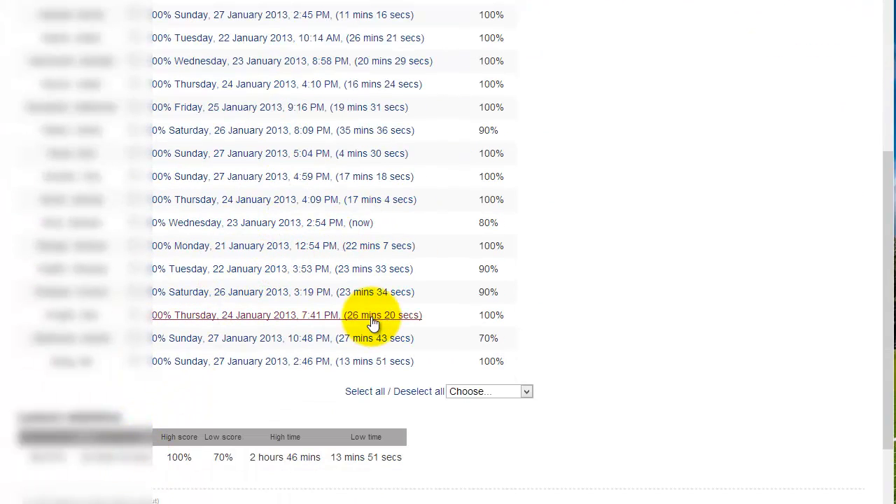
pyautogui.scroll(4, 371, 259)
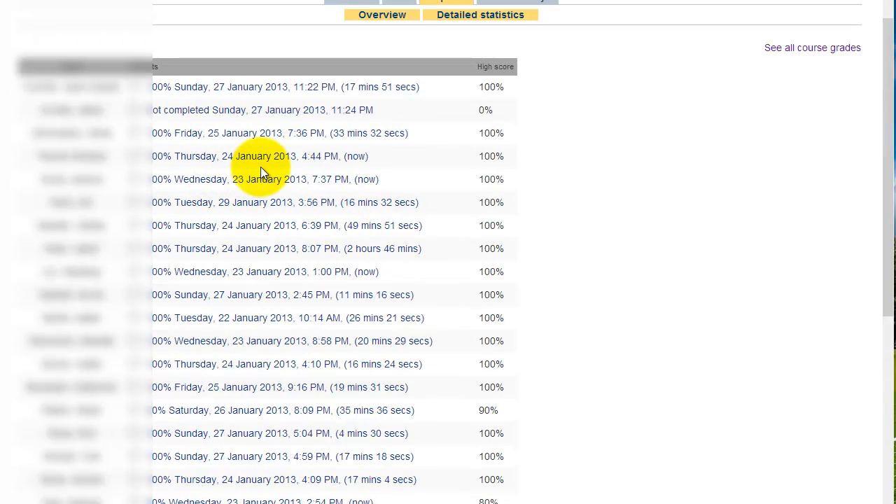
pyautogui.scroll(-2, 269, 318)
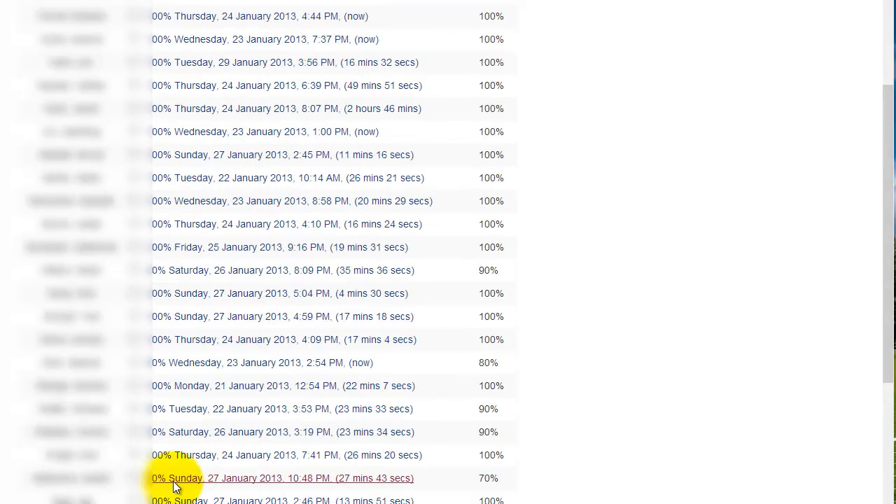
pyautogui.scroll(-1, 170, 481)
pyautogui.scroll(-2, 133, 499)
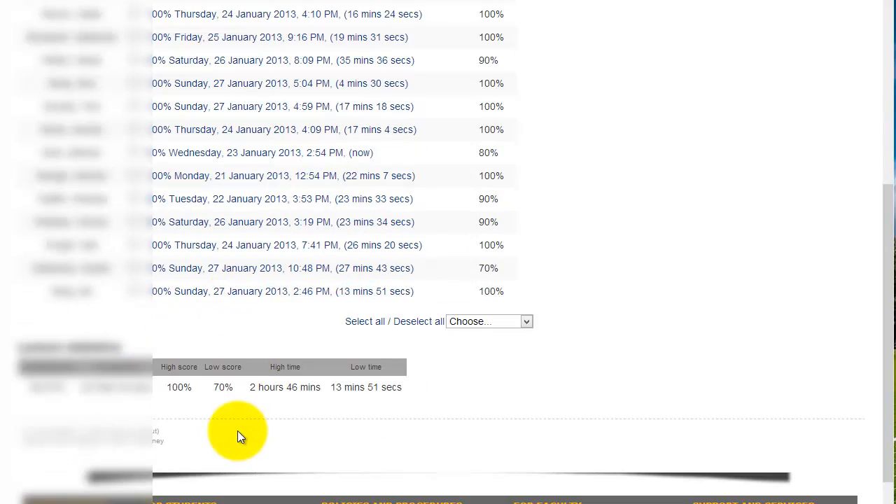
pyautogui.moveTo(176, 390); pyautogui.dragTo(82, 383)
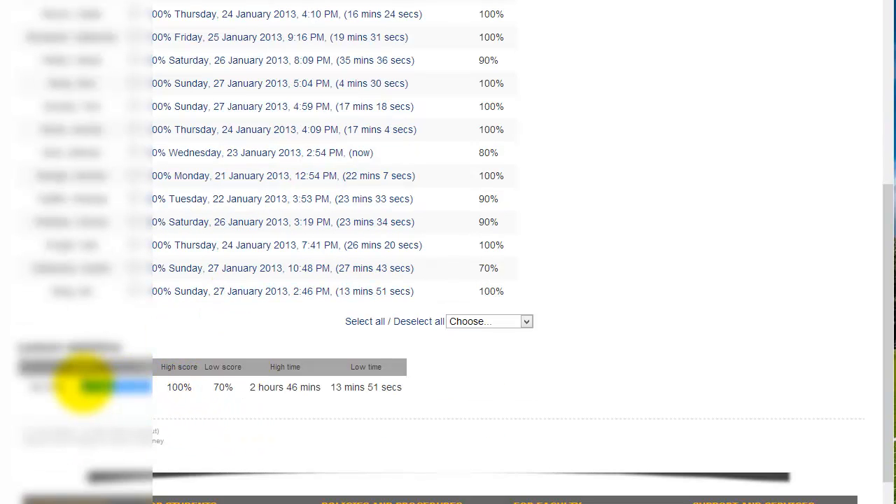
pyautogui.scroll(7, 643, 255)
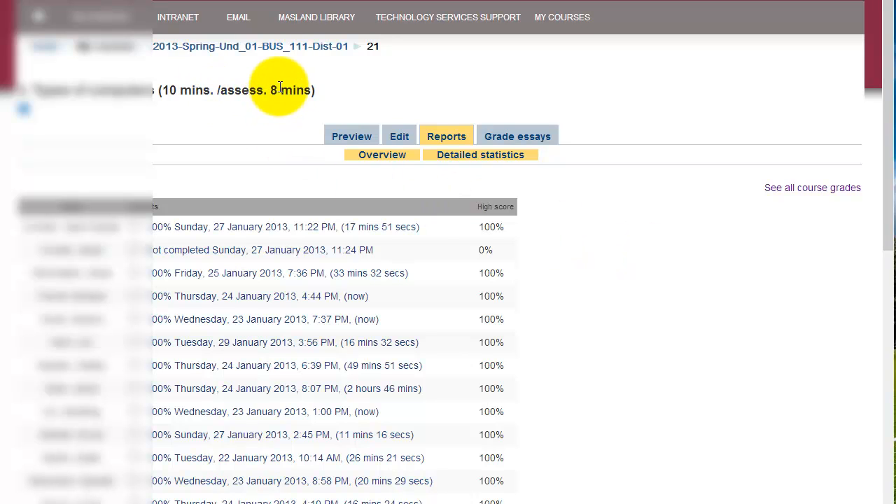
pyautogui.moveTo(310, 91); pyautogui.dragTo(160, 90)
pyautogui.click(584, 238)
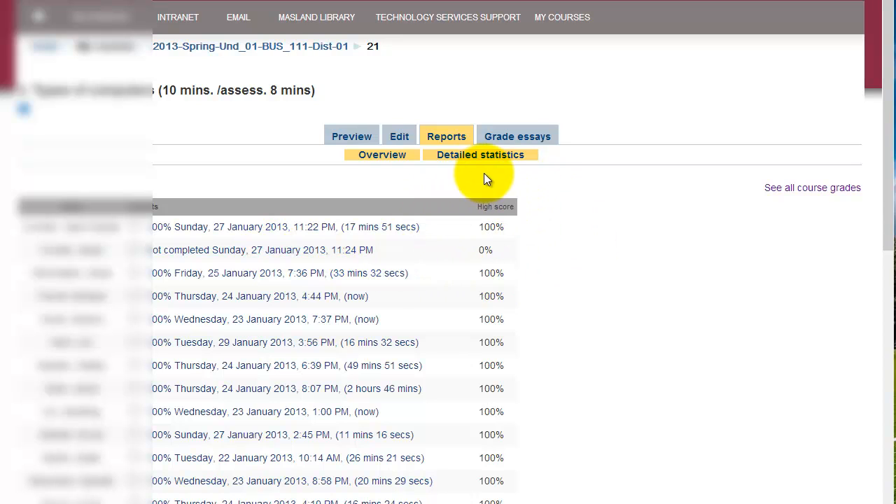
# Open the lesson's essay grading list and examine one student's "List the major categories of computers" response, the instructor comments and the essay score
pyautogui.click(518, 138)
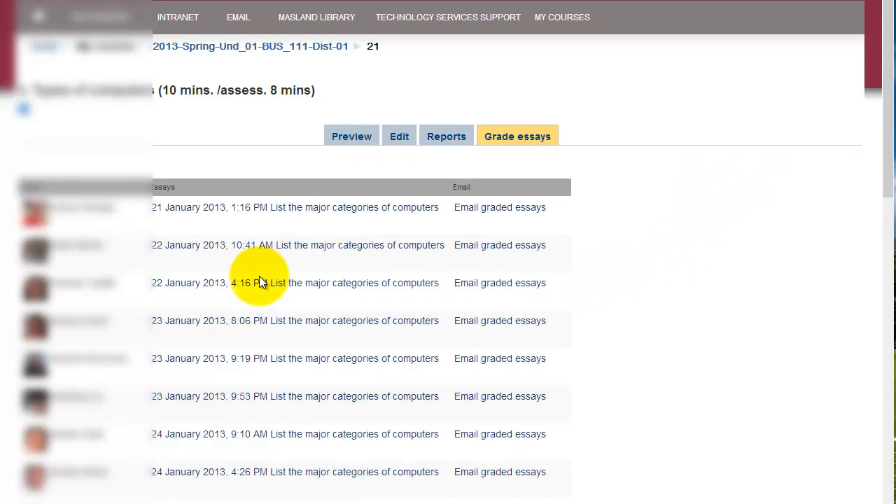
pyautogui.scroll(-4, 259, 281)
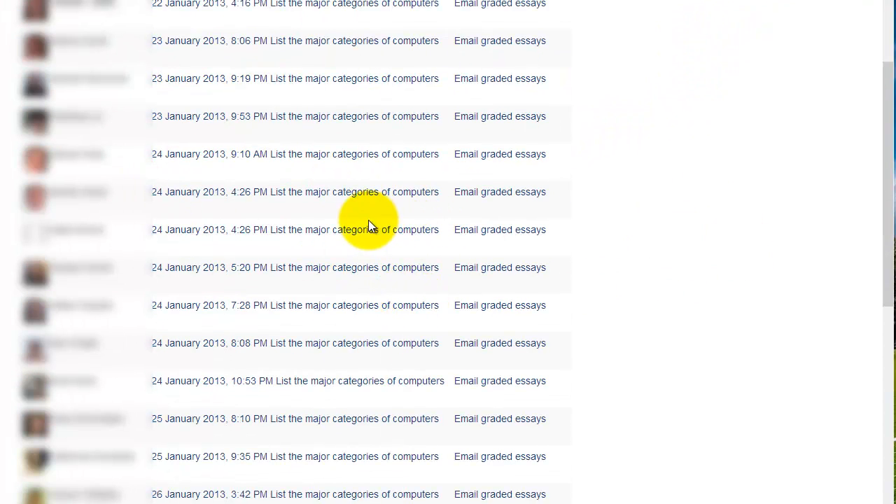
pyautogui.click(369, 228)
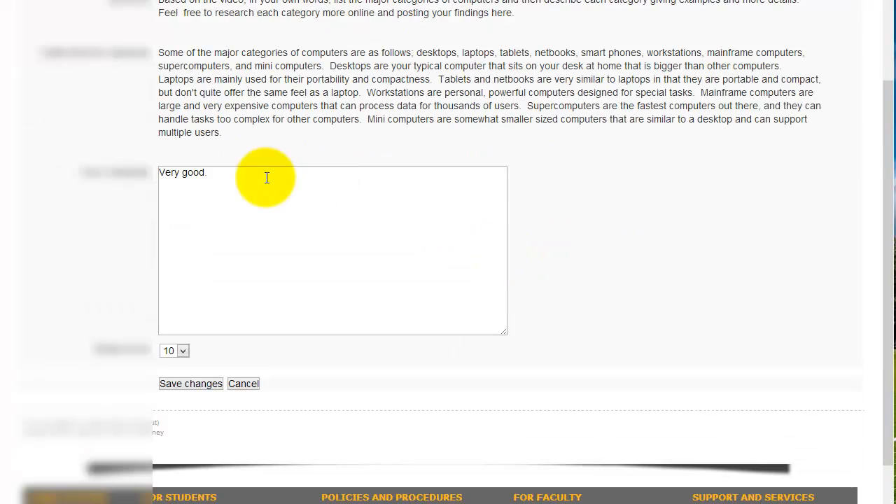
pyautogui.scroll(1, 267, 178)
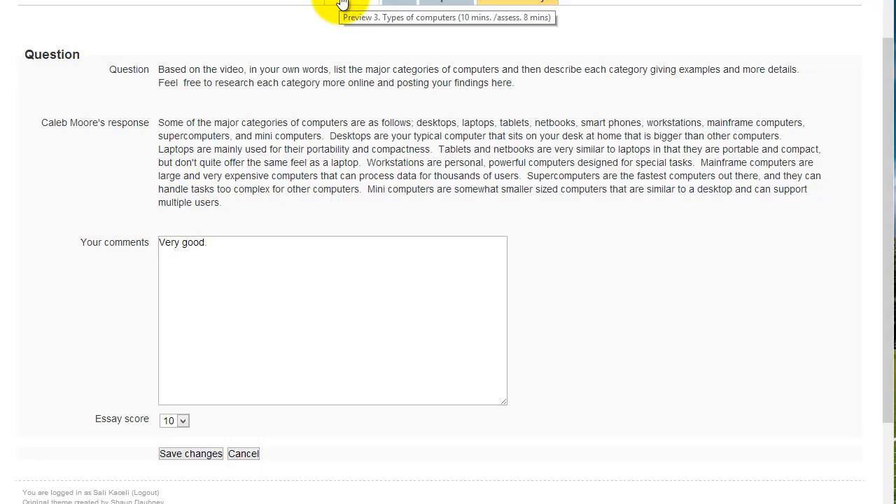
pyautogui.scroll(3, 229, 73)
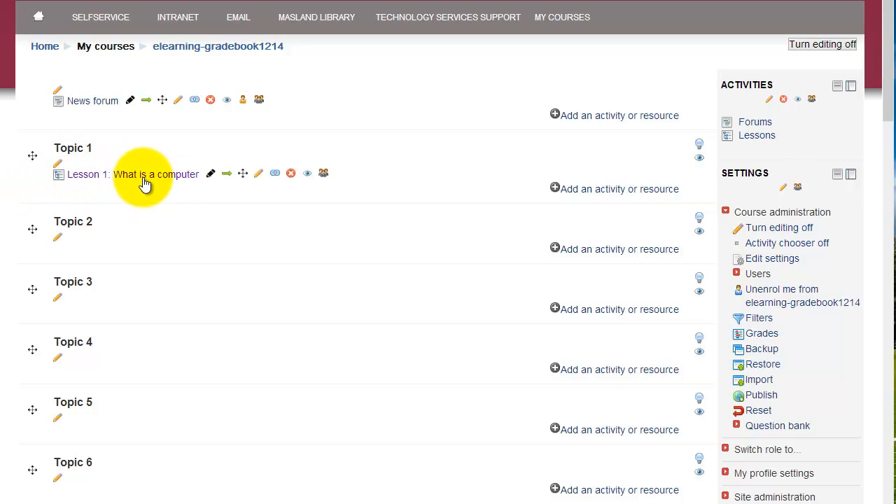
# Duplicate "Lesson 1: What is a computer" in Topic 1 of the elearning-gradebook1214 course and return to the course page
pyautogui.click(276, 175)
pyautogui.click(420, 103)
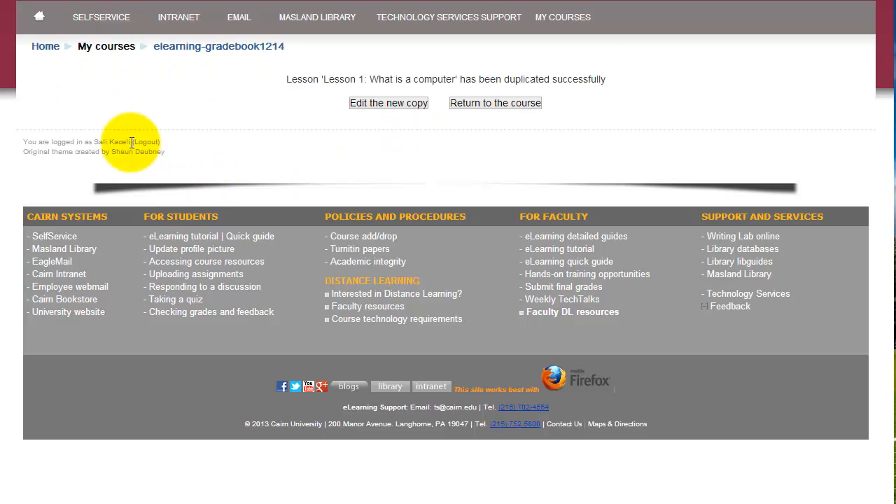
pyautogui.click(477, 101)
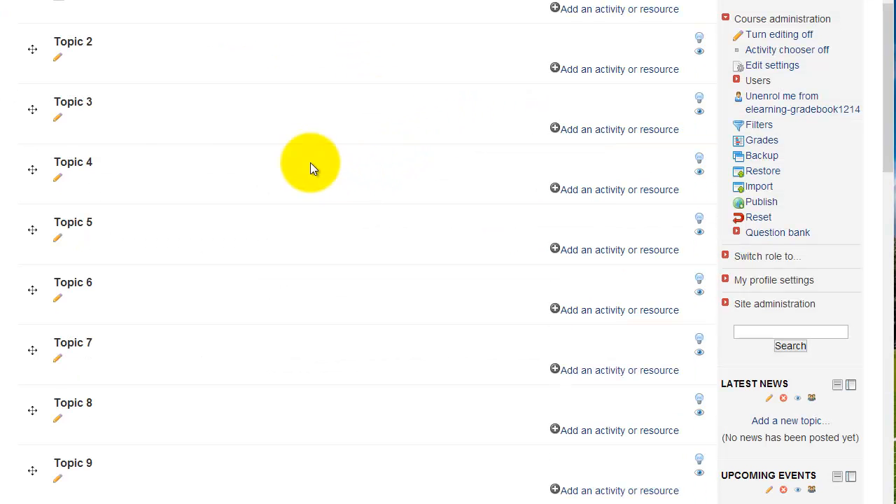
pyautogui.scroll(3, 305, 175)
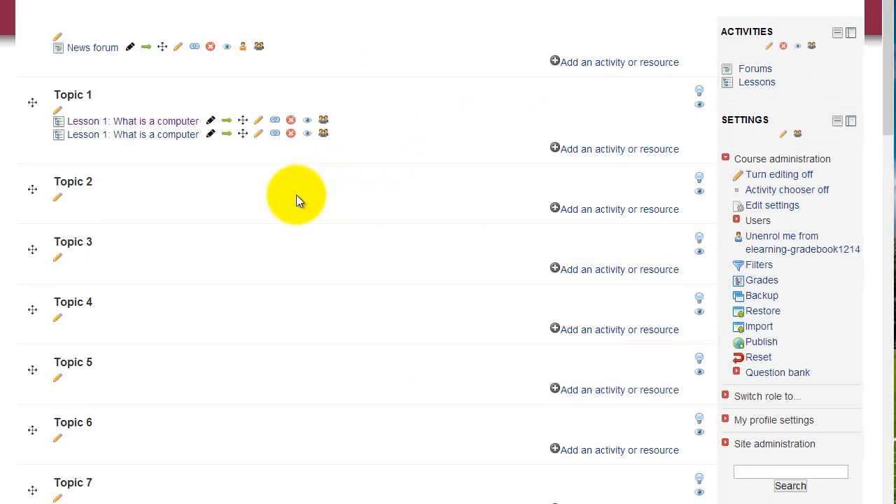
# Rename the duplicated lesson in Topic 1 as "Lesson 2: Types of computers"
pyautogui.click(211, 135)
pyautogui.click(91, 136)
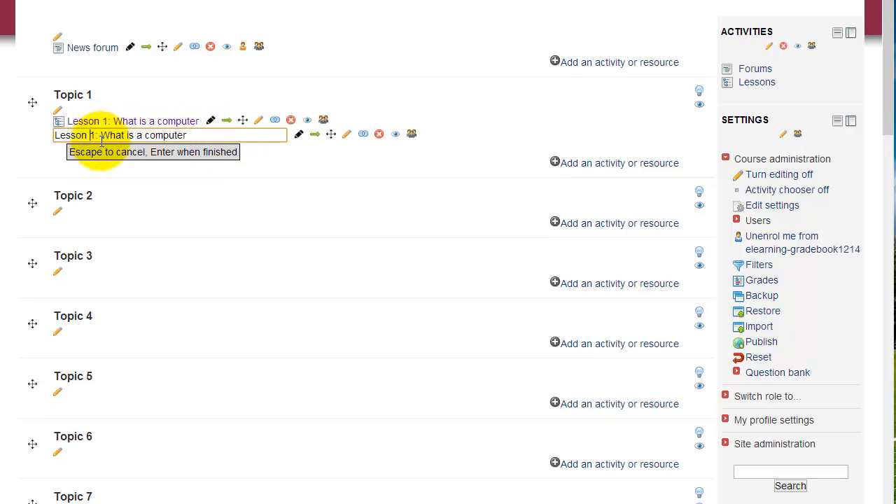
pyautogui.press('Delete')
pyautogui.write('2')
pyautogui.hotkey('shift', 'End')
pyautogui.write('Types of computers')
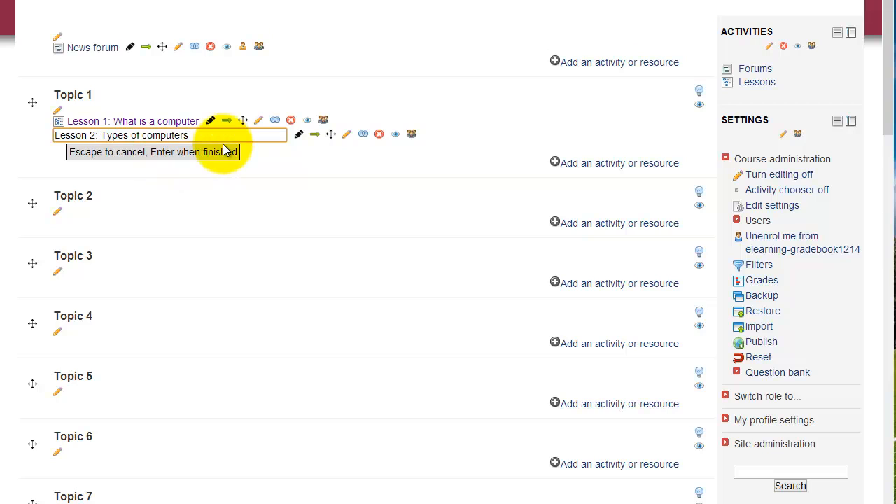
pyautogui.press('Return')
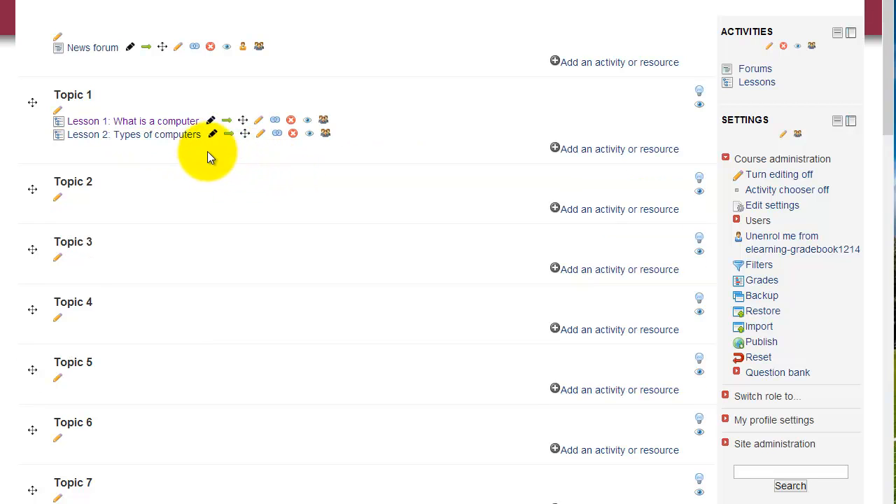
# Preview "Lesson 2: Types of computers" and examine the copied introduction, PowerPoint link, outline, video and additional resources
pyautogui.click(158, 136)
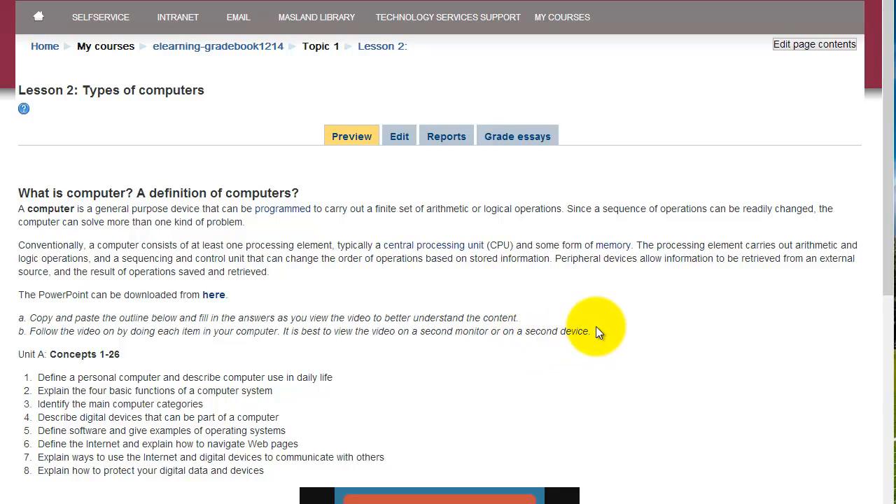
pyautogui.moveTo(596, 332); pyautogui.dragTo(25, 295)
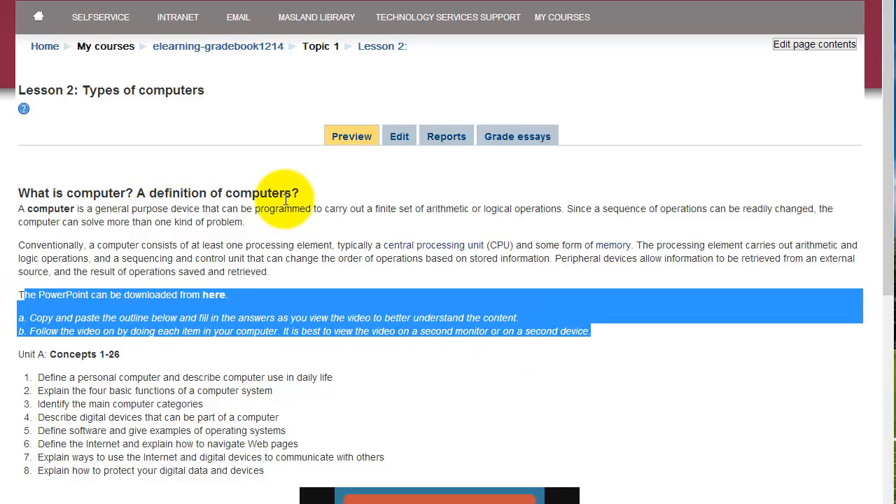
pyautogui.scroll(-2, 272, 354)
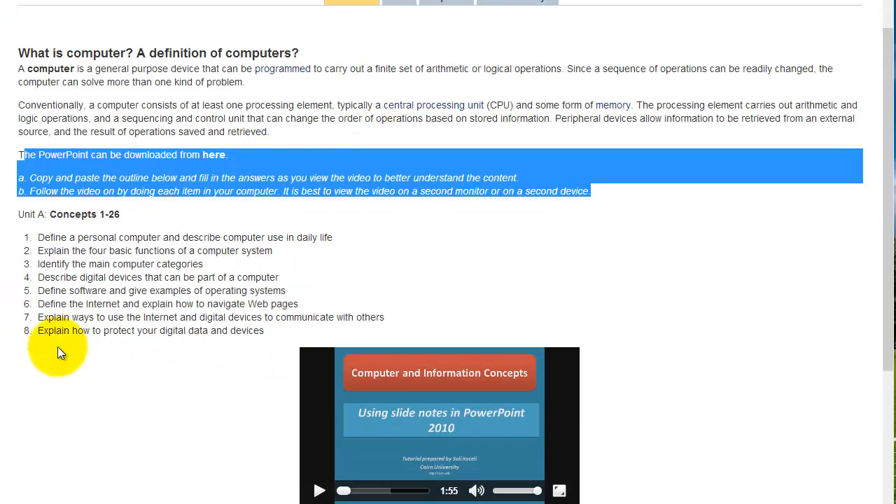
pyautogui.scroll(-2, 58, 354)
pyautogui.moveTo(107, 386); pyautogui.dragTo(224, 408)
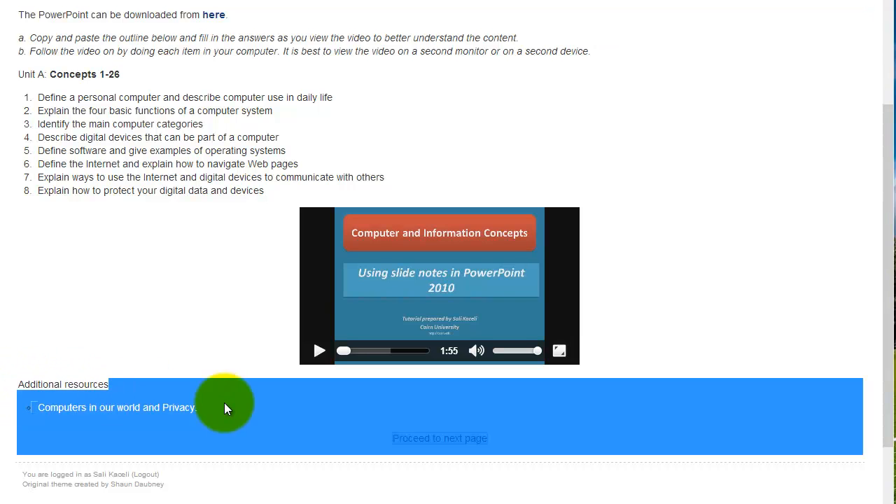
pyautogui.click(228, 295)
pyautogui.scroll(4, 398, 276)
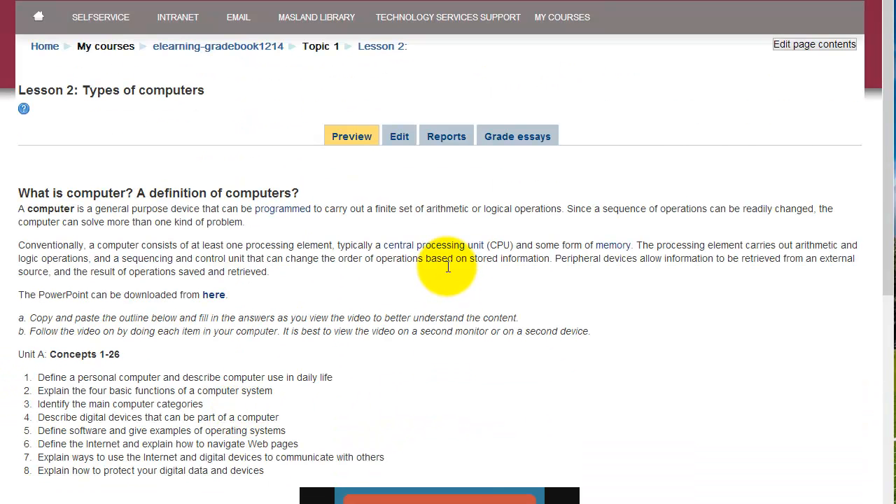
# Edit the lesson's first content page, replacing the two computer definition paragraphs with the "Unit A learning objectives:" paragraph
pyautogui.click(400, 147)
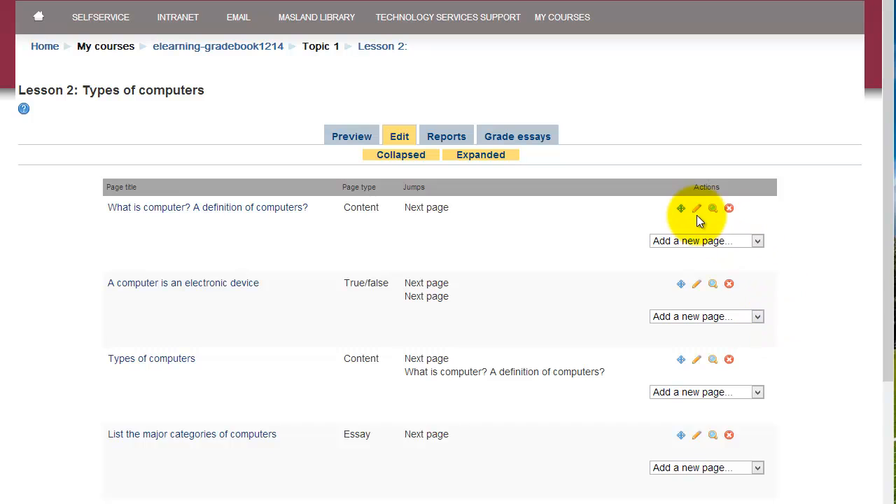
pyautogui.click(678, 245)
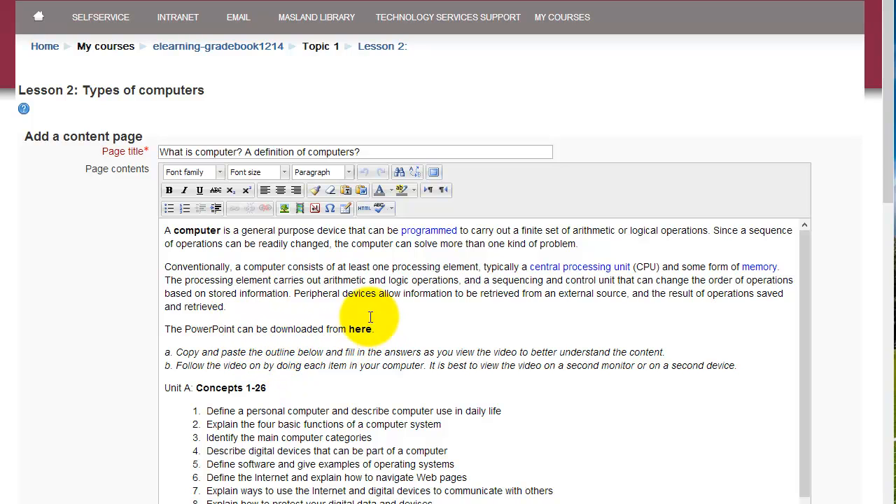
pyautogui.moveTo(225, 307); pyautogui.dragTo(157, 234)
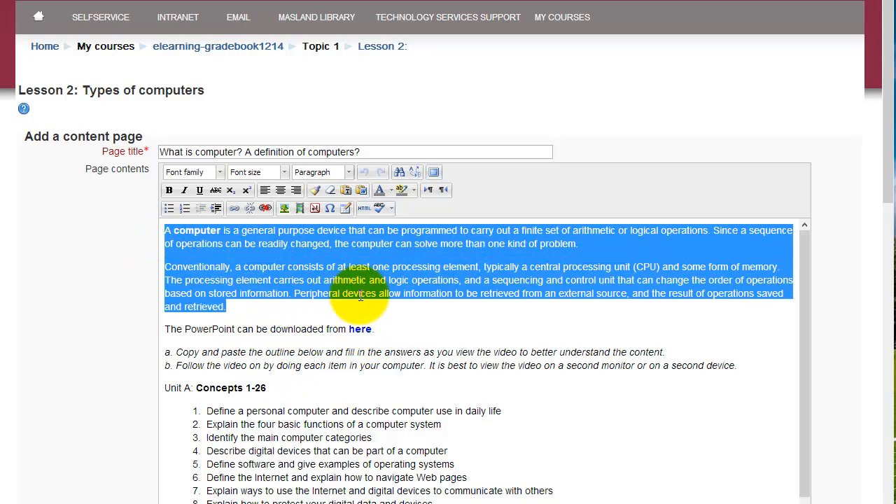
pyautogui.press('Delete')
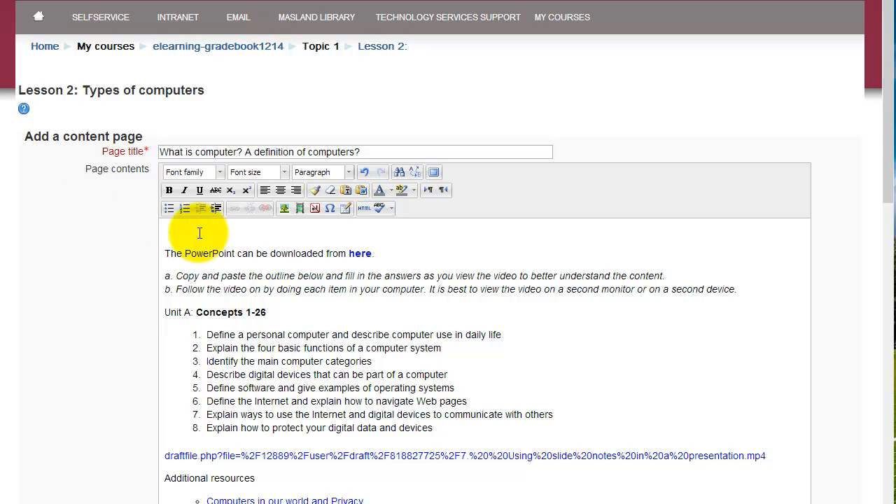
pyautogui.write('Unit A learning objectives: Define a personal computer and describe computer use in daily life, explain the four basic functions of a computer system, identify the main computer categories, describe digital devices that can be part of a computer, define software and give examples of operating systems, define the Internet and explain how to navigate Web pages. explain ways to use the Internet and digital devices to communicate with others and explain how to protect your digital data and devices. (The instructional videos below correspond with the textbook).')
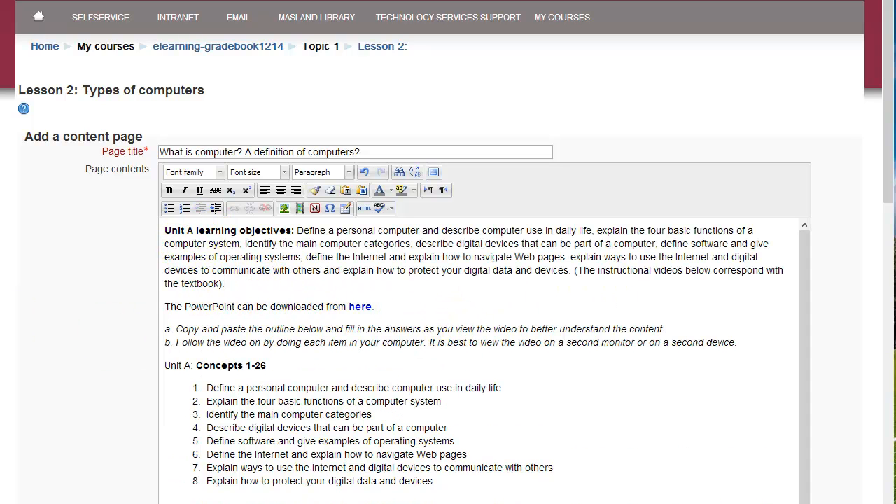
# Replace the numbered outline with "New outline goes here." and the video link with the embedded video "Annotating a PowerPoint Presentation.mp4"
pyautogui.click(423, 343)
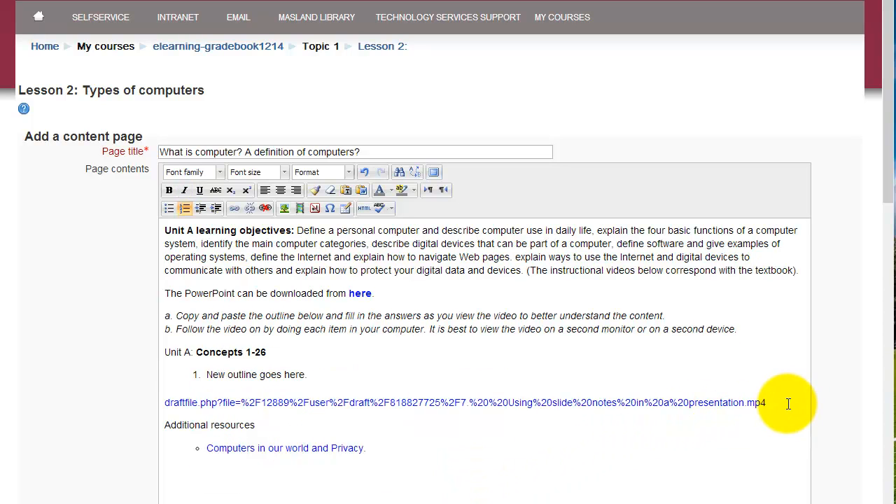
pyautogui.moveTo(788, 407); pyautogui.dragTo(163, 401)
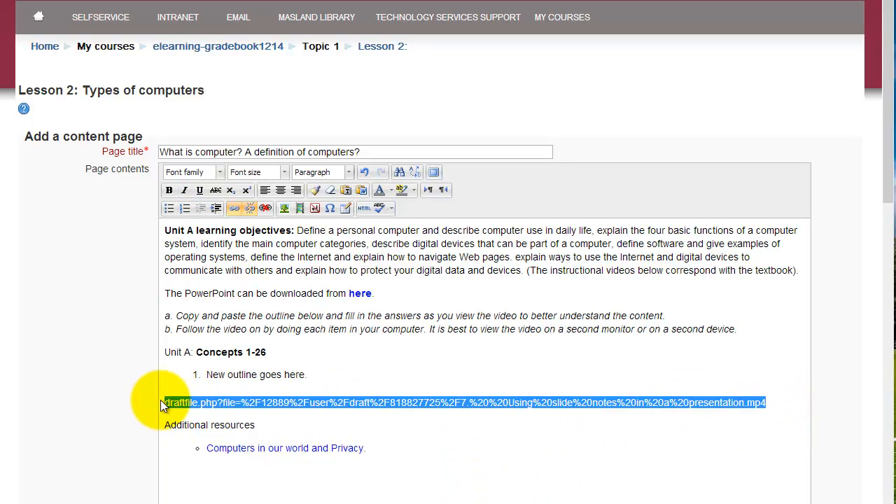
pyautogui.press('Delete')
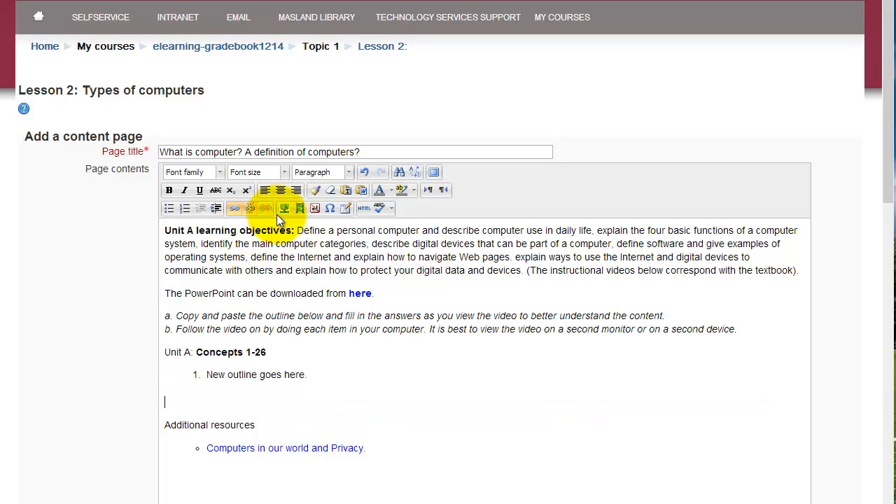
pyautogui.click(300, 208)
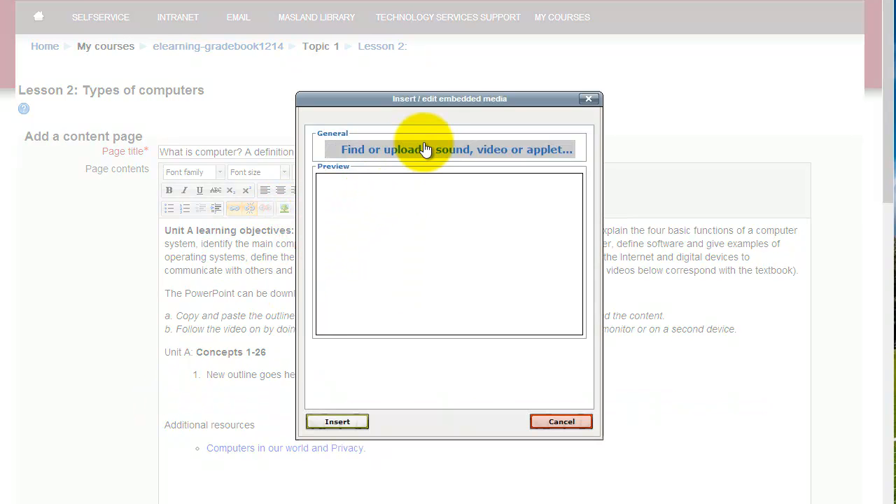
pyautogui.click(468, 152)
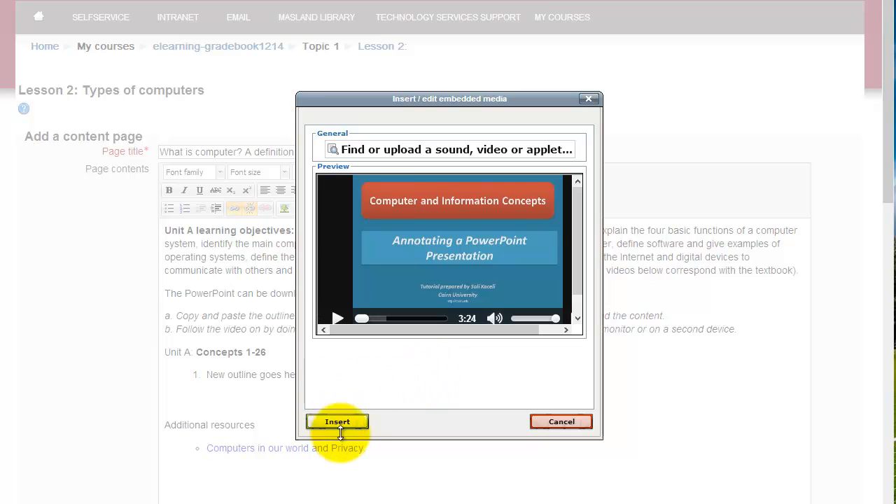
pyautogui.click(337, 421)
# Add the "In unit B" paragraph about input devices, displays, printers and storage below the additional resources, and save the page
pyautogui.scroll(-2, 507, 460)
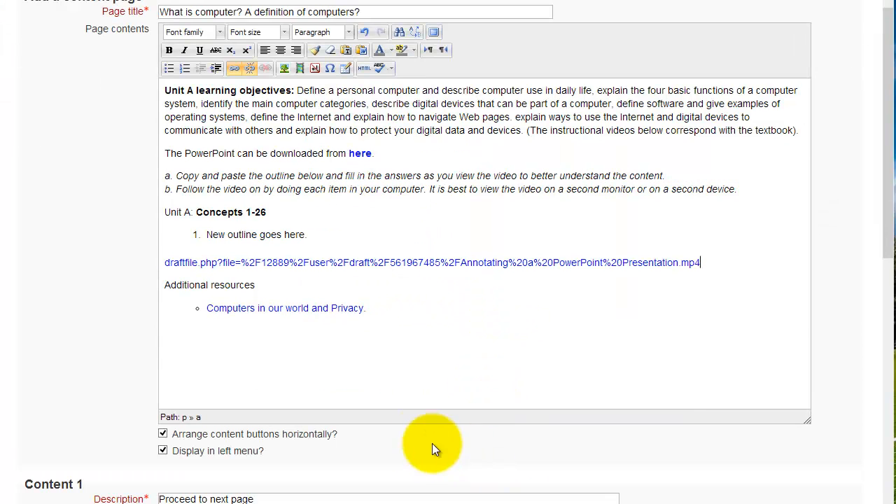
pyautogui.moveTo(343, 312); pyautogui.dragTo(414, 318)
pyautogui.click(399, 308)
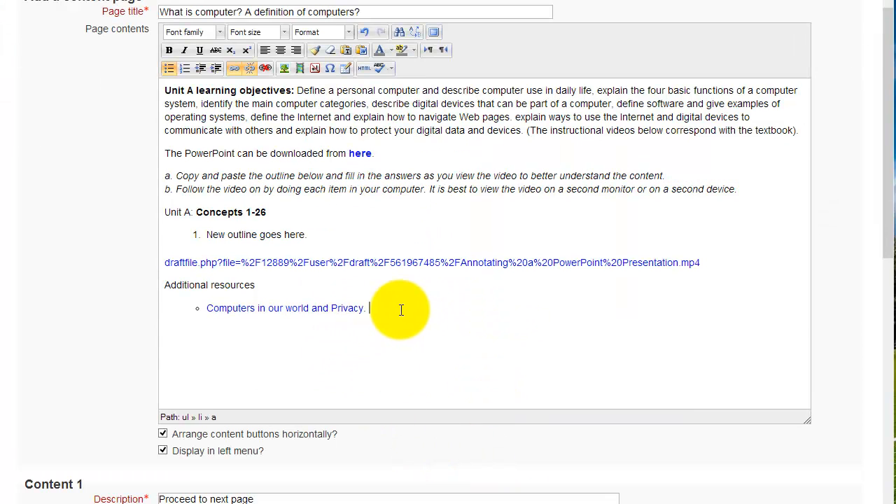
pyautogui.write('In unit B, we will identify and describe how to use input devices, name different types of display devices, and explain their key features, describe different types of printers, and explain the advantages and disadvantages of each type, identify and explain the different storage devices and their corresponding storage media, explain the advantages and disadvantages of magnetic, optical, and solid-state storage systems, explain when you might choose a CD, DVD, or SD based on your storage needs, describe the different types of solid-state cards and drives available today')
pyautogui.scroll(-2, 294, 416)
pyautogui.click(270, 360)
pyautogui.scroll(-2, 480, 420)
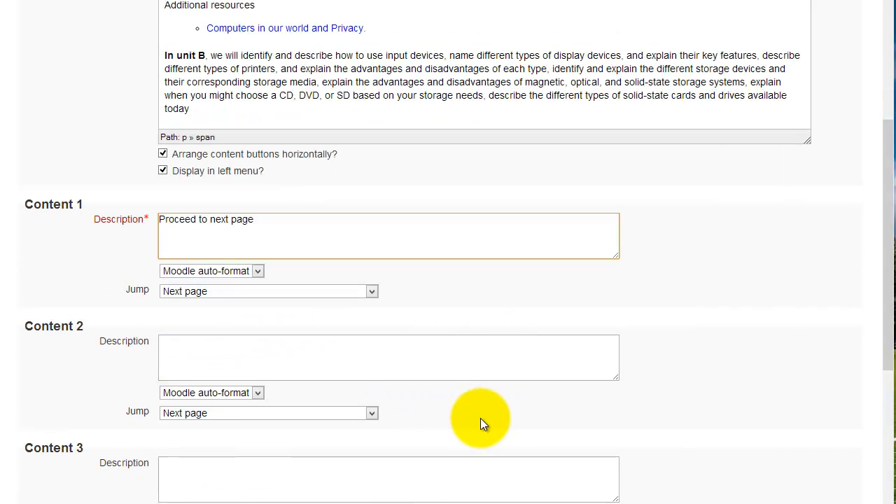
pyautogui.scroll(-2, 380, 310)
pyautogui.scroll(-2, 342, 332)
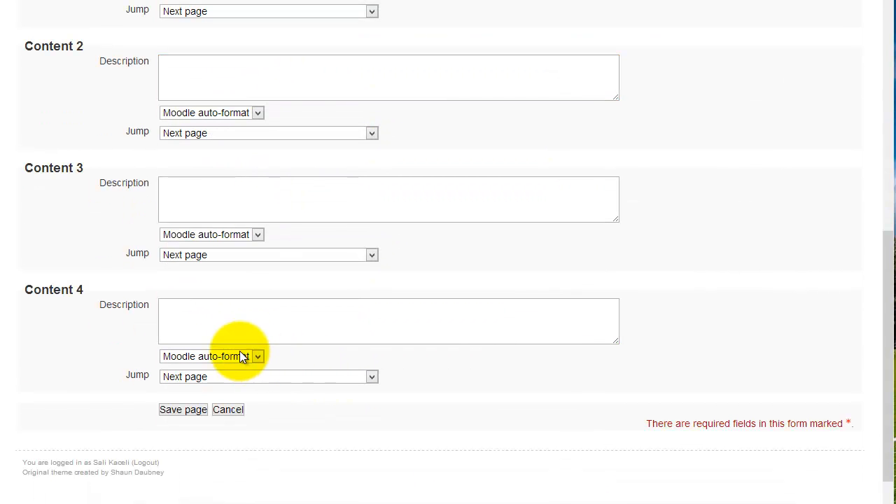
pyautogui.click(180, 409)
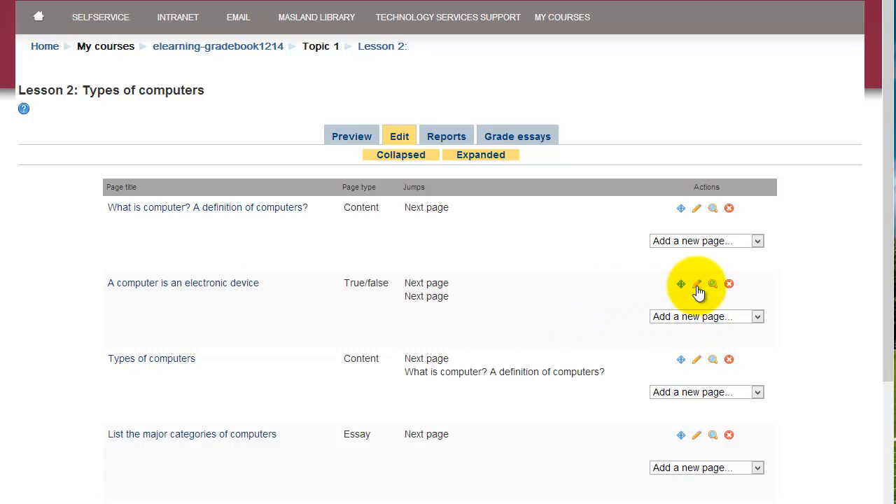
# Review the responses and scores of the "A computer is an electronic device" question, save it and return to the course page
pyautogui.click(696, 285)
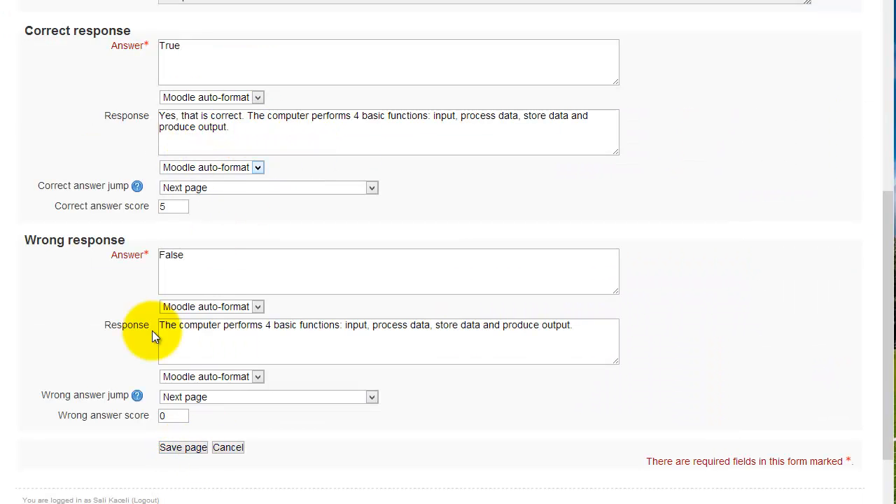
pyautogui.click(186, 448)
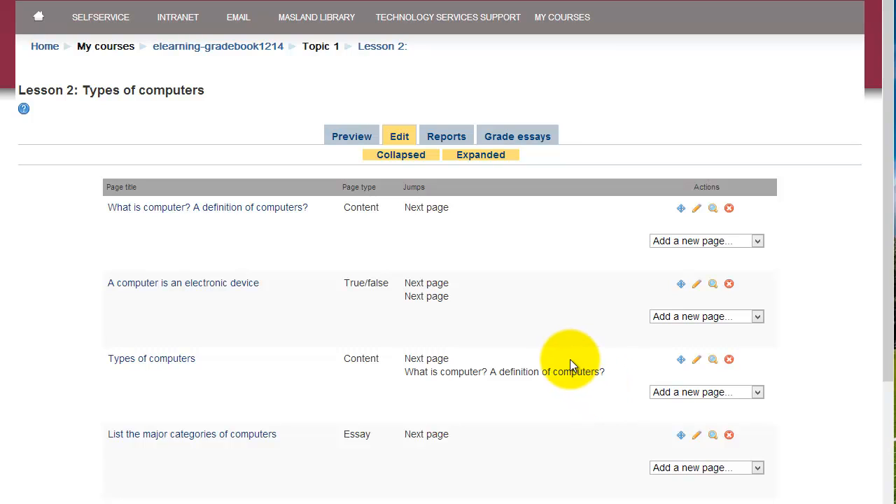
pyautogui.click(242, 49)
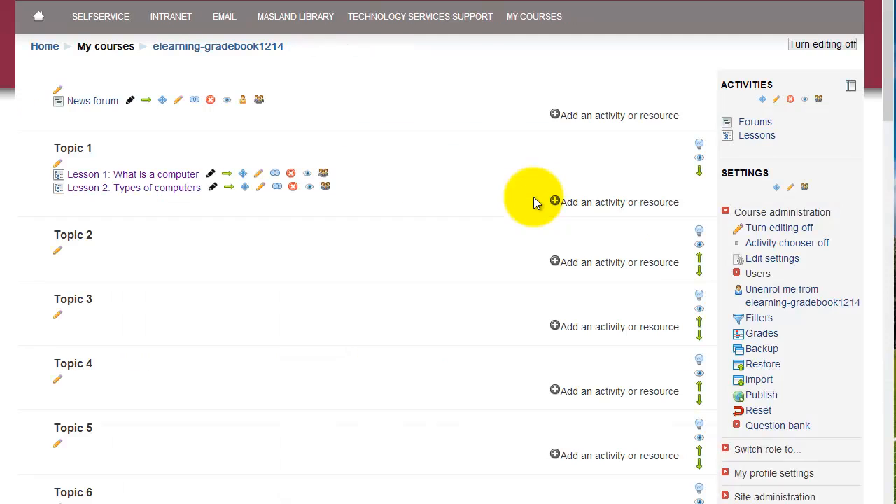